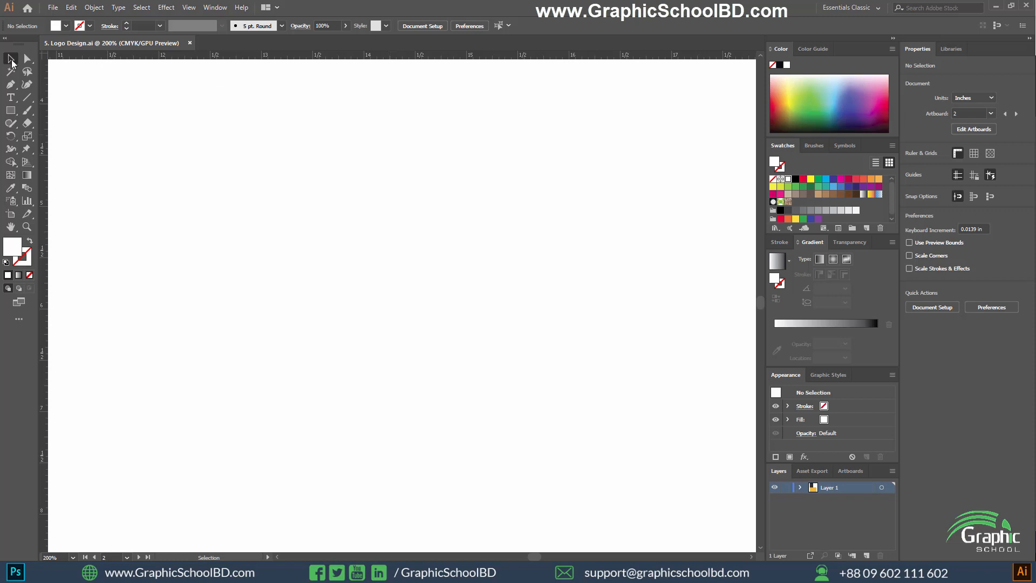
Draw a hexagon about 2.04 in wide and 1.77 in high and rotate it so a vertex points straight up.
{"action": "left_click", "coordinate": [11, 110]}
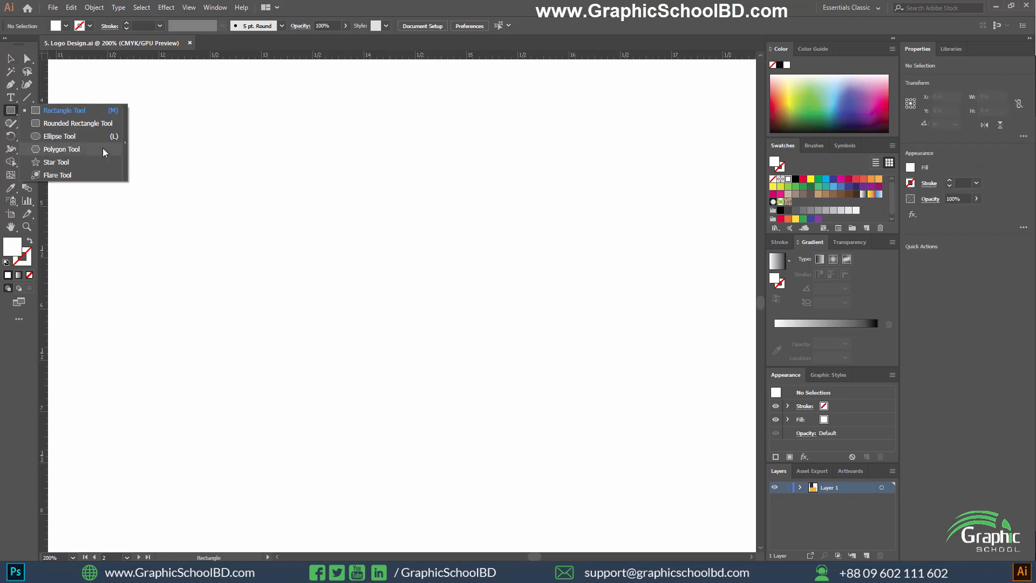
{"action": "left_click", "coordinate": [104, 153]}
{"action": "left_click_drag", "start_coordinate": [382, 247], "coordinate": [450, 325]}
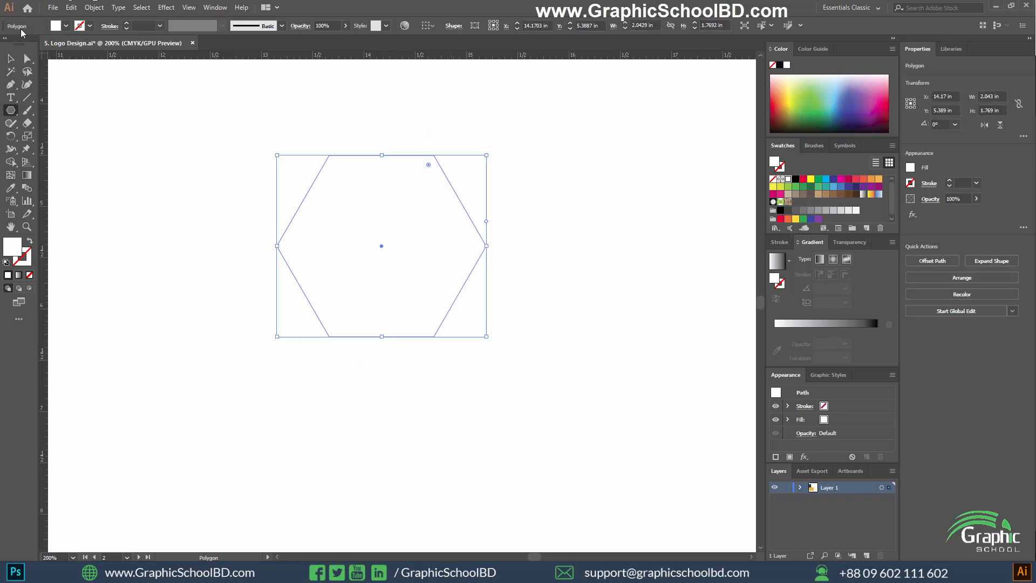
{"action": "key", "text": "v"}
{"action": "left_click_drag", "start_coordinate": [493, 154], "coordinate": [462, 317]}
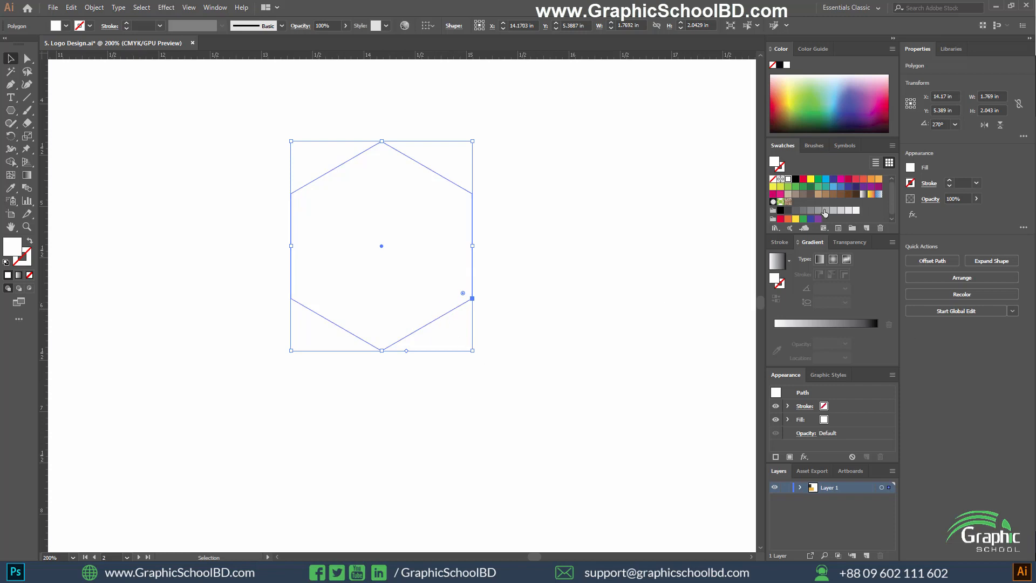
Show the full stroke options and give the hexagon a 5 pt stroke.
{"action": "left_click", "coordinate": [779, 241]}
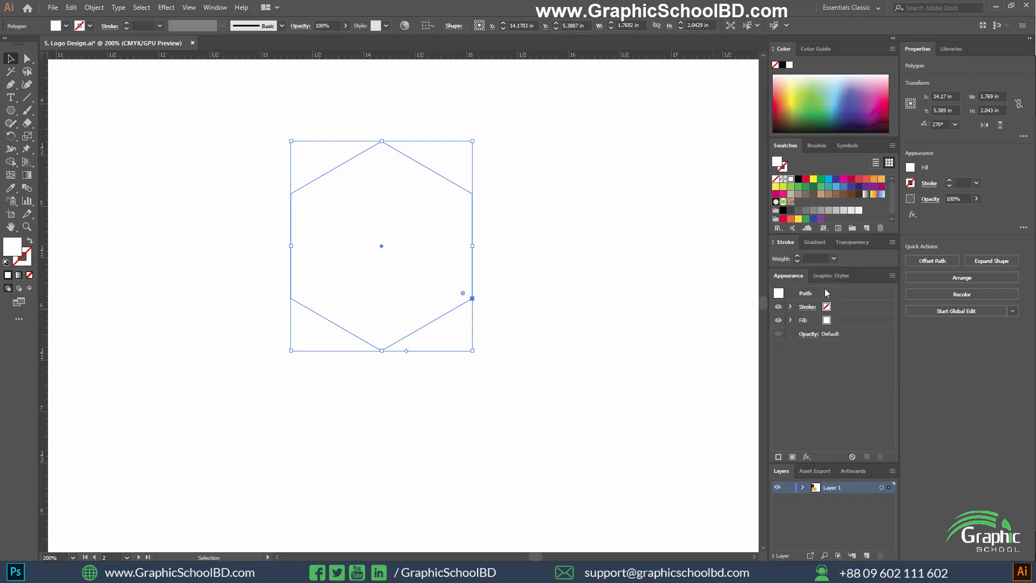
{"action": "left_click", "coordinate": [892, 241]}
{"action": "left_click", "coordinate": [921, 248]}
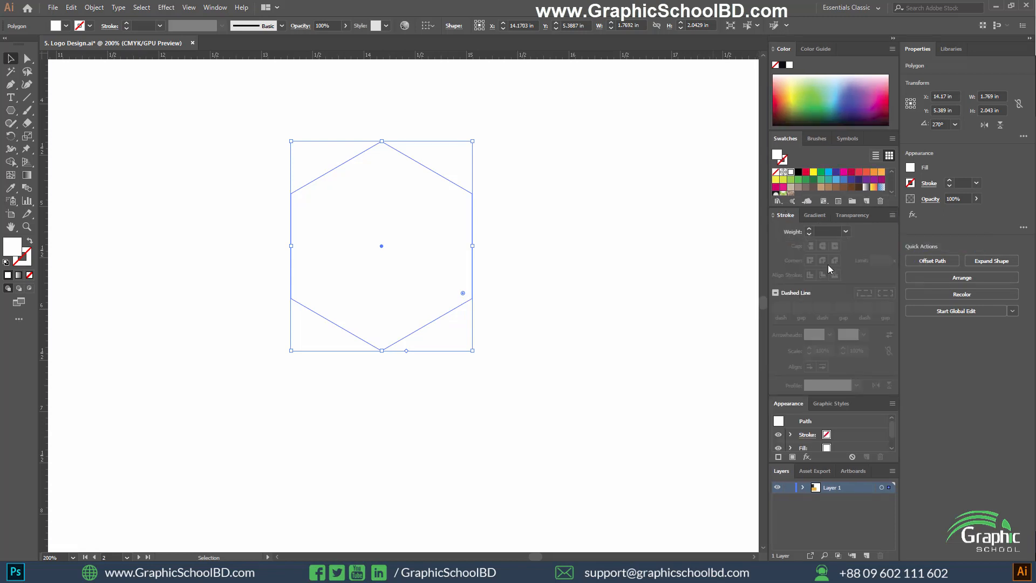
{"action": "left_click", "coordinate": [820, 232]}
{"action": "type", "text": "5"}
{"action": "key", "text": "Return"}
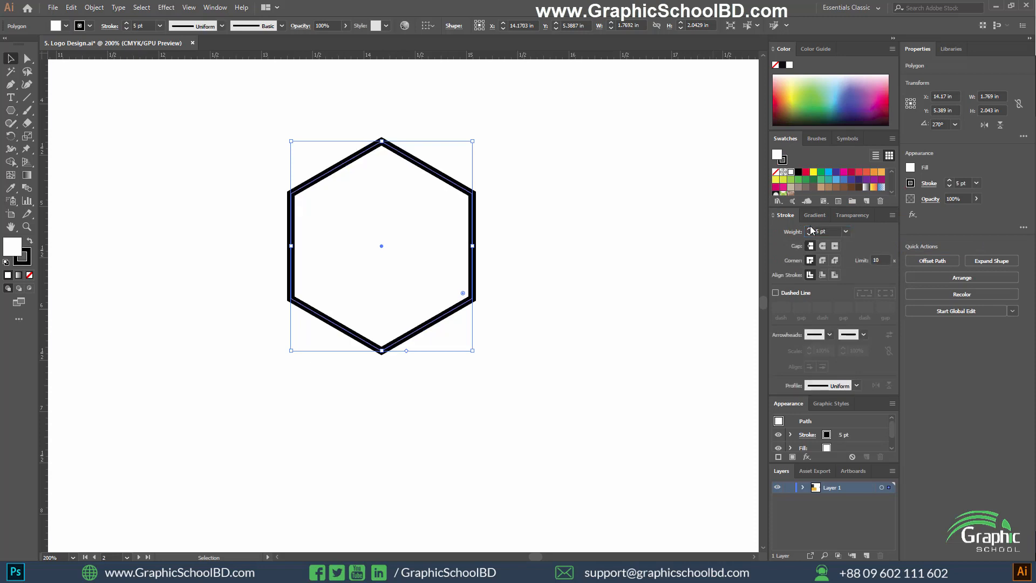
Thicken the hexagon's stroke to 36 pt.
{"action": "left_click", "coordinate": [832, 231]}
{"action": "type", "text": "7"}
{"action": "key", "text": "Return"}
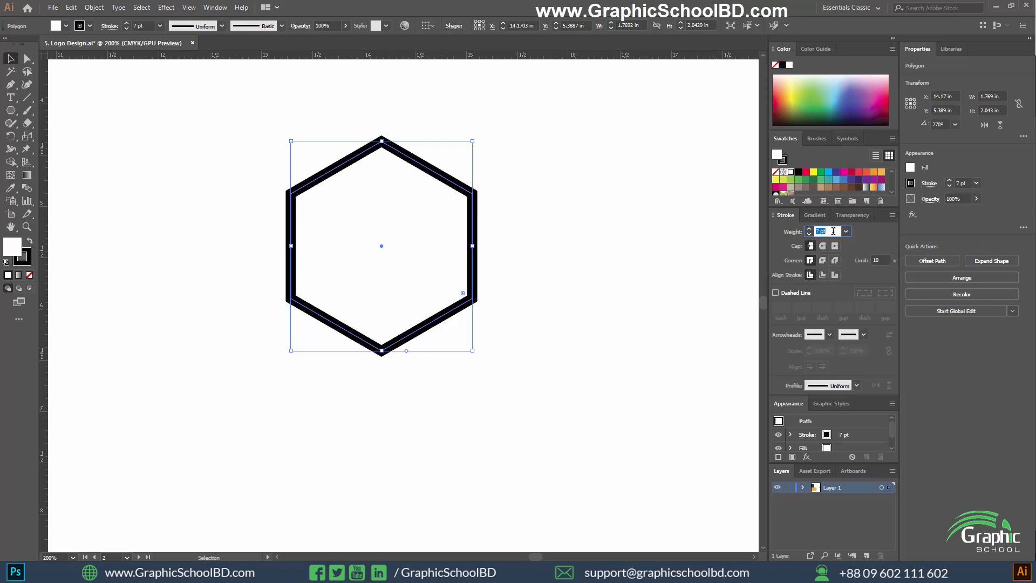
{"action": "key", "text": "Up"}
{"action": "key", "text": "Up"}
{"action": "key", "text": "Up"}
{"action": "key", "text": "Up"}
{"action": "key", "text": "Up"}
{"action": "key", "text": "Up"}
{"action": "key", "text": "Up"}
{"action": "key", "text": "Up"}
{"action": "key", "text": "Up"}
{"action": "key", "text": "Up"}
{"action": "key", "text": "Up"}
{"action": "key", "text": "Up"}
{"action": "key", "text": "Up"}
{"action": "key", "text": "Up"}
{"action": "key", "text": "Up"}
{"action": "key", "text": "Up"}
{"action": "key", "text": "Up"}
{"action": "key", "text": "Up"}
{"action": "key", "text": "Up"}
{"action": "key", "text": "Up"}
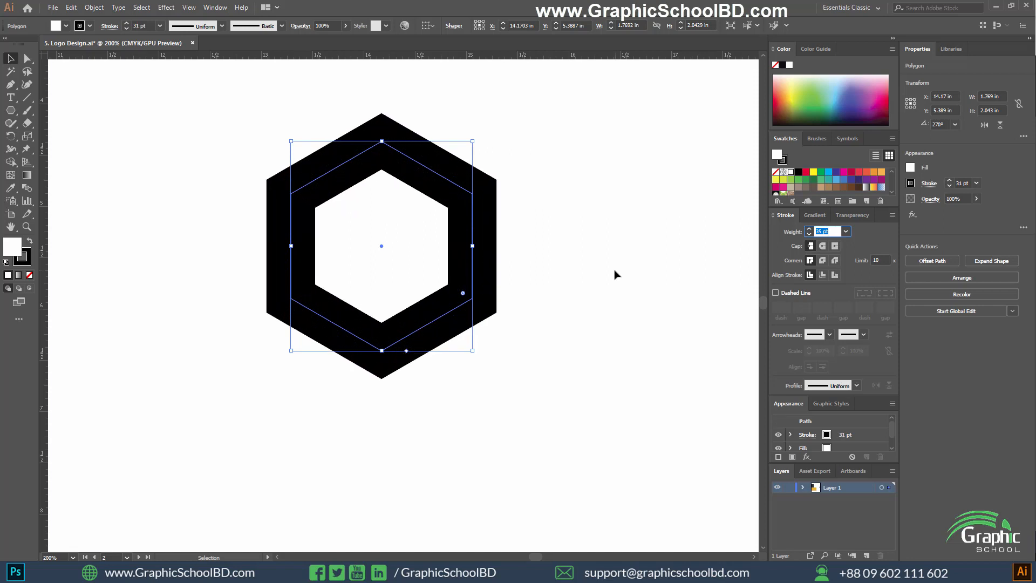
{"action": "key", "text": "Up"}
{"action": "key", "text": "Up"}
{"action": "key", "text": "Up"}
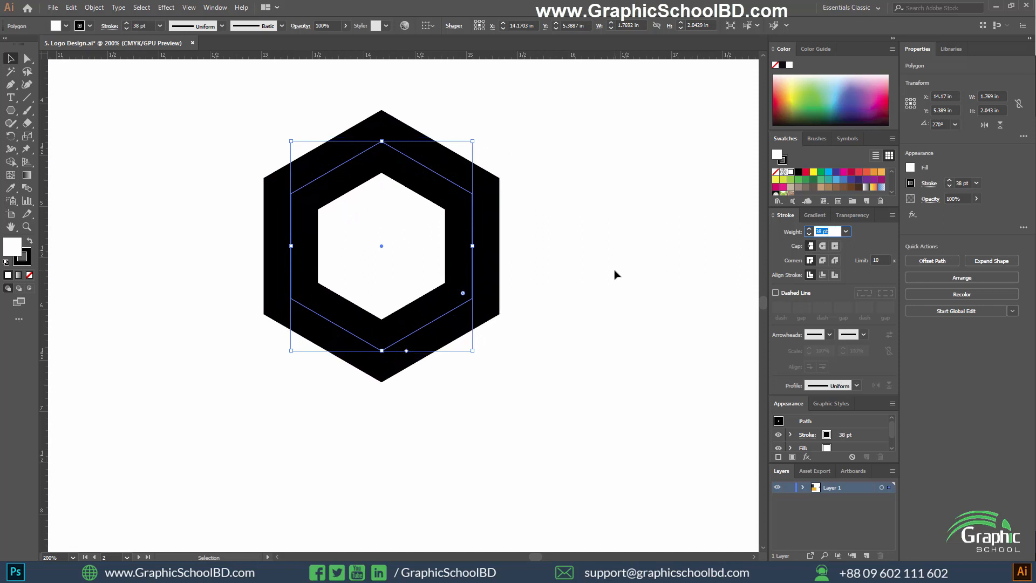
{"action": "key", "text": "Up"}
{"action": "key", "text": "Down"}
{"action": "key", "text": "Down"}
{"action": "key", "text": "Down"}
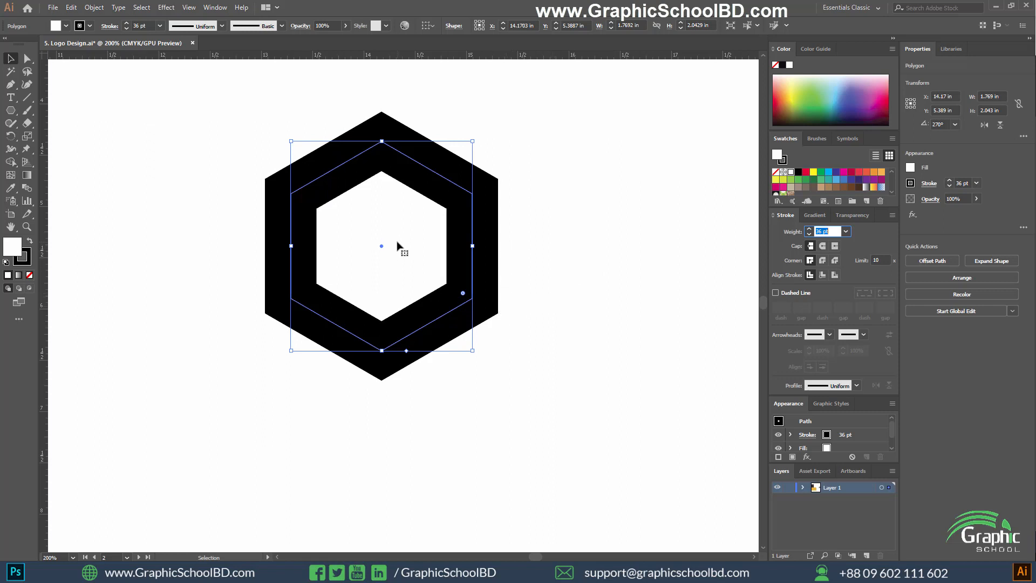
Expand the hexagon's fill and stroke into separate shapes.
{"action": "left_click", "coordinate": [93, 9]}
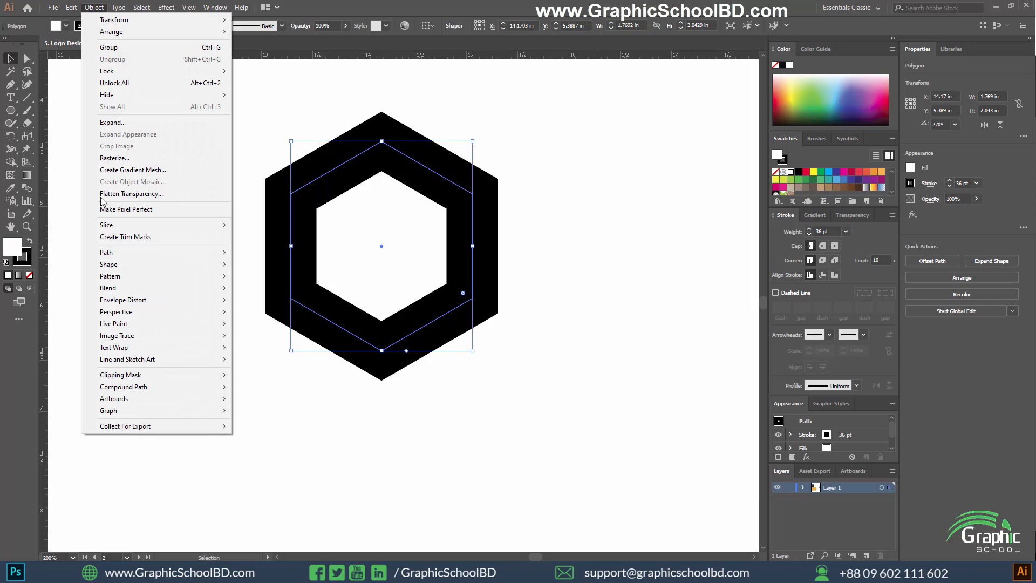
{"action": "left_click", "coordinate": [108, 124]}
{"action": "left_click", "coordinate": [490, 346]}
{"action": "key", "text": "ctrl+z"}
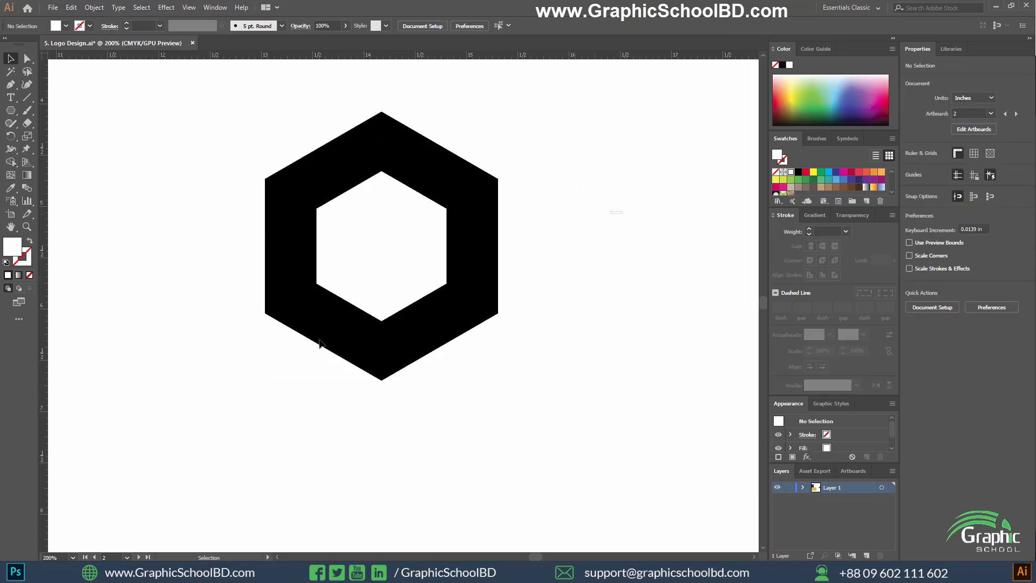
{"action": "key", "text": "ctrl+shift+z"}
{"action": "left_click", "coordinate": [95, 8]}
{"action": "left_click", "coordinate": [120, 123]}
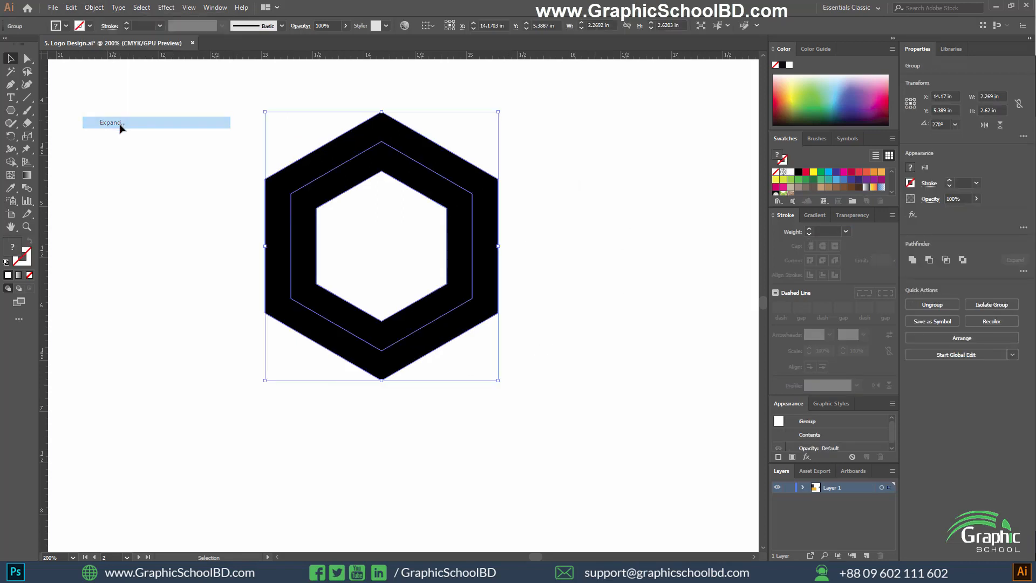
Ungroup the expanded hexagon and move the black ring off the white inner hexagon.
{"action": "left_click", "coordinate": [238, 225]}
{"action": "left_click", "coordinate": [270, 222]}
{"action": "right_click", "coordinate": [277, 216]}
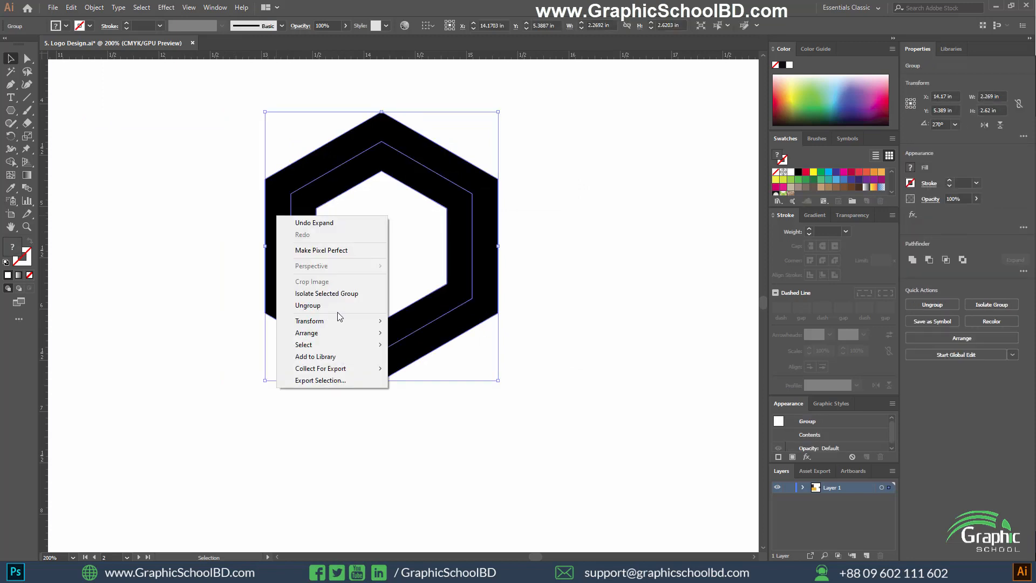
{"action": "left_click", "coordinate": [330, 307]}
{"action": "key", "text": "ctrl+8"}
{"action": "left_click_drag", "start_coordinate": [302, 221], "coordinate": [233, 261]}
{"action": "right_click", "coordinate": [384, 197]}
{"action": "left_click", "coordinate": [496, 142]}
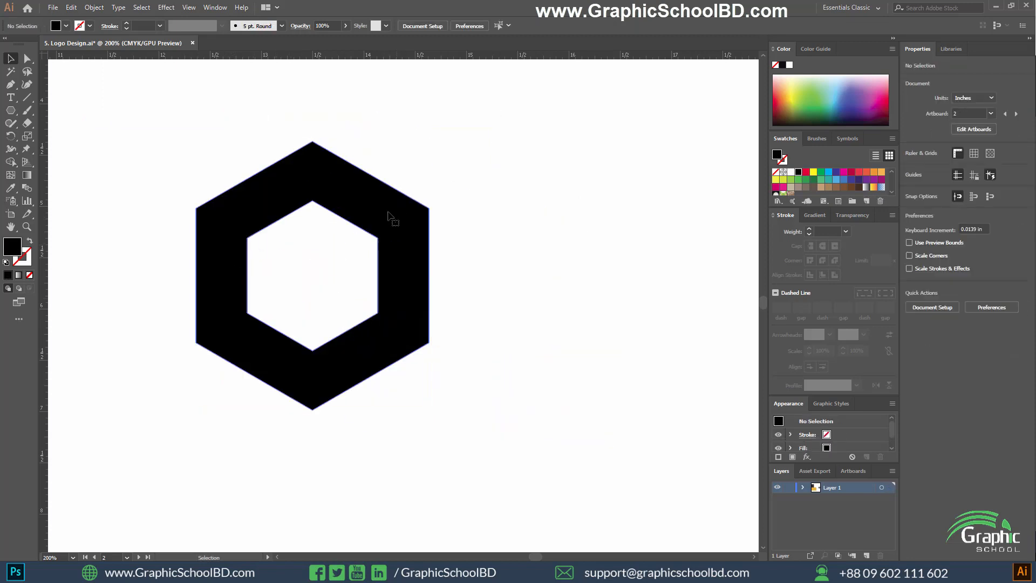
{"action": "left_click", "coordinate": [381, 220]}
{"action": "left_click_drag", "start_coordinate": [395, 189], "coordinate": [427, 178]}
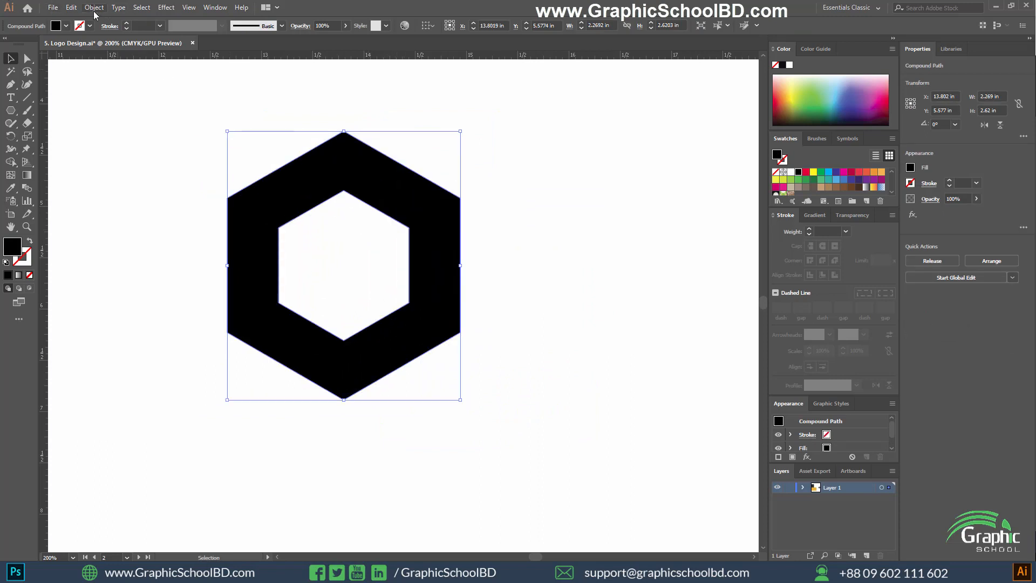
Delete the leftover white hexagon, keeping only the black ring.
{"action": "left_click", "coordinate": [94, 7]}
{"action": "key", "text": "Escape"}
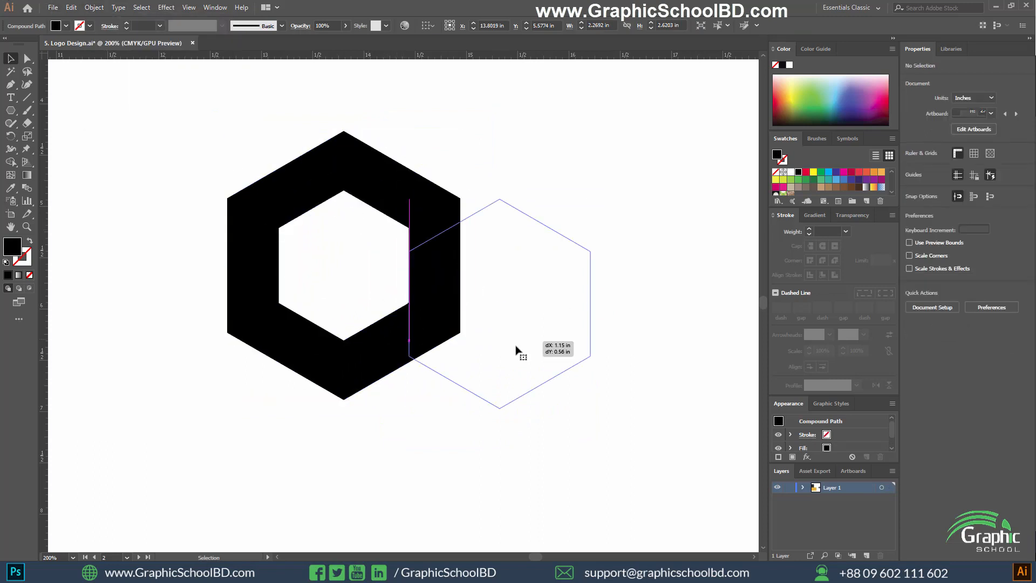
{"action": "left_click", "coordinate": [521, 339]}
{"action": "key", "text": "Delete"}
Move the black hexagonal ring to about X 15.11 in, Y 5.69 in on the artboard.
{"action": "left_click_drag", "start_coordinate": [542, 211], "coordinate": [339, 327]}
{"action": "left_click_drag", "start_coordinate": [441, 337], "coordinate": [577, 390]}
{"action": "scroll", "coordinate": [561, 346], "scroll_direction": "up", "scroll_amount": 3}
{"action": "scroll", "coordinate": [548, 386], "scroll_direction": "down", "scroll_amount": 3}
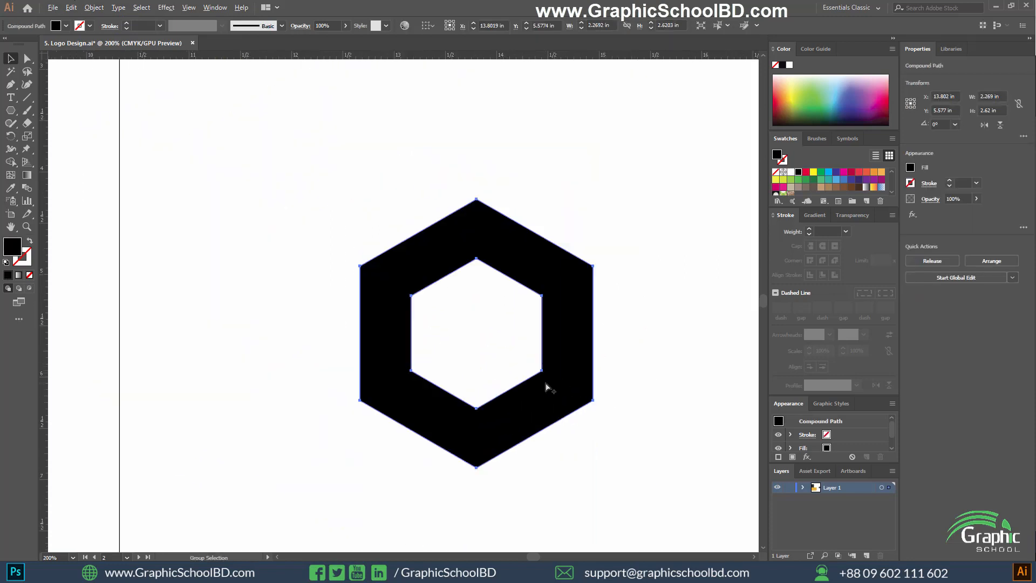
{"action": "scroll", "coordinate": [564, 354], "scroll_direction": "up", "scroll_amount": 2}
{"action": "scroll", "coordinate": [548, 369], "scroll_direction": "down", "scroll_amount": 1}
{"action": "left_click_drag", "start_coordinate": [521, 330], "coordinate": [655, 341]}
{"action": "left_click_drag", "start_coordinate": [657, 340], "coordinate": [464, 326]}
{"action": "scroll", "coordinate": [344, 322], "scroll_direction": "up", "scroll_amount": 1}
{"action": "left_click", "coordinate": [448, 281]}
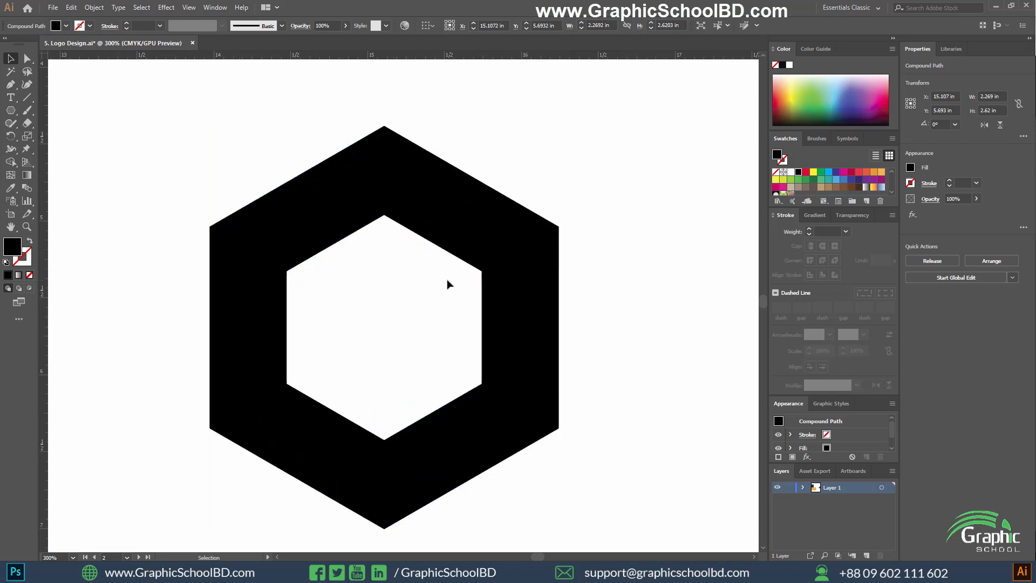
{"action": "left_click_drag", "start_coordinate": [653, 312], "coordinate": [657, 310]}
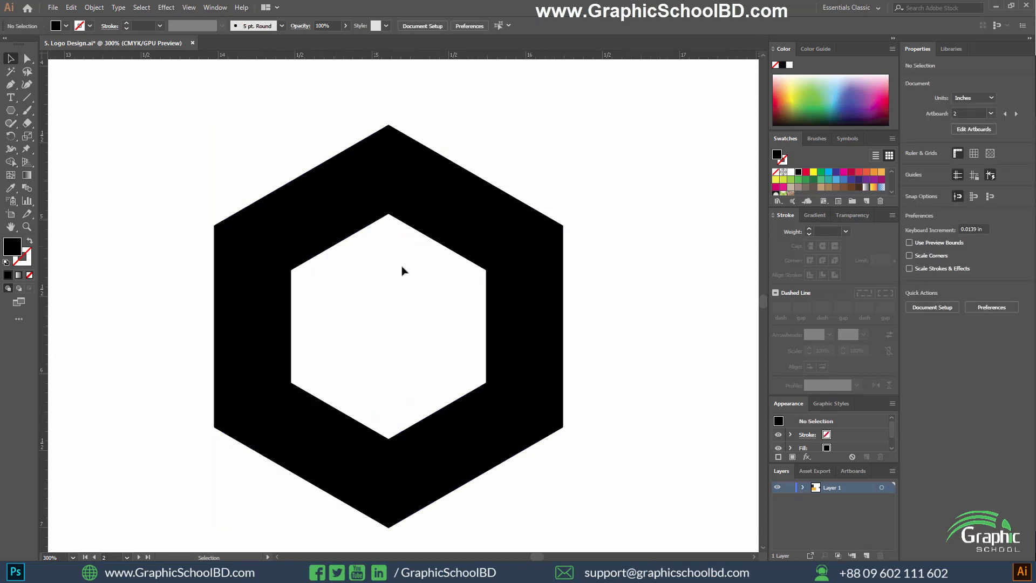
{"action": "left_click_drag", "start_coordinate": [369, 196], "coordinate": [389, 197]}
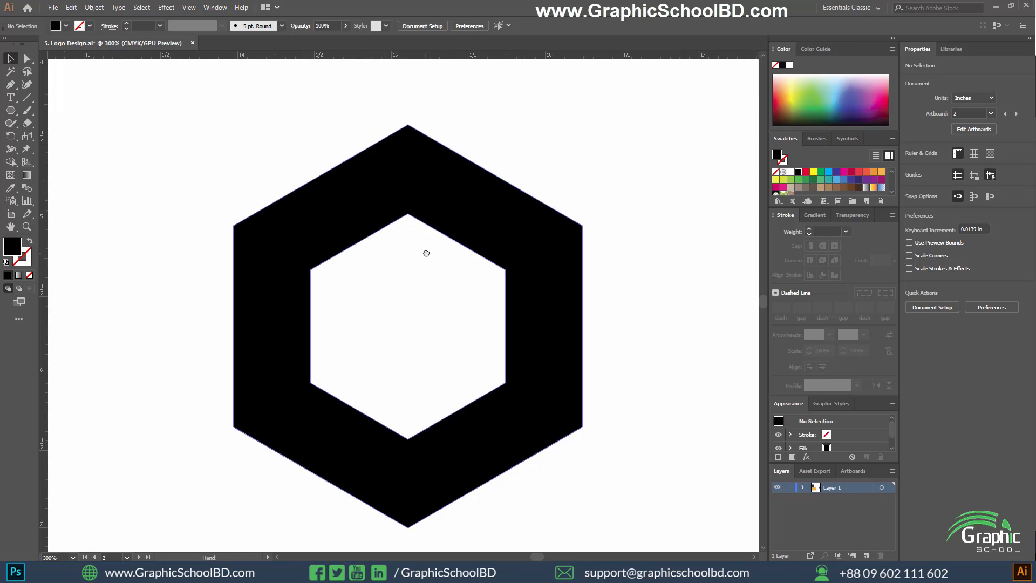
Draw a vertical line about 2.76 in long through the ring's top and bottom vertices with the Line Segment tool.
{"action": "left_click", "coordinate": [28, 95]}
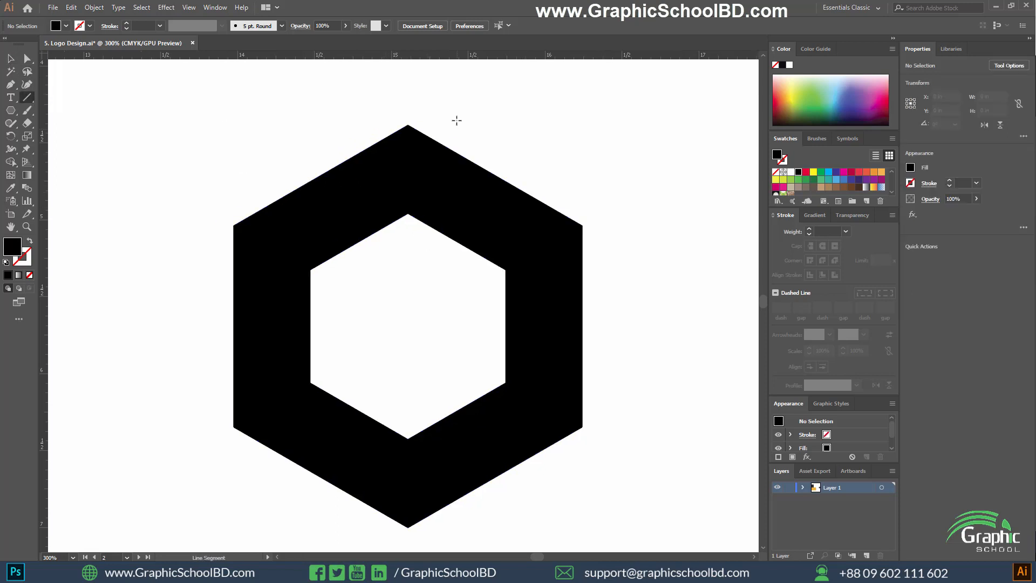
{"action": "mouse_move", "coordinate": [408, 325]}
{"action": "left_mouse_down"}
{"action": "mouse_move", "coordinate": [410, 545]}
{"action": "mouse_move", "coordinate": [393, 213]}
{"action": "mouse_move", "coordinate": [394, 228]}
{"action": "left_mouse_up"}
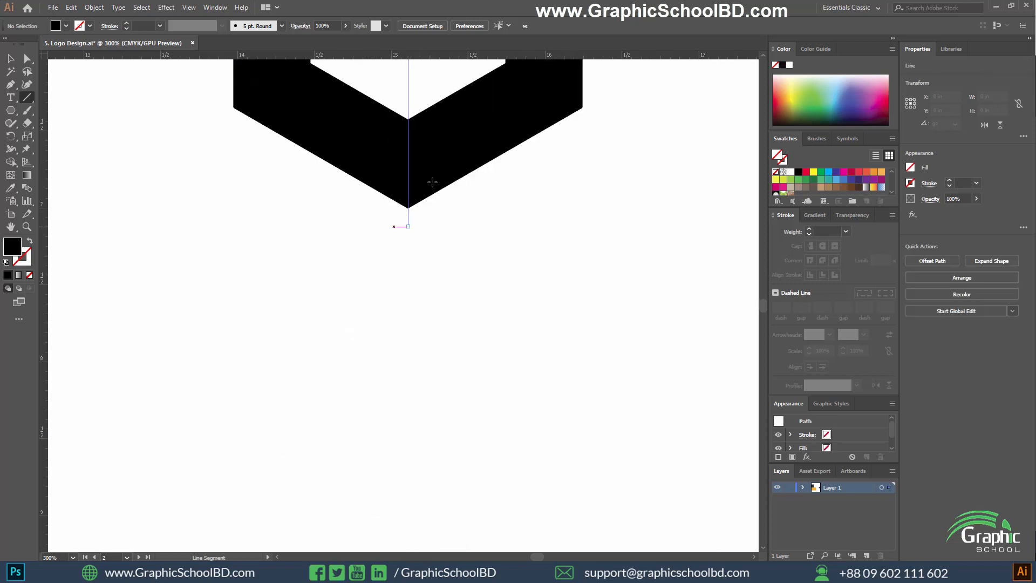
{"action": "scroll", "coordinate": [430, 183], "scroll_direction": "down", "scroll_amount": 2}
{"action": "left_click_drag", "start_coordinate": [439, 181], "coordinate": [436, 340]}
{"action": "scroll", "coordinate": [433, 339], "scroll_direction": "up", "scroll_amount": 1}
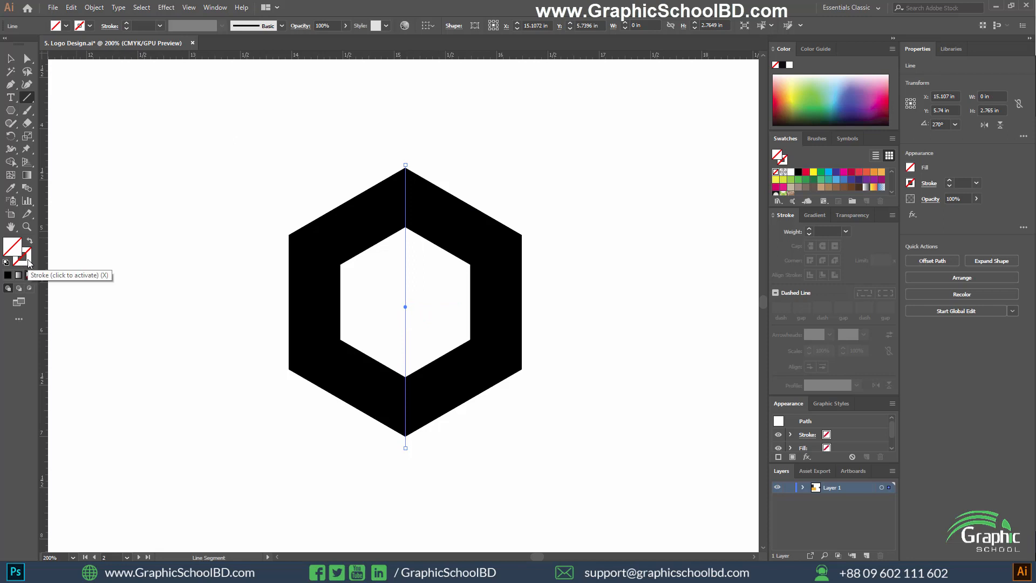
Set the vertical line's stroke weight to 2 pt.
{"action": "left_click", "coordinate": [142, 26]}
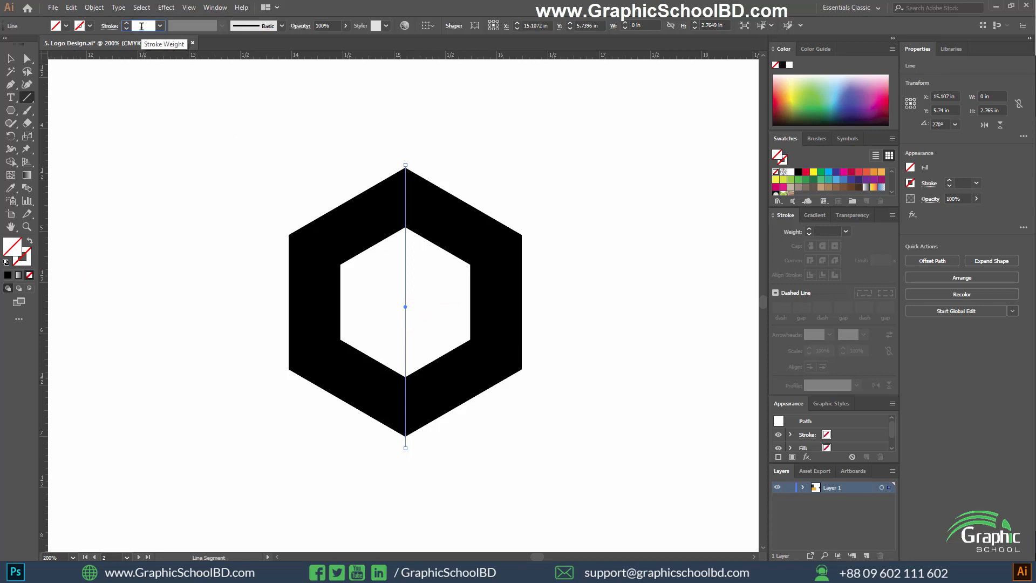
{"action": "type", "text": "3"}
{"action": "key", "text": "Return"}
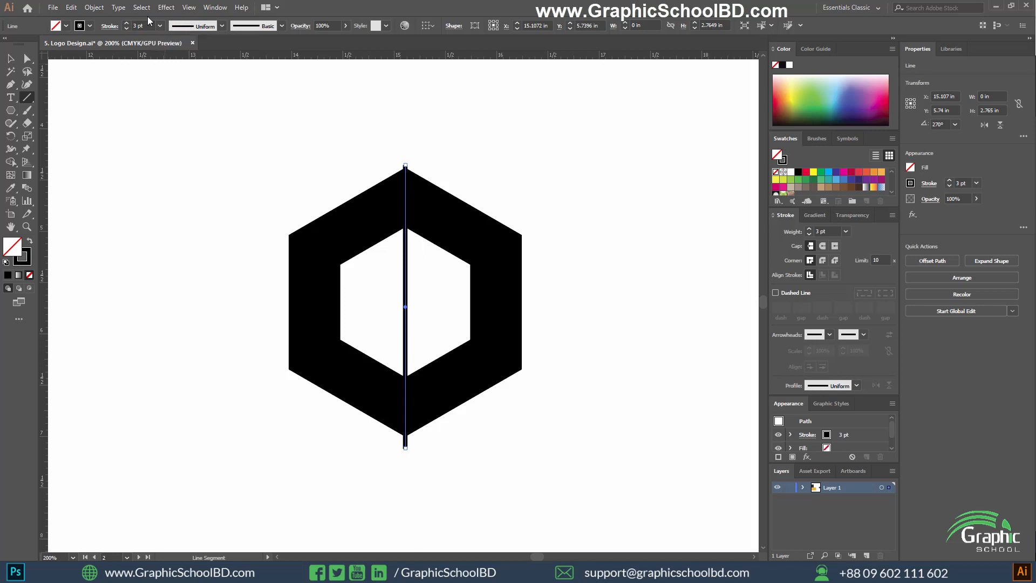
{"action": "key", "text": "Return"}
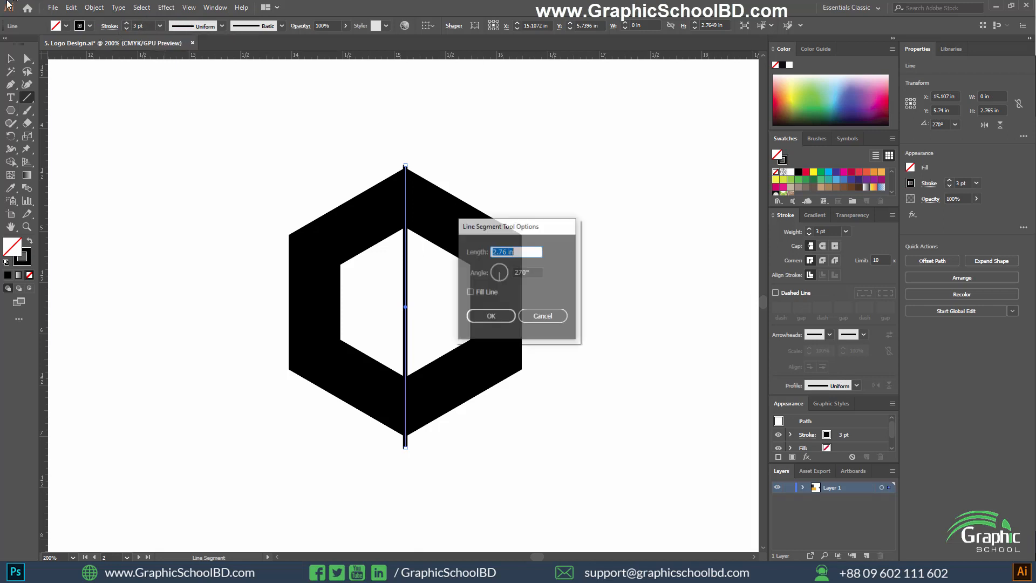
{"action": "left_click", "coordinate": [543, 316]}
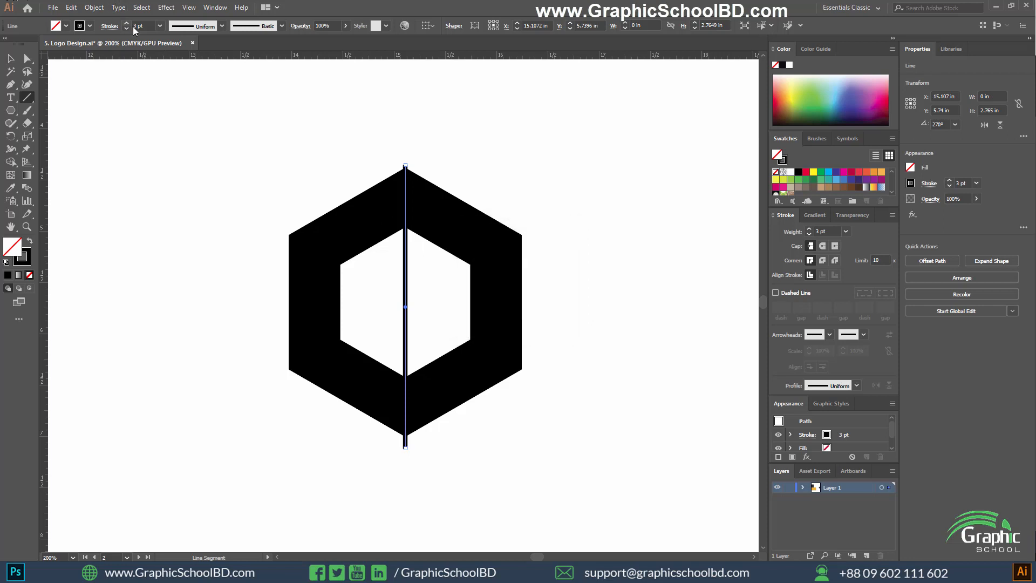
{"action": "type", "text": "2"}
{"action": "key", "text": "Return"}
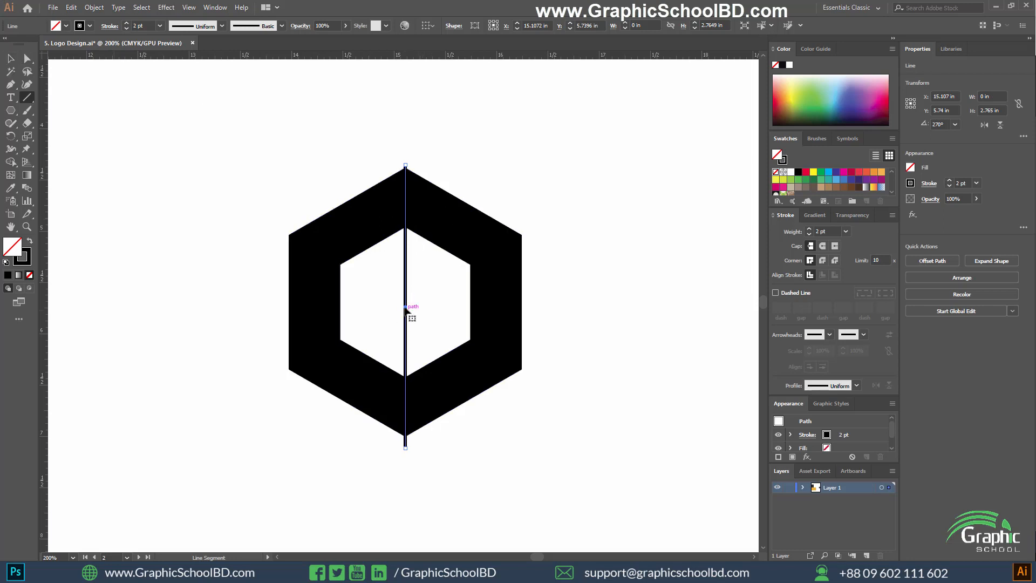
{"action": "left_click", "coordinate": [13, 138]}
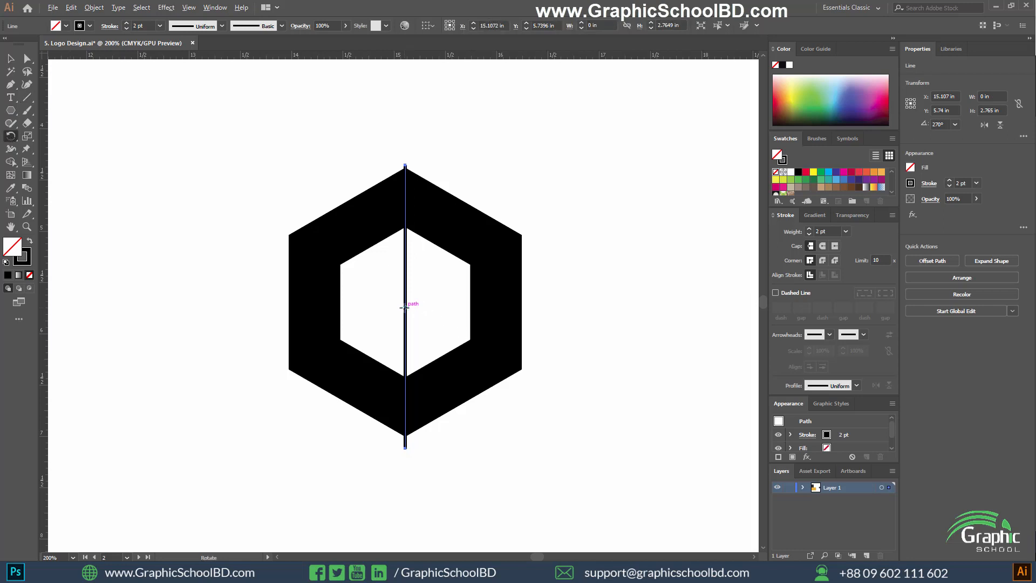
{"action": "left_click", "coordinate": [404, 307], "text": "alt"}
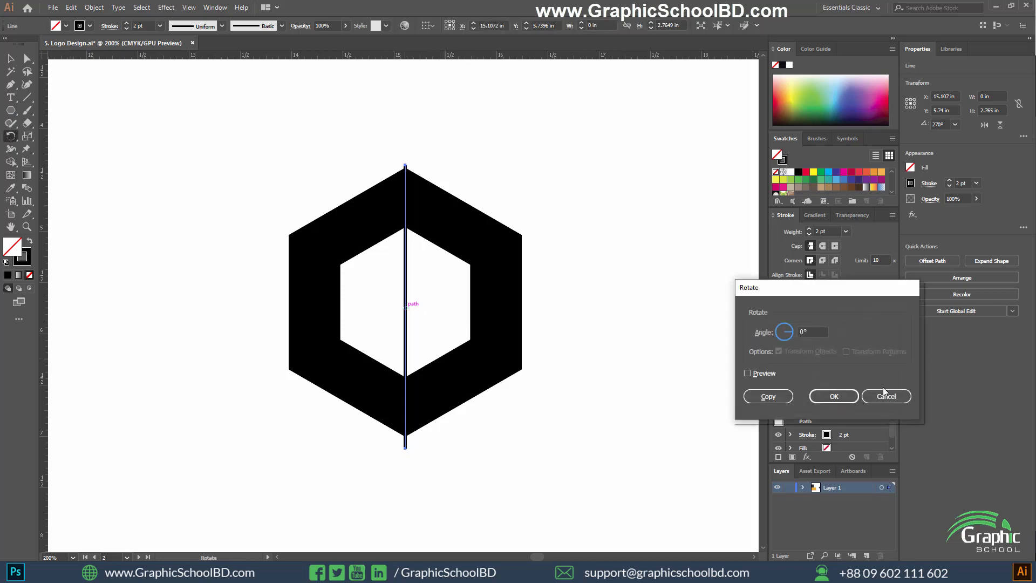
{"action": "left_click_drag", "start_coordinate": [791, 299], "coordinate": [626, 167]}
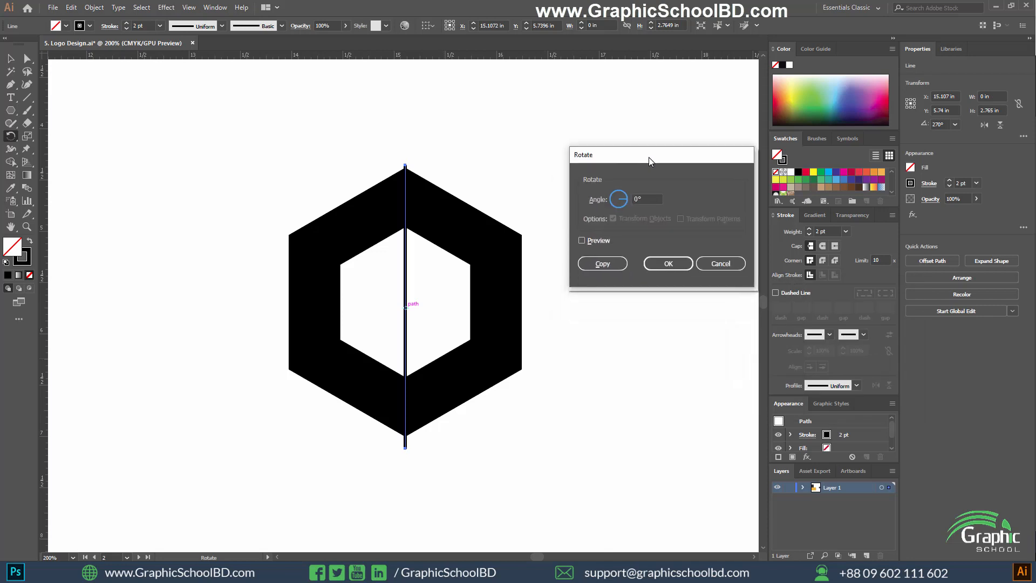
{"action": "left_click", "coordinate": [590, 198]}
{"action": "left_click", "coordinate": [581, 240]}
{"action": "left_click", "coordinate": [581, 240]}
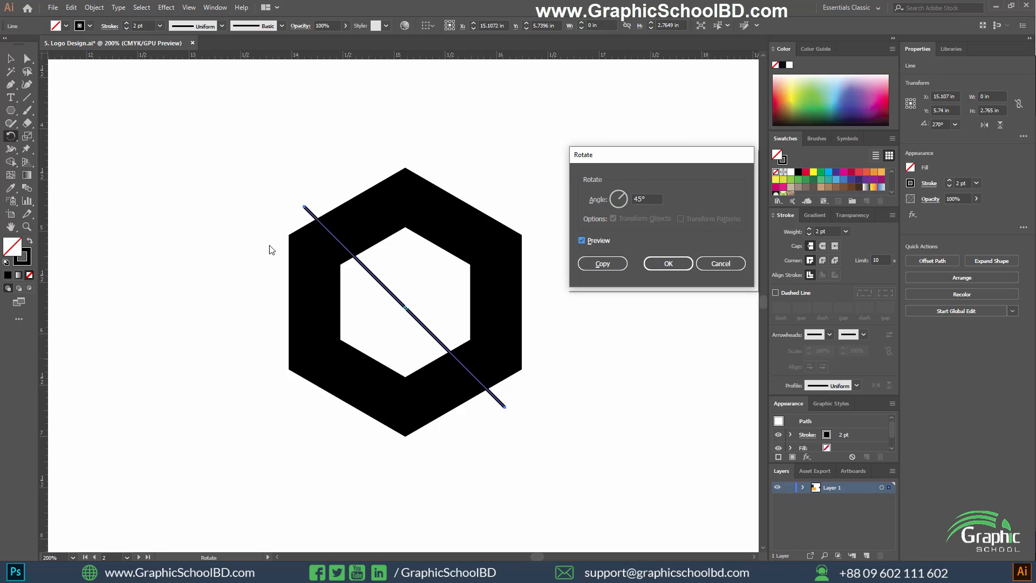
{"action": "left_click", "coordinate": [591, 193]}
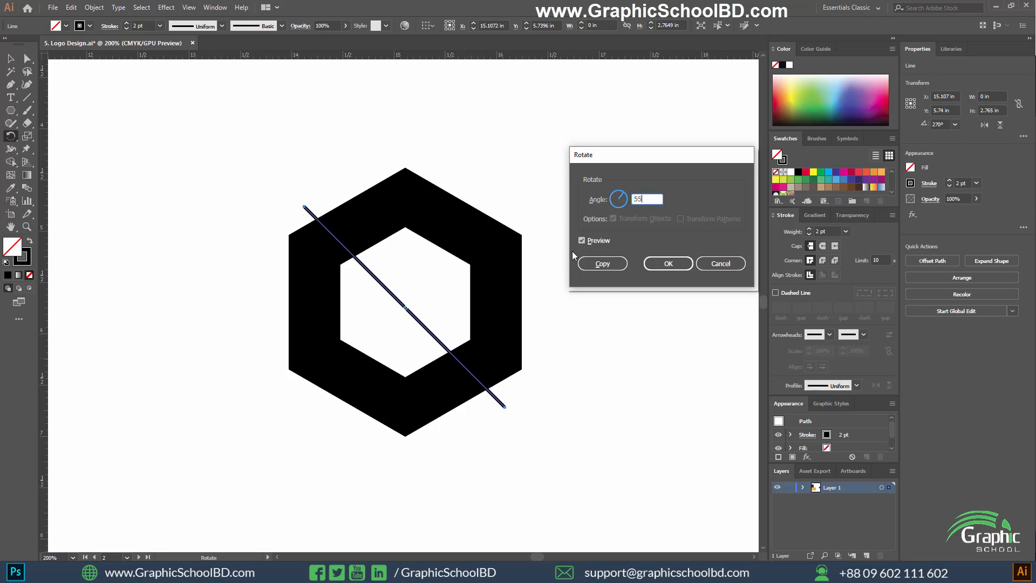
{"action": "left_click", "coordinate": [582, 240]}
{"action": "left_click", "coordinate": [581, 240]}
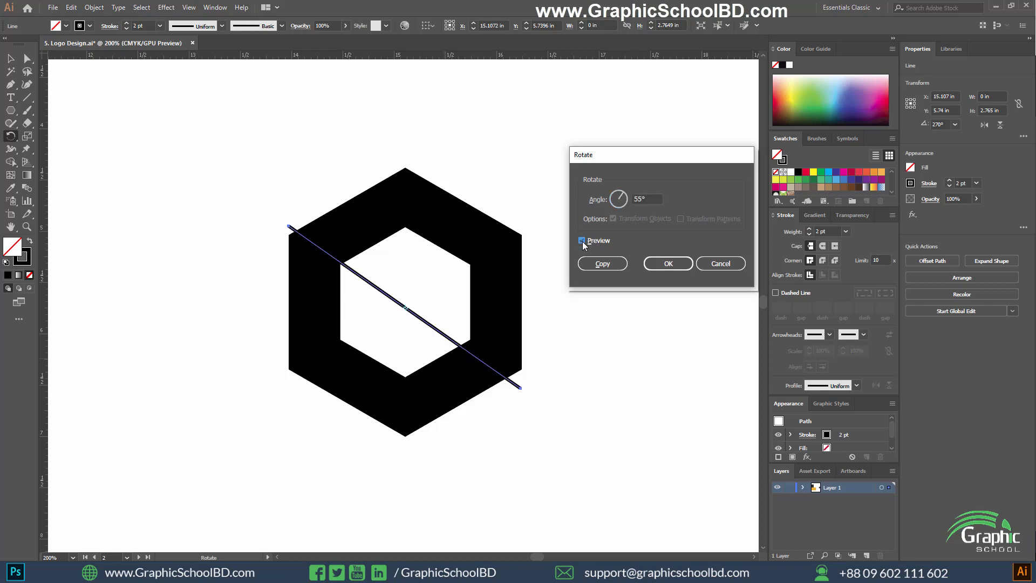
{"action": "left_click", "coordinate": [582, 240]}
{"action": "left_click", "coordinate": [607, 198]}
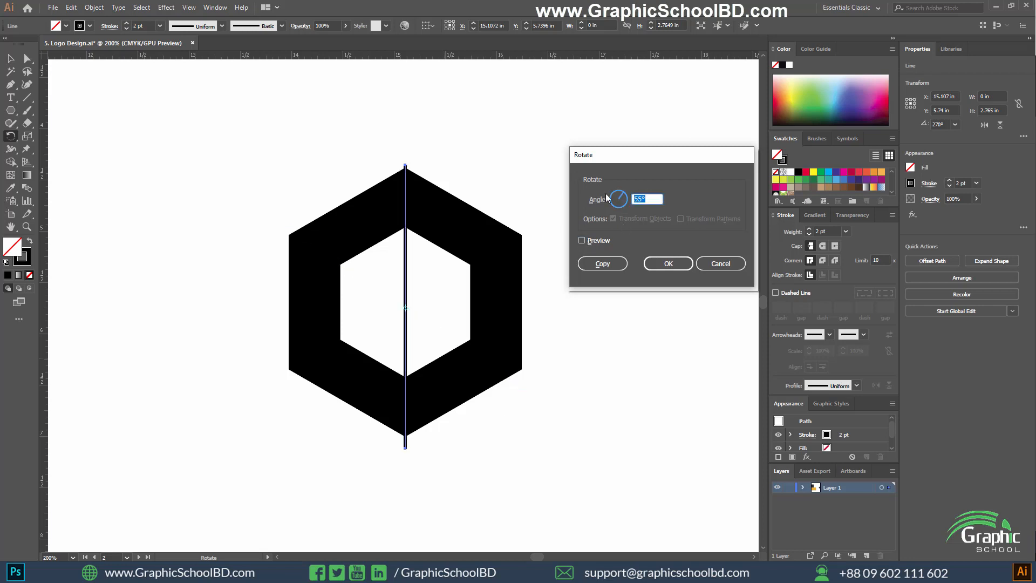
{"action": "type", "text": "60"}
{"action": "left_click", "coordinate": [582, 242]}
{"action": "left_click", "coordinate": [582, 241]}
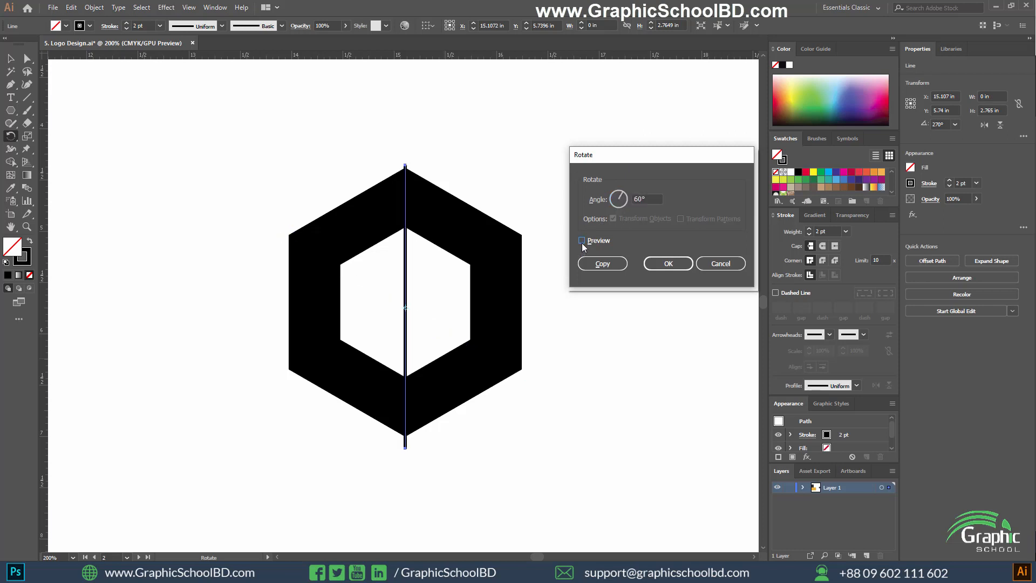
{"action": "left_click", "coordinate": [582, 241]}
{"action": "left_click", "coordinate": [582, 243]}
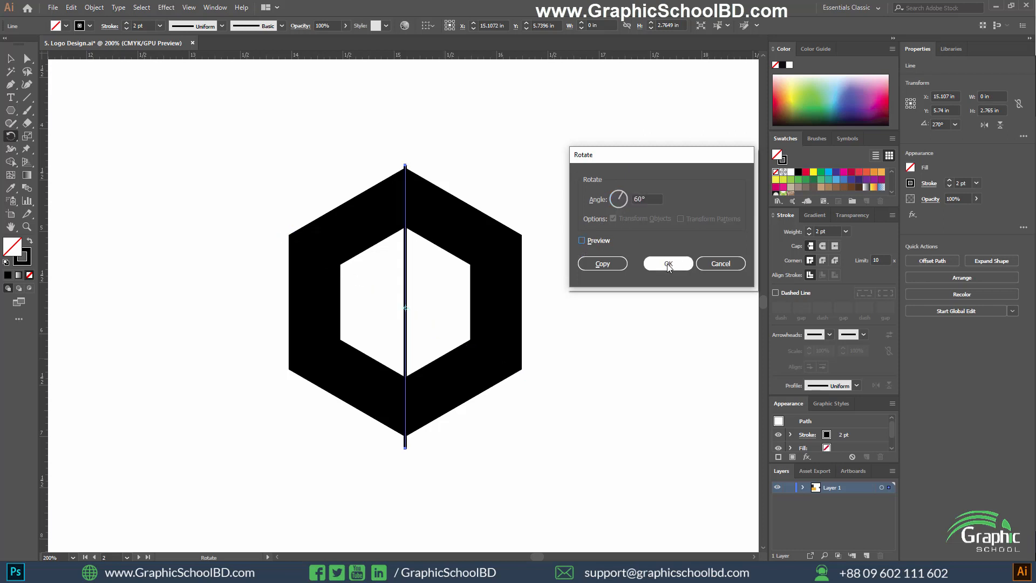
{"action": "left_click", "coordinate": [720, 263]}
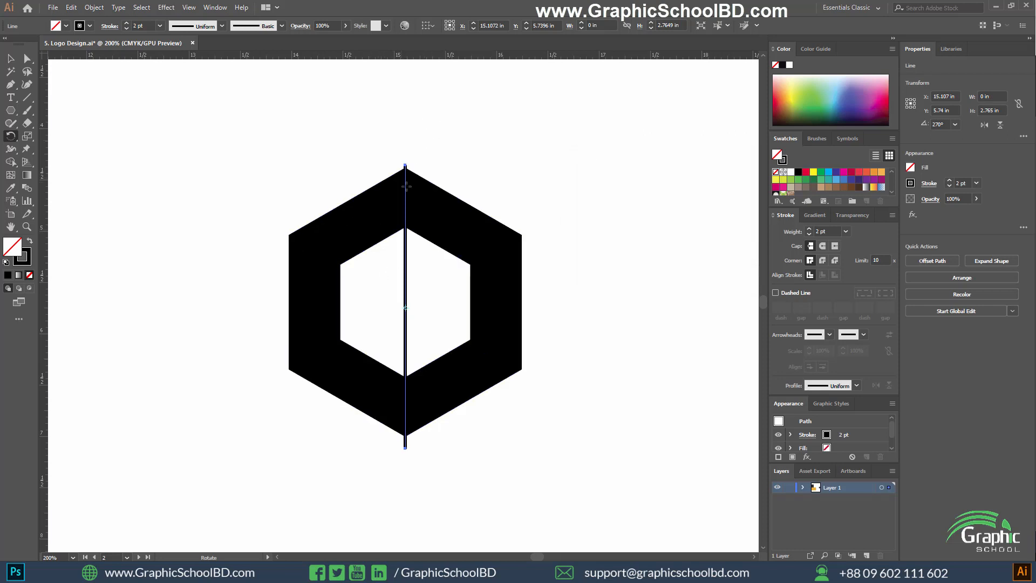
Try to rotate a copy of the vertical line onto the ring's upper-left and lower-right vertices, and discard the copy.
{"action": "key", "text": "v"}
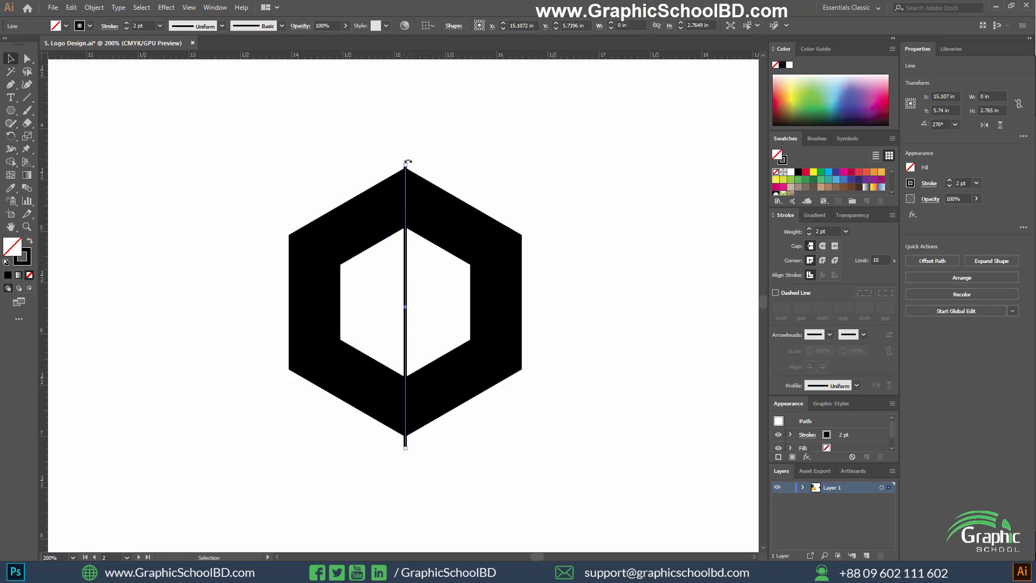
{"action": "left_click_drag", "start_coordinate": [408, 161], "coordinate": [262, 223]}
{"action": "scroll", "coordinate": [300, 207], "scroll_direction": "up", "scroll_amount": 3}
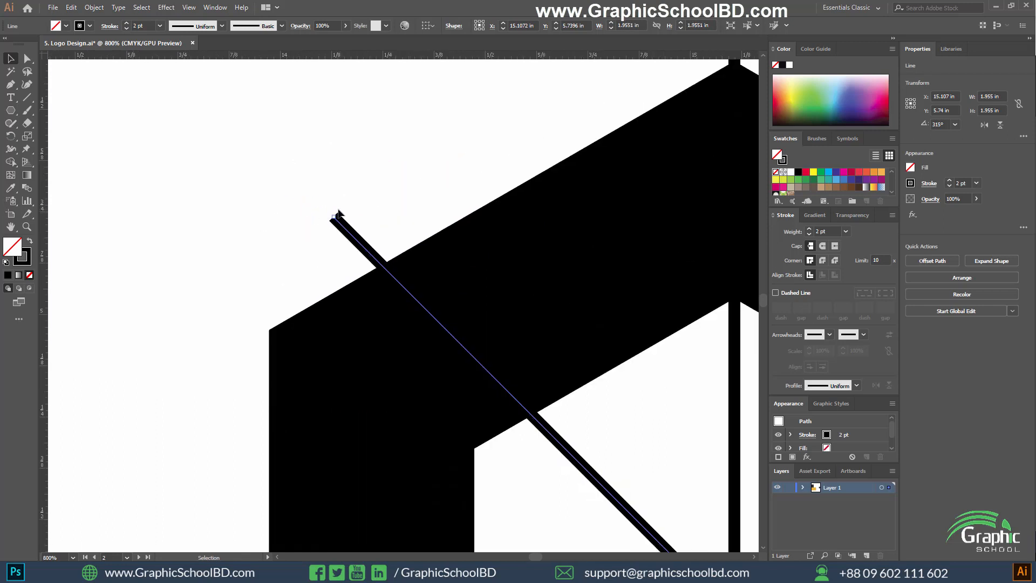
{"action": "left_click_drag", "start_coordinate": [332, 213], "coordinate": [221, 303]}
{"action": "scroll", "coordinate": [351, 342], "scroll_direction": "down", "scroll_amount": 3}
{"action": "scroll", "coordinate": [400, 432], "scroll_direction": "up", "scroll_amount": 2}
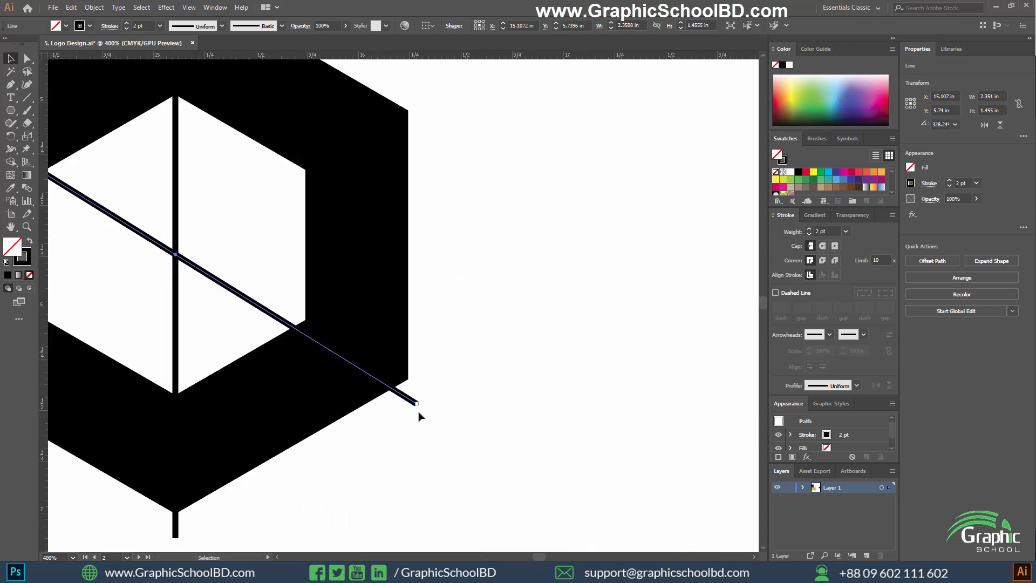
{"action": "left_click_drag", "start_coordinate": [421, 408], "coordinate": [424, 394]}
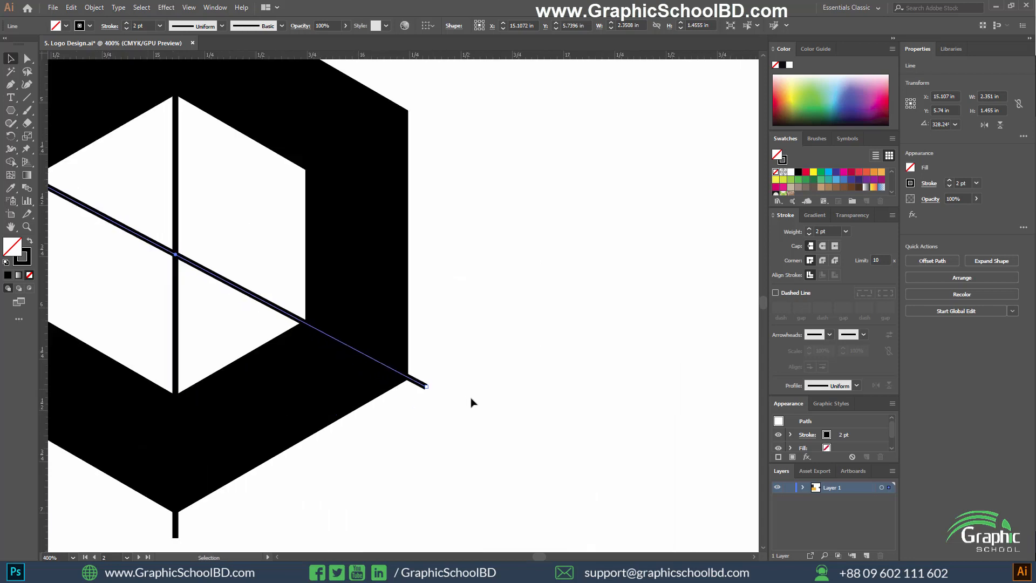
{"action": "scroll", "coordinate": [472, 403], "scroll_direction": "down", "scroll_amount": 3}
{"action": "scroll", "coordinate": [337, 353], "scroll_direction": "up", "scroll_amount": 2}
{"action": "key", "text": "Delete"}
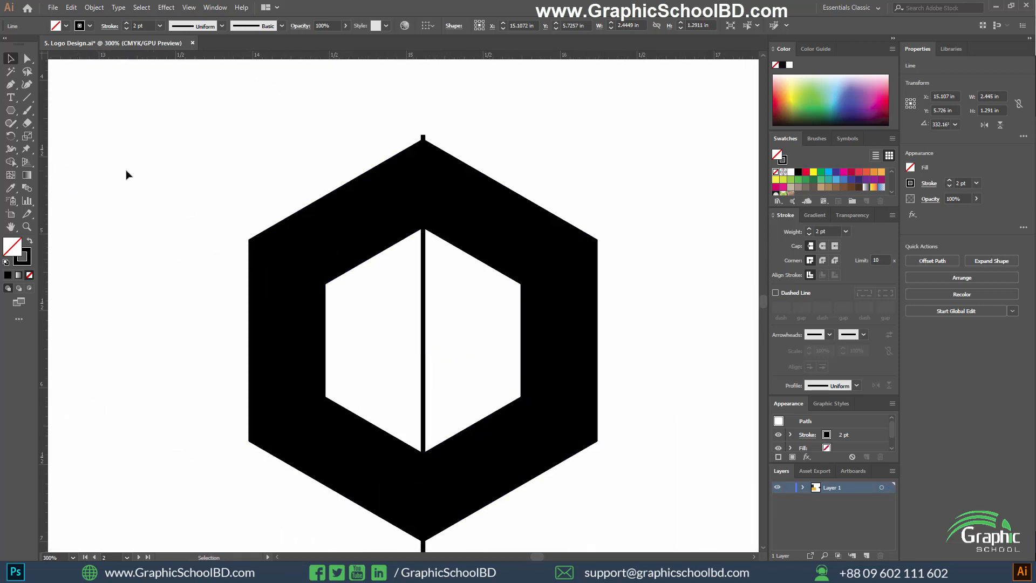
Draw a 2 pt diagonal line at about 330° through the ring's upper-left and lower-right vertices, centring it on both corners.
{"action": "key", "text": "backslash"}
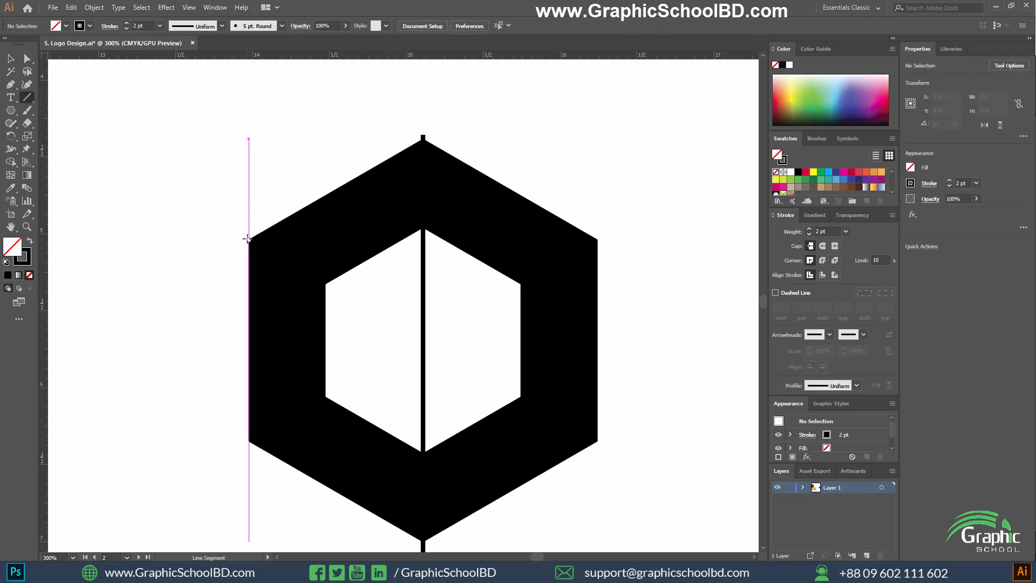
{"action": "left_click_drag", "start_coordinate": [248, 239], "coordinate": [613, 451]}
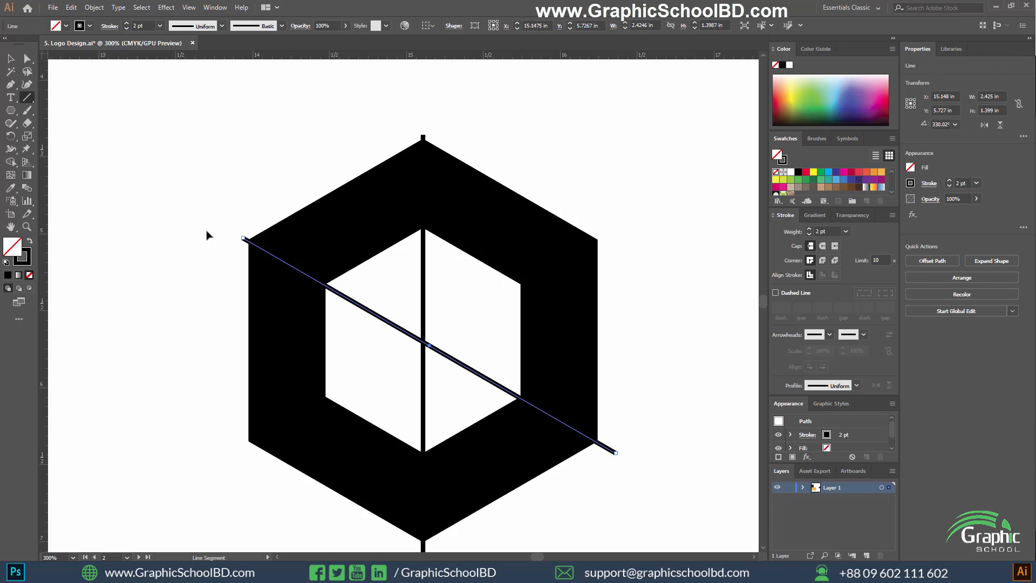
{"action": "scroll", "coordinate": [208, 233], "scroll_direction": "up", "scroll_amount": 5}
{"action": "scroll", "coordinate": [348, 342], "scroll_direction": "up", "scroll_amount": 2}
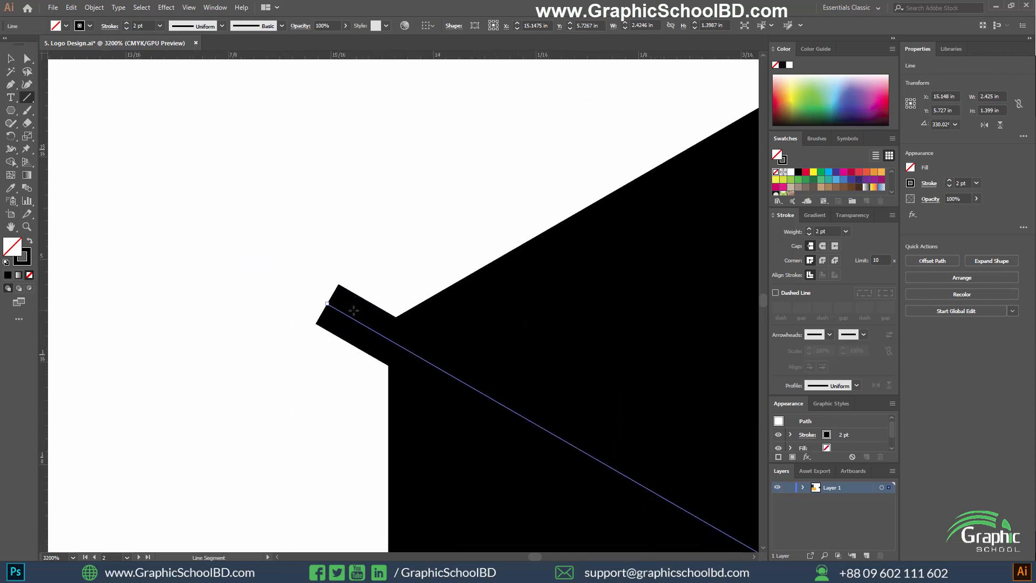
{"action": "key", "text": "v"}
{"action": "left_click_drag", "start_coordinate": [327, 303], "coordinate": [327, 291]}
{"action": "scroll", "coordinate": [332, 356], "scroll_direction": "down", "scroll_amount": 6}
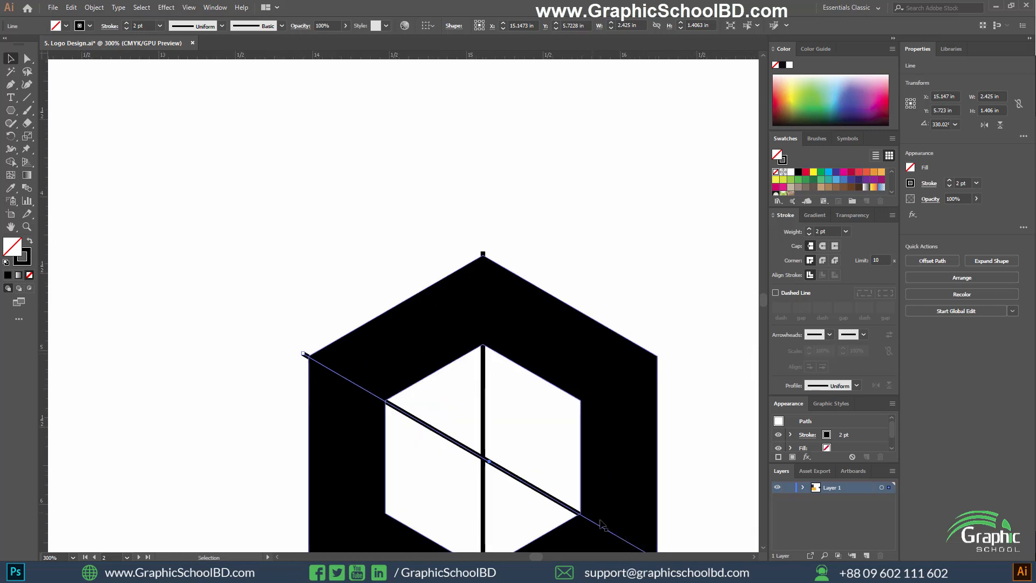
{"action": "scroll", "coordinate": [643, 422], "scroll_direction": "up", "scroll_amount": 6}
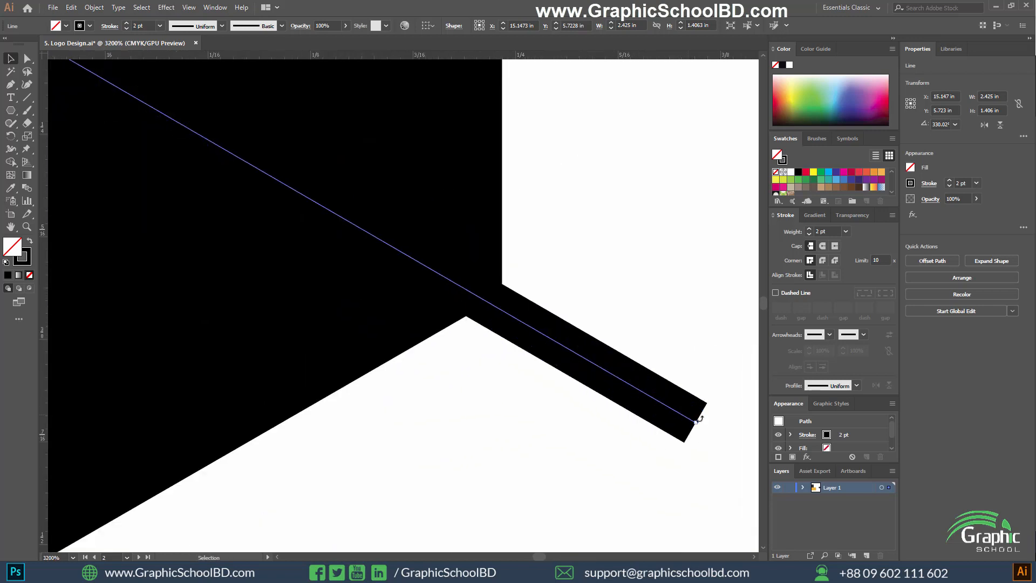
{"action": "left_click_drag", "start_coordinate": [693, 418], "coordinate": [700, 408]}
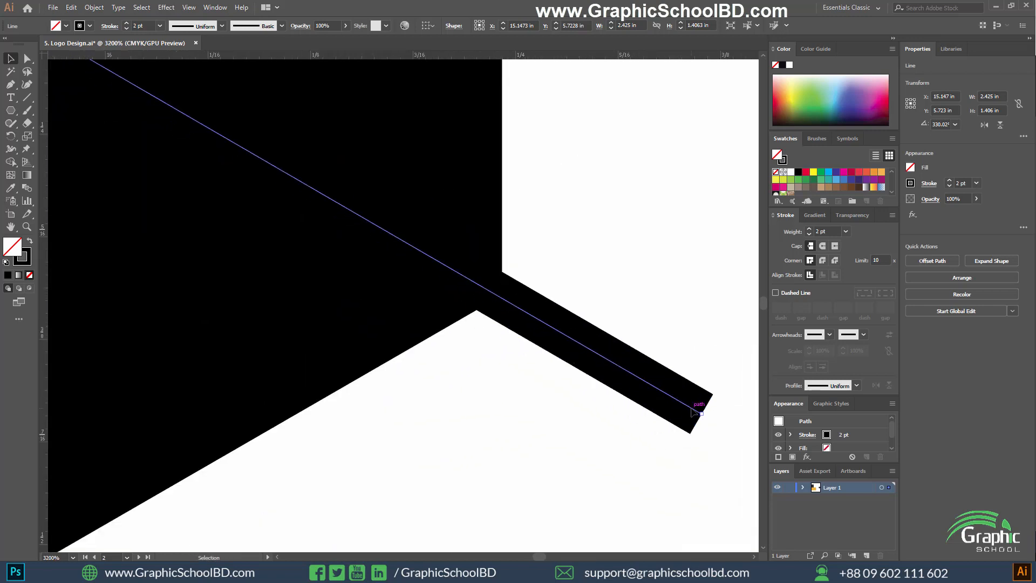
{"action": "left_click", "coordinate": [518, 425]}
{"action": "scroll", "coordinate": [654, 382], "scroll_direction": "down", "scroll_amount": 6}
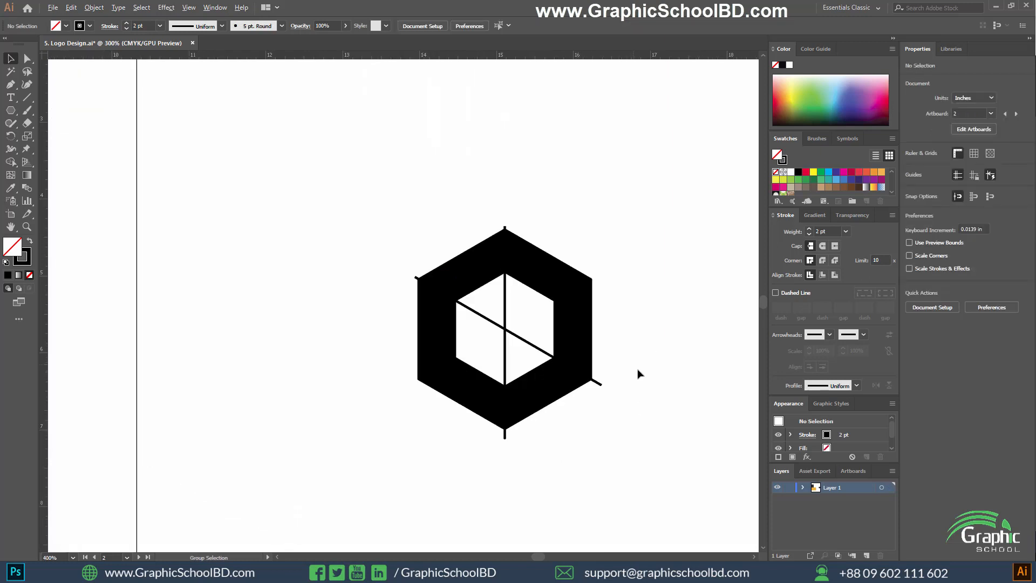
Draw a second diagonal line, about 2.62 in wide and 1.53 in high, through the ring's upper-right and lower-left vertices.
{"action": "left_click", "coordinate": [27, 98]}
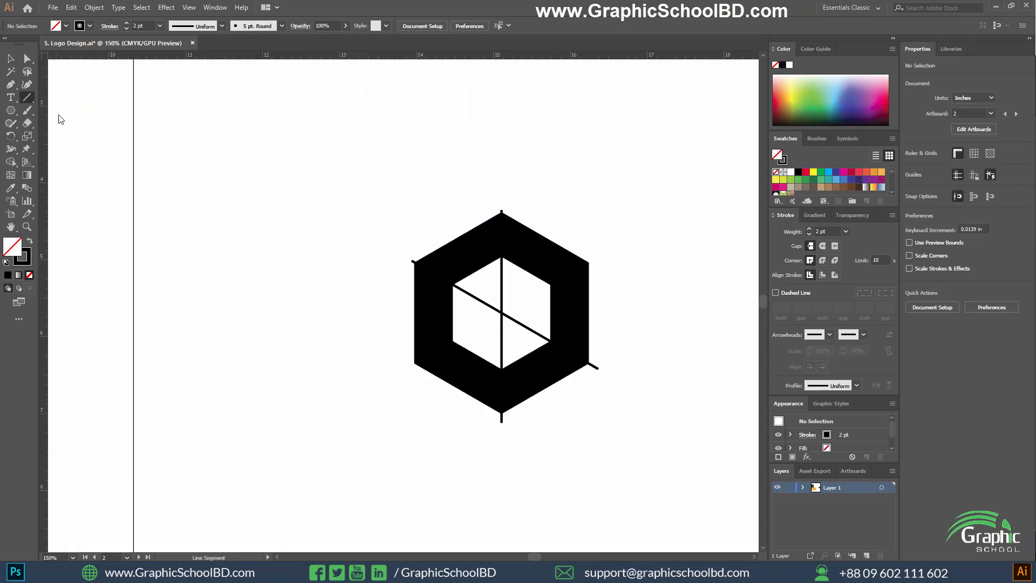
{"action": "scroll", "coordinate": [579, 345], "scroll_direction": "up", "scroll_amount": 1}
{"action": "left_click_drag", "start_coordinate": [611, 225], "coordinate": [343, 381]}
Shift the second diagonal to about X 15.10 in, Y 5.69 in, aligning it with the ring's upper-right and lower-left vertices.
{"action": "scroll", "coordinate": [626, 224], "scroll_direction": "up", "scroll_amount": 5}
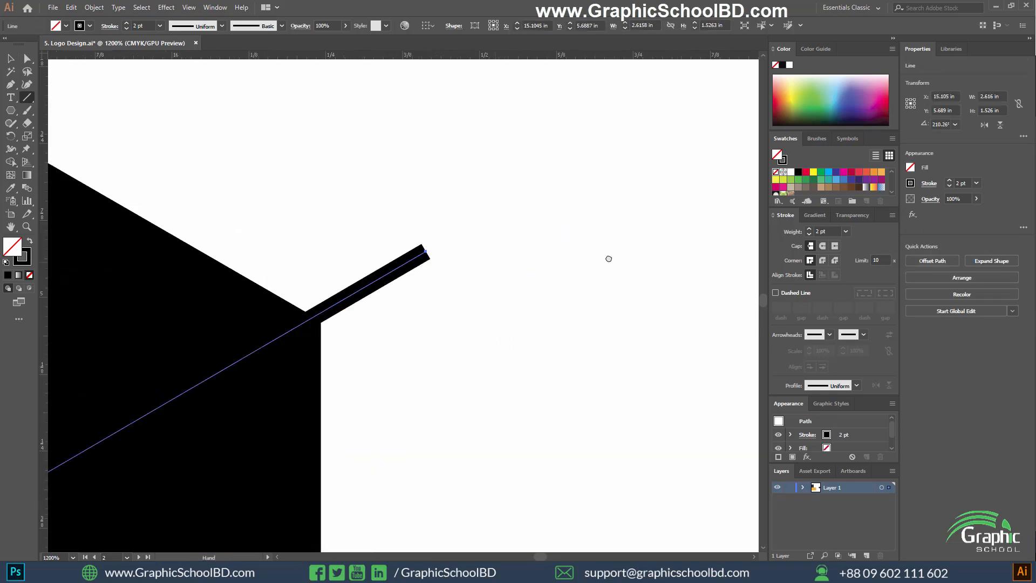
{"action": "key", "text": "v"}
{"action": "scroll", "coordinate": [462, 325], "scroll_direction": "up", "scroll_amount": 1}
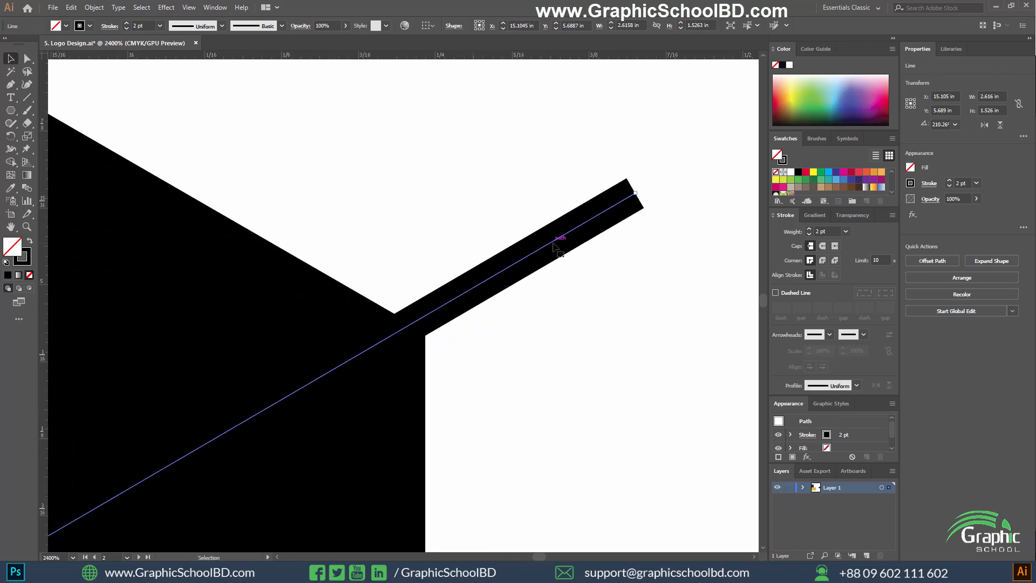
{"action": "left_click_drag", "start_coordinate": [557, 252], "coordinate": [560, 254]}
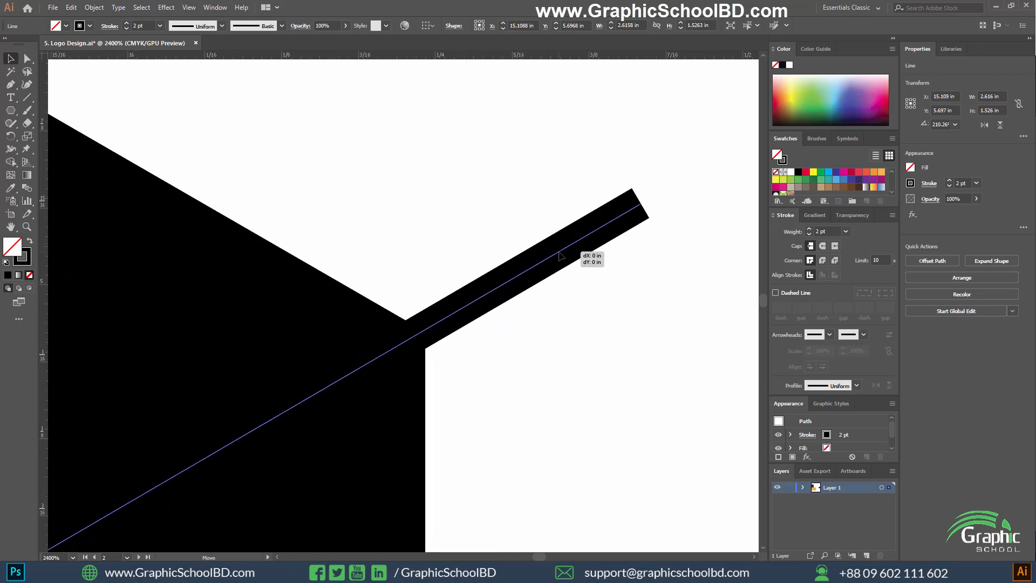
{"action": "left_click", "coordinate": [608, 338]}
{"action": "scroll", "coordinate": [594, 264], "scroll_direction": "down", "scroll_amount": 6}
{"action": "scroll", "coordinate": [286, 363], "scroll_direction": "down", "scroll_amount": 3}
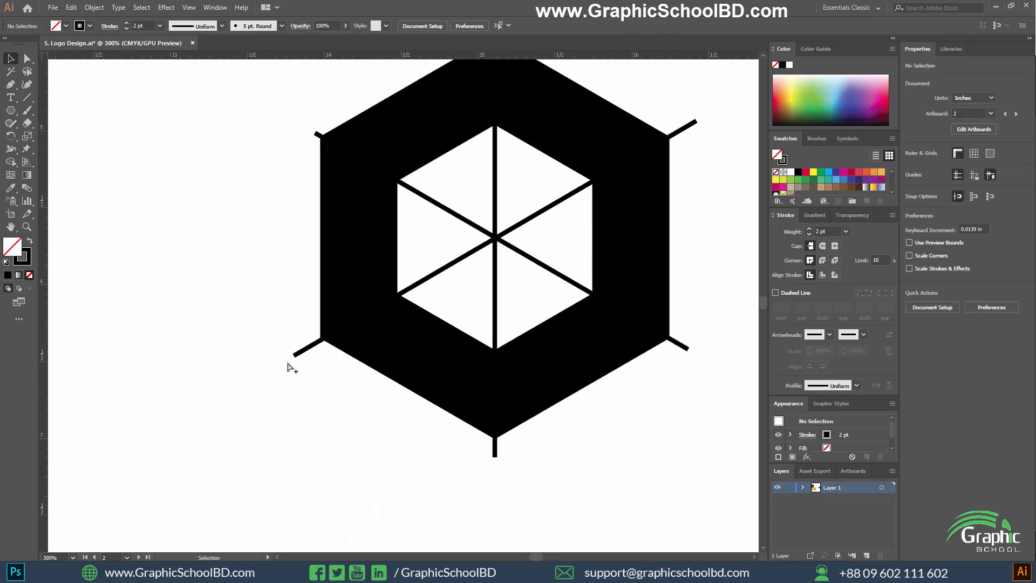
{"action": "scroll", "coordinate": [292, 359], "scroll_direction": "up", "scroll_amount": 6}
{"action": "mouse_move", "coordinate": [377, 278]}
{"action": "left_mouse_down"}
{"action": "mouse_move", "coordinate": [398, 272]}
{"action": "mouse_move", "coordinate": [375, 269]}
{"action": "left_mouse_up"}
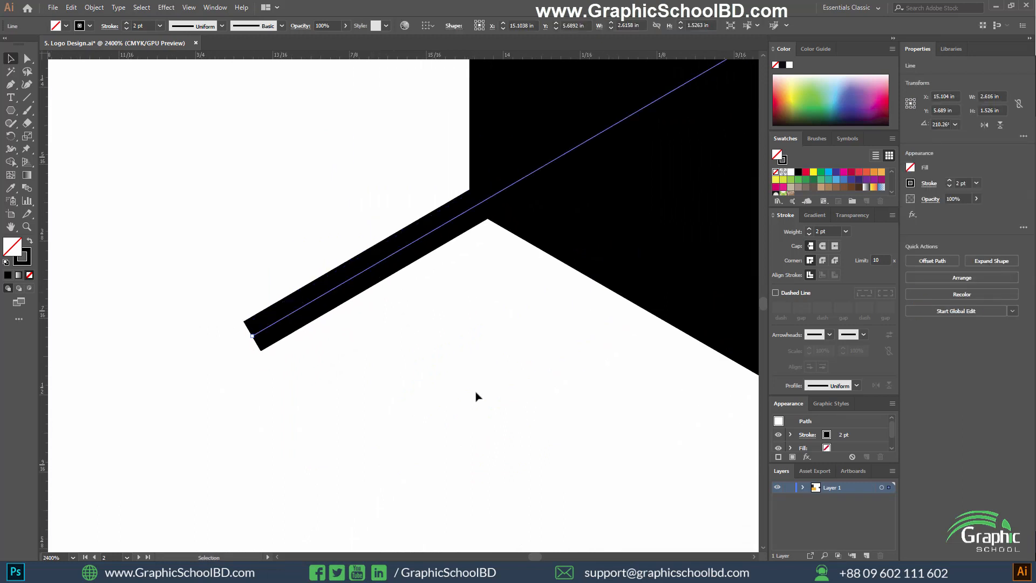
{"action": "left_click", "coordinate": [331, 407]}
{"action": "scroll", "coordinate": [397, 393], "scroll_direction": "down", "scroll_amount": 8}
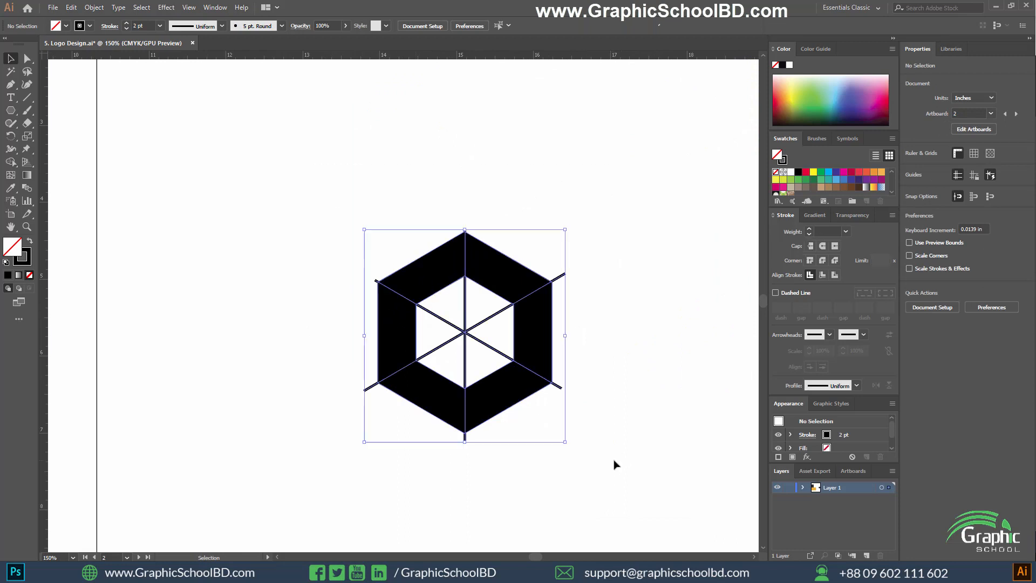
Divide the ring along the three lines with the Pathfinder Divide operation and ungroup the resulting segments.
{"action": "key", "text": "ctrl+a"}
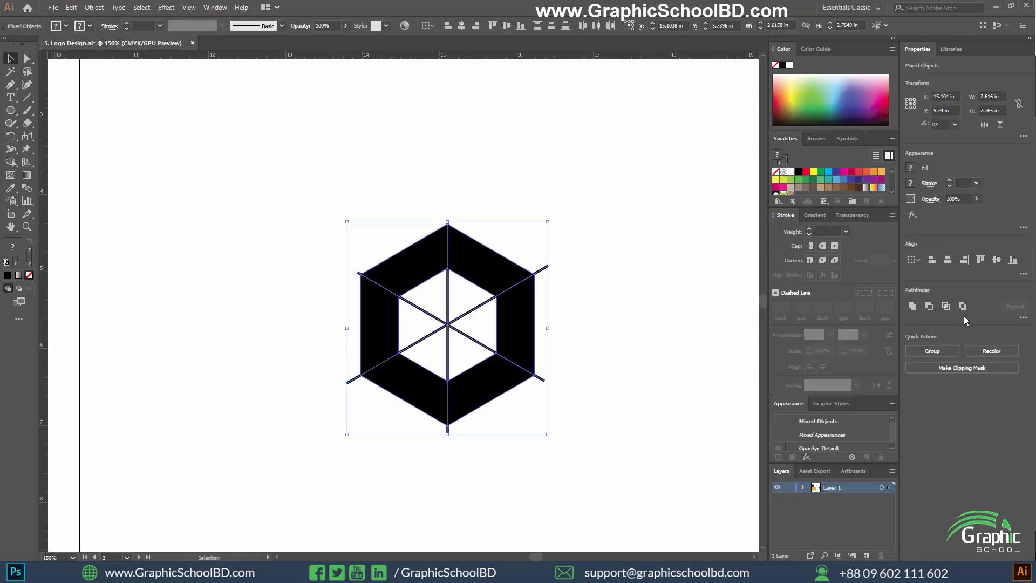
{"action": "left_click", "coordinate": [1023, 317]}
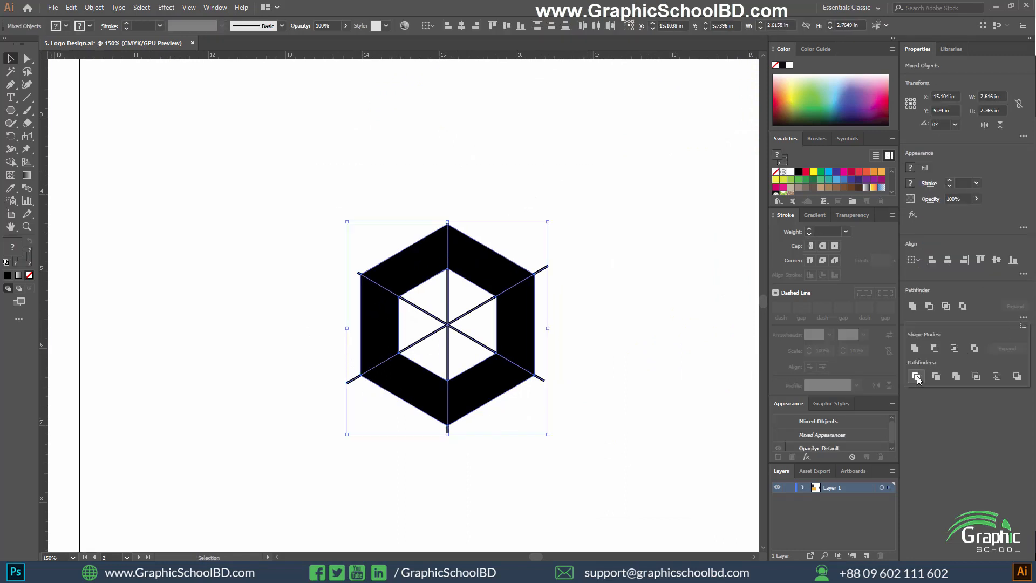
{"action": "left_click", "coordinate": [916, 376]}
{"action": "left_click", "coordinate": [916, 376]}
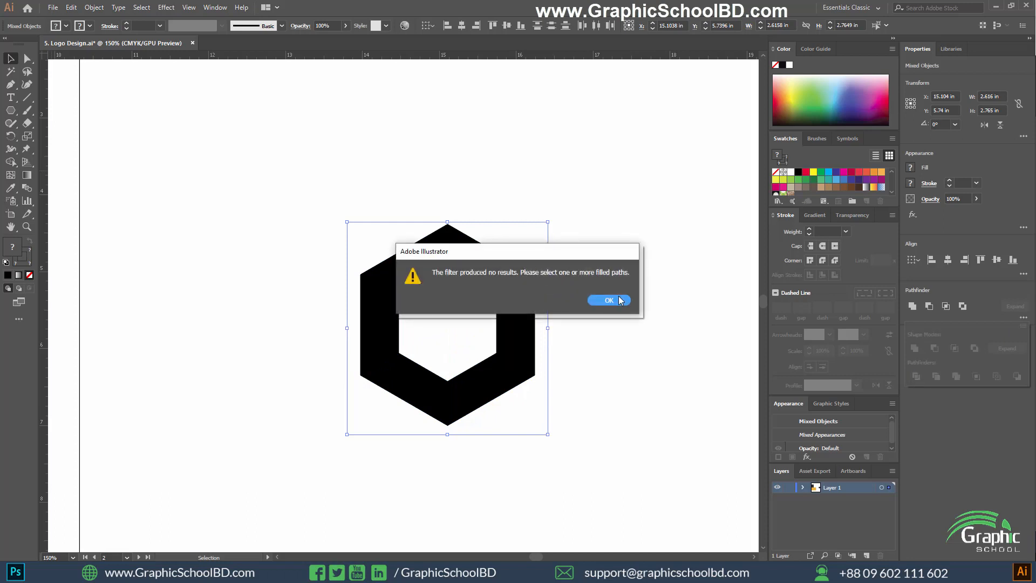
{"action": "left_click", "coordinate": [618, 300]}
{"action": "right_click", "coordinate": [407, 271]}
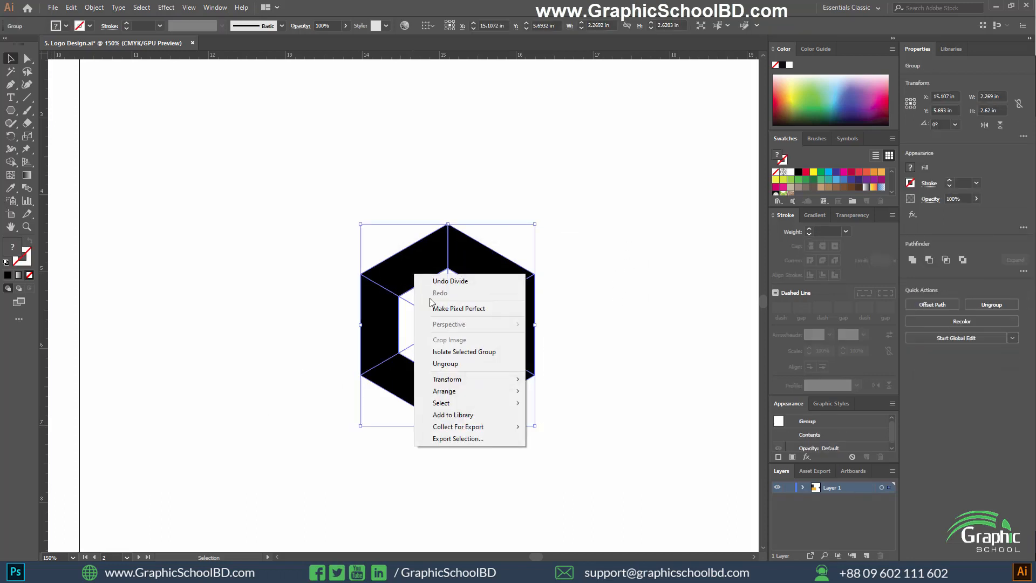
{"action": "left_click", "coordinate": [440, 361]}
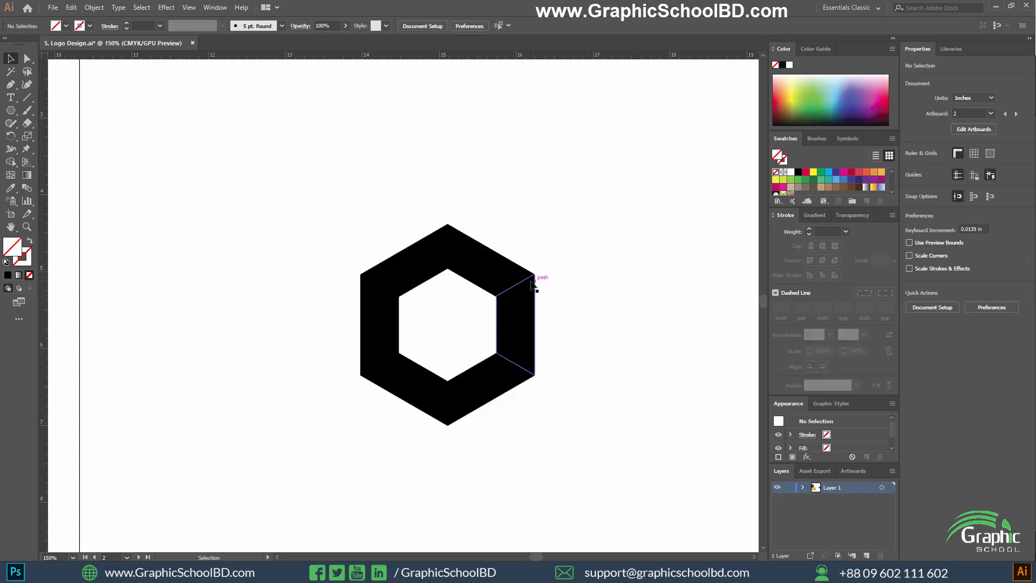
Pull the right and upper-right ring segments away from the hexagon to test how cleanly the corner was split.
{"action": "scroll", "coordinate": [534, 281], "scroll_direction": "up", "scroll_amount": 15}
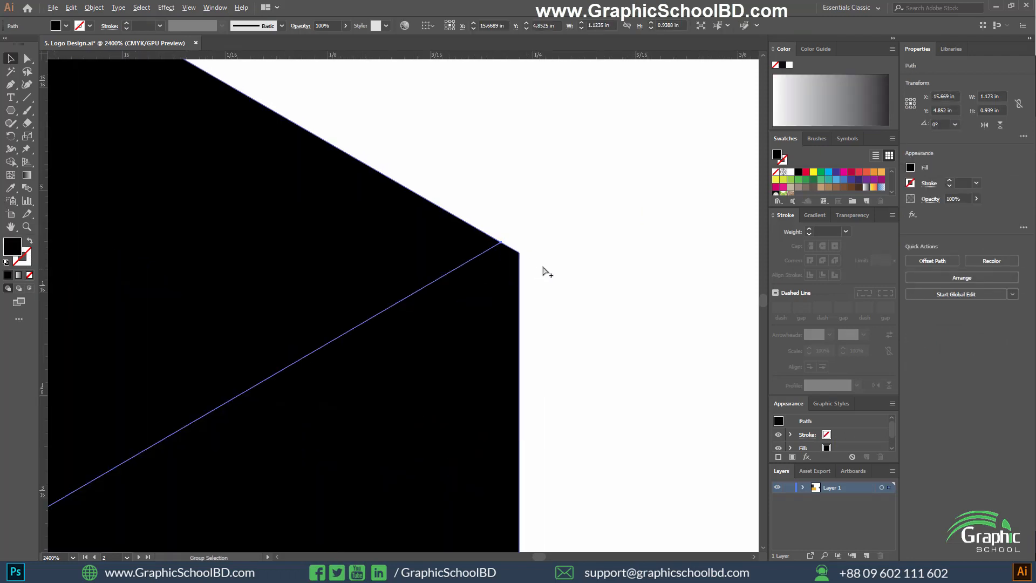
{"action": "left_click", "coordinate": [509, 260]}
{"action": "scroll", "coordinate": [514, 272], "scroll_direction": "down", "scroll_amount": 4}
{"action": "right_click", "coordinate": [514, 271]}
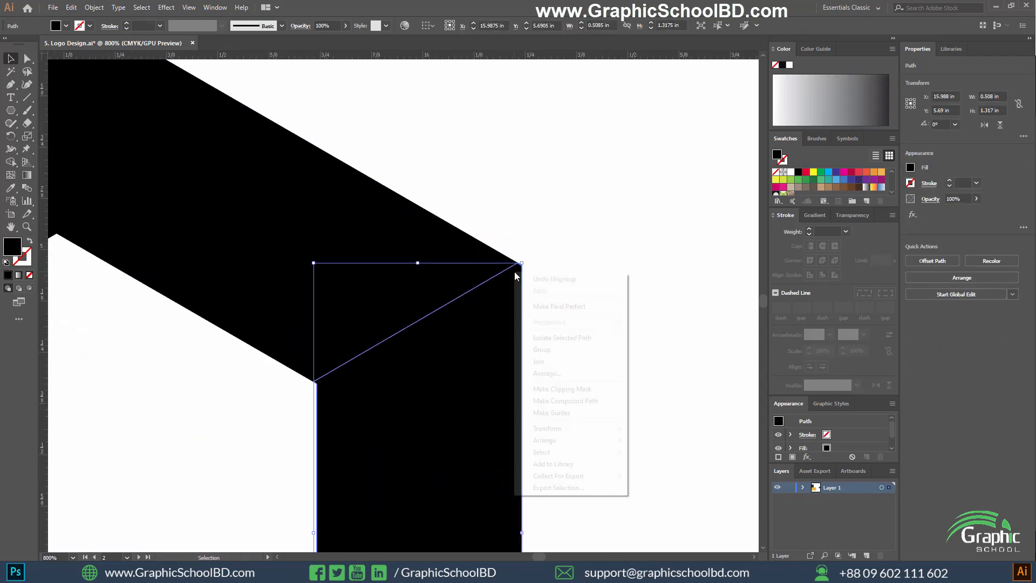
{"action": "left_click", "coordinate": [586, 213]}
{"action": "left_click_drag", "start_coordinate": [463, 354], "coordinate": [612, 340]}
{"action": "left_click_drag", "start_coordinate": [419, 262], "coordinate": [407, 199]}
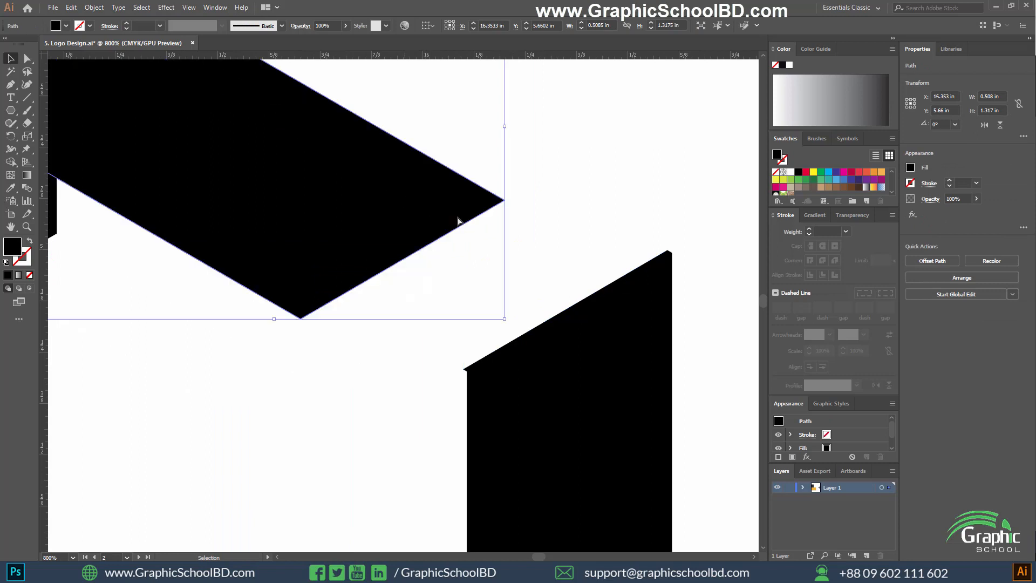
Undo the segment moves, the ungrouping and the Pathfinder Divide to restore the three stroked lines over the ring.
{"action": "key", "text": "ctrl+z"}
{"action": "key", "text": "ctrl+z"}
{"action": "key", "text": "ctrl+z"}
{"action": "scroll", "coordinate": [667, 341], "scroll_direction": "down", "scroll_amount": 5}
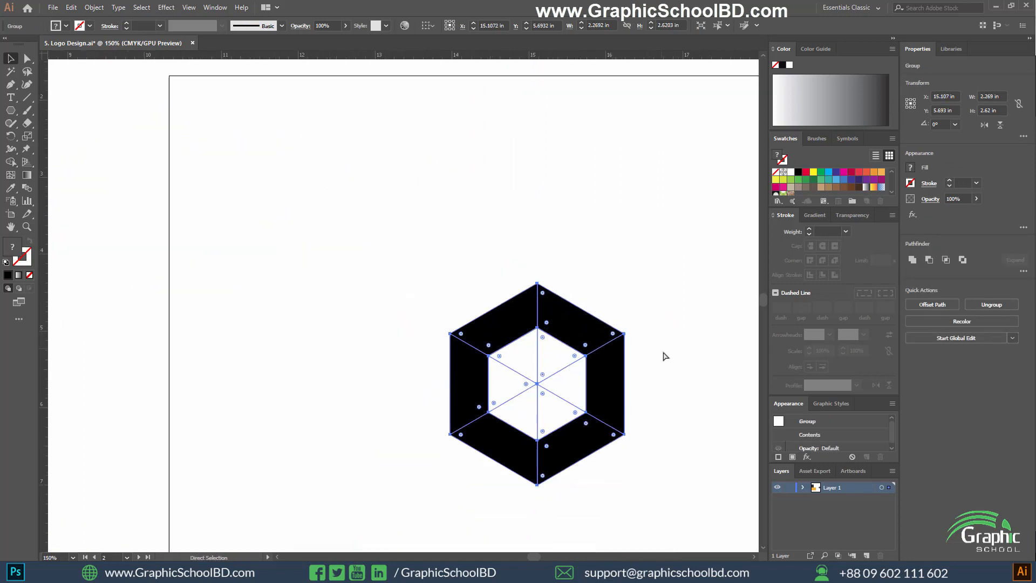
{"action": "left_click", "coordinate": [669, 356]}
Select the three crossing 2 pt lines and expand their fill and stroke into outlined shapes.
{"action": "scroll", "coordinate": [404, 416], "scroll_direction": "up", "scroll_amount": 3}
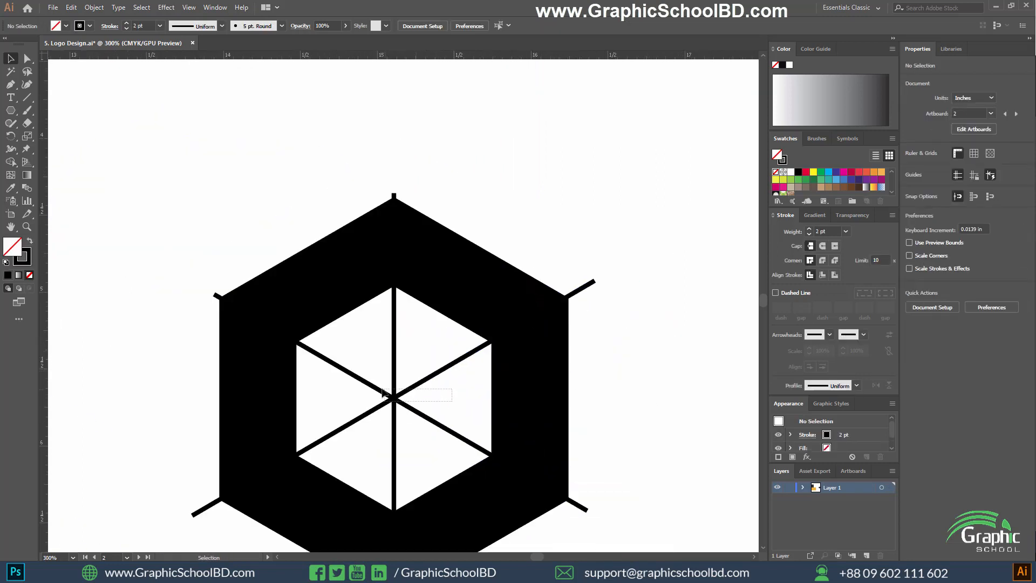
{"action": "left_click", "coordinate": [383, 392]}
{"action": "left_click", "coordinate": [422, 453]}
{"action": "left_click", "coordinate": [415, 387]}
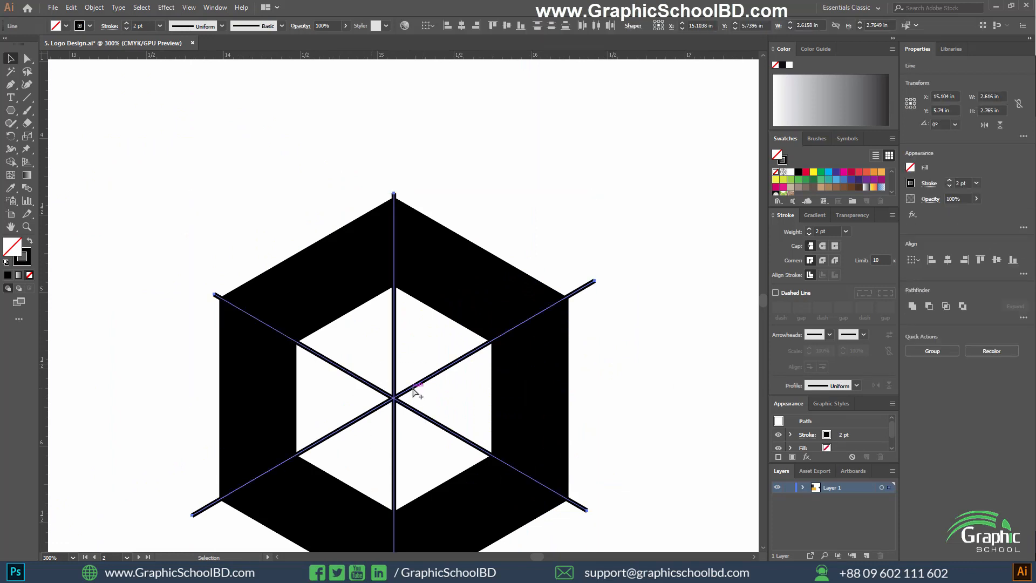
{"action": "scroll", "coordinate": [415, 388], "scroll_direction": "down", "scroll_amount": 2}
{"action": "left_click", "coordinate": [94, 7]}
{"action": "left_click", "coordinate": [108, 119]}
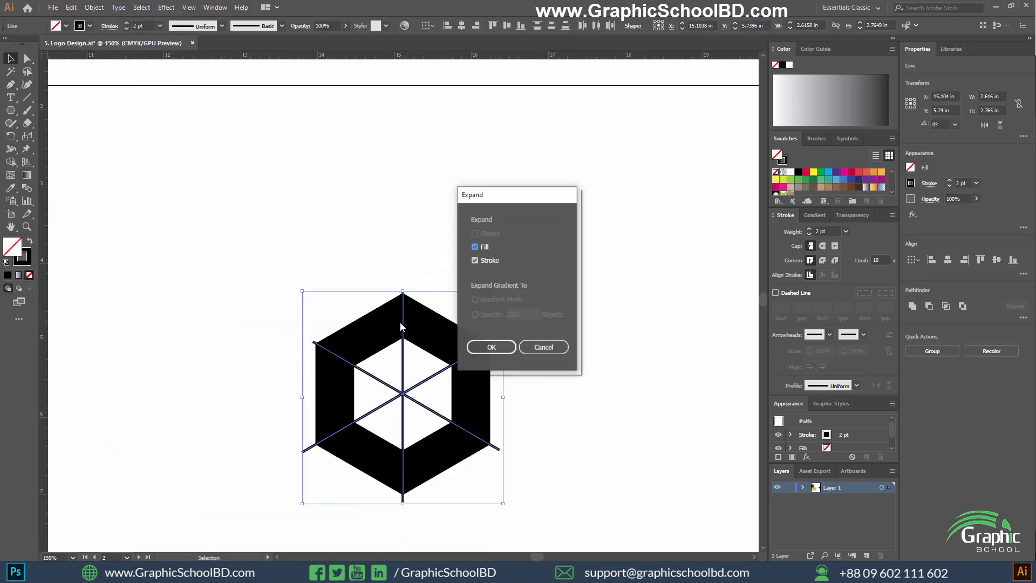
{"action": "left_click", "coordinate": [488, 346]}
Merge the three expanded lines into one shape with the Pathfinder Unite operation.
{"action": "scroll", "coordinate": [426, 324], "scroll_direction": "down", "scroll_amount": 2}
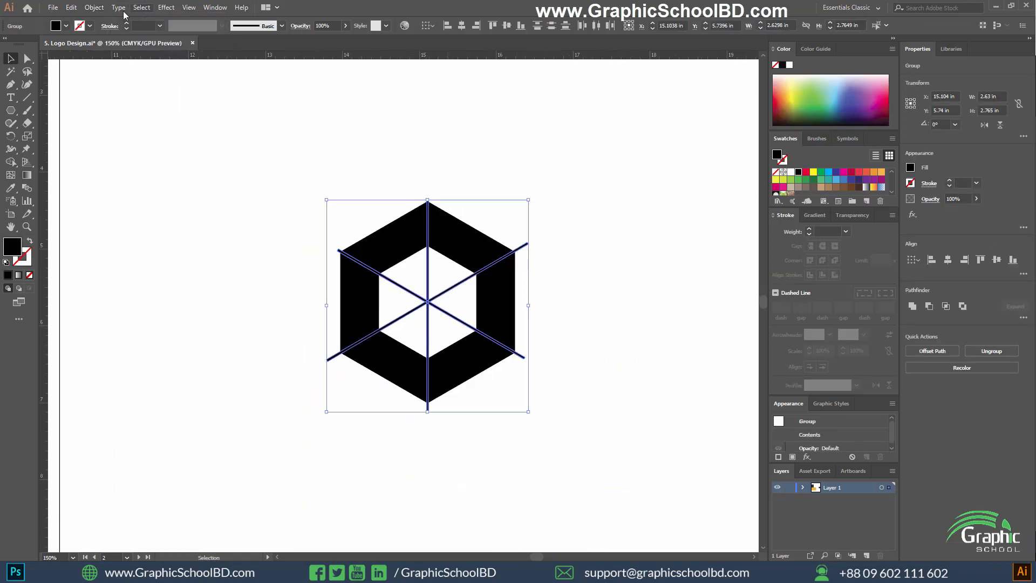
{"action": "left_click", "coordinate": [94, 7]}
{"action": "left_click", "coordinate": [115, 122]}
{"action": "left_click", "coordinate": [913, 307]}
{"action": "scroll", "coordinate": [501, 345], "scroll_direction": "up", "scroll_amount": 6}
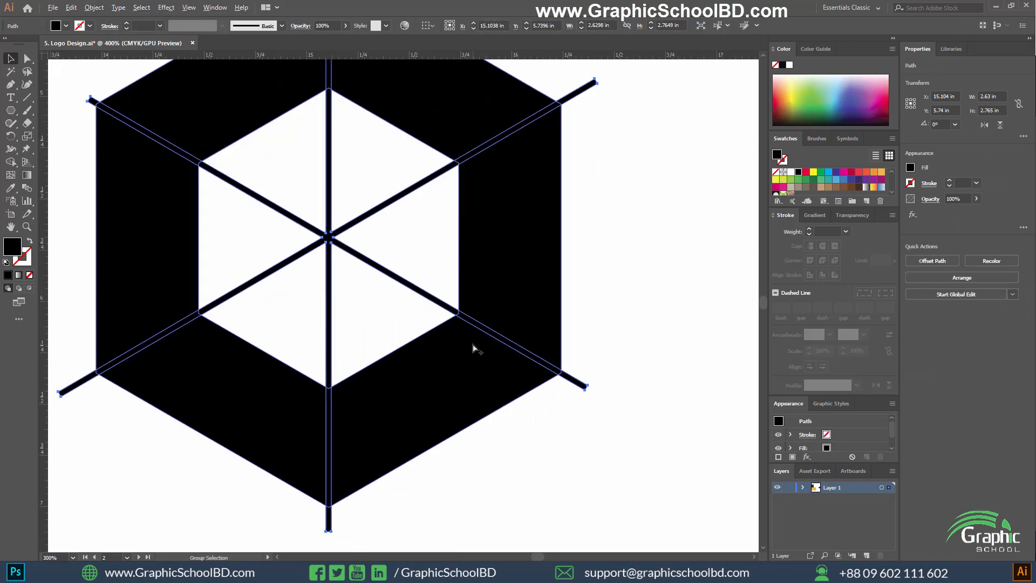
Divide the ring with the united line shape using Pathfinder Divide, and ungroup the resulting pieces.
{"action": "scroll", "coordinate": [474, 334], "scroll_direction": "down", "scroll_amount": 6}
{"action": "left_click_drag", "start_coordinate": [642, 145], "coordinate": [250, 429]}
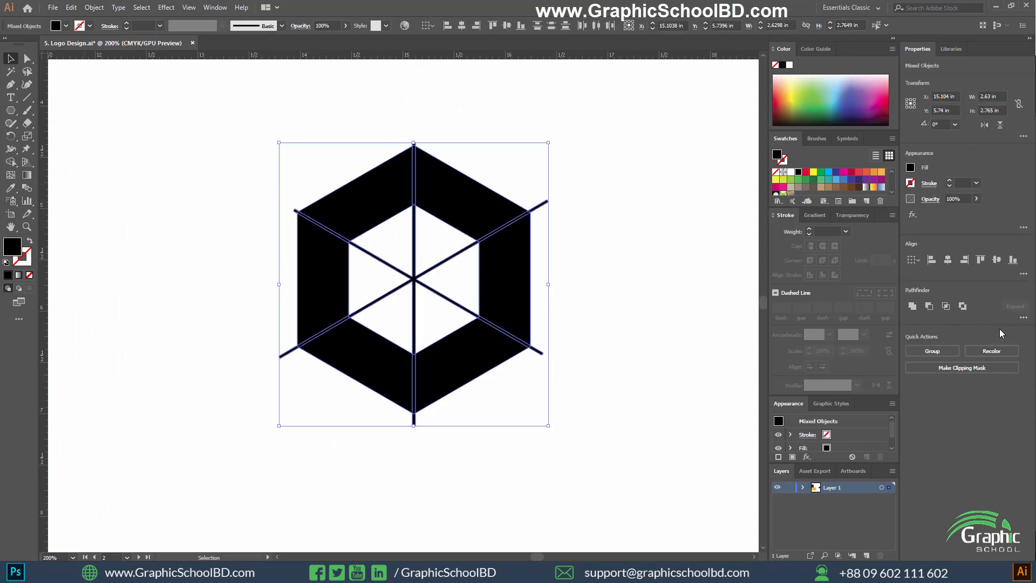
{"action": "left_click", "coordinate": [1023, 317]}
{"action": "left_click", "coordinate": [914, 376]}
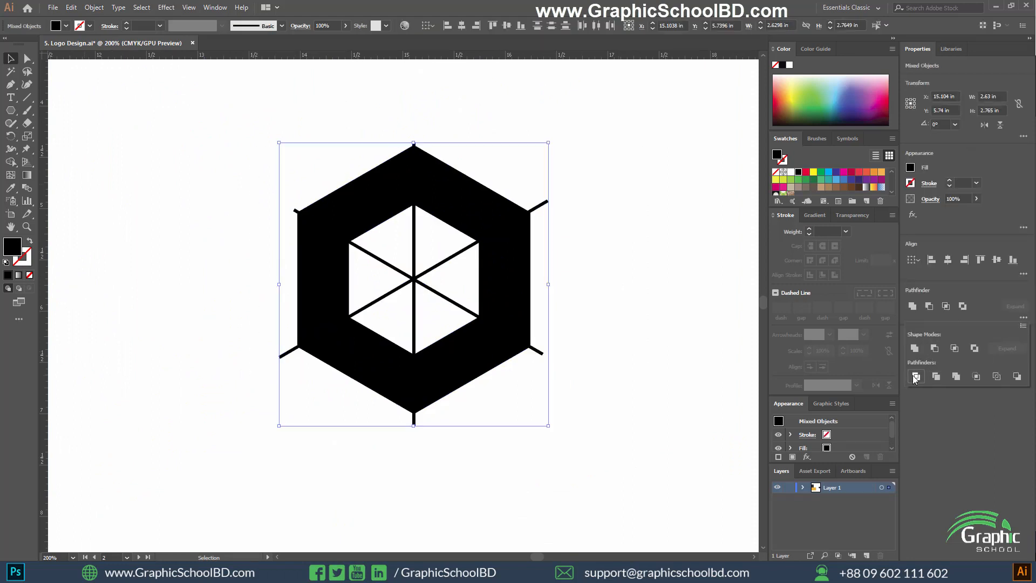
{"action": "right_click", "coordinate": [500, 237]}
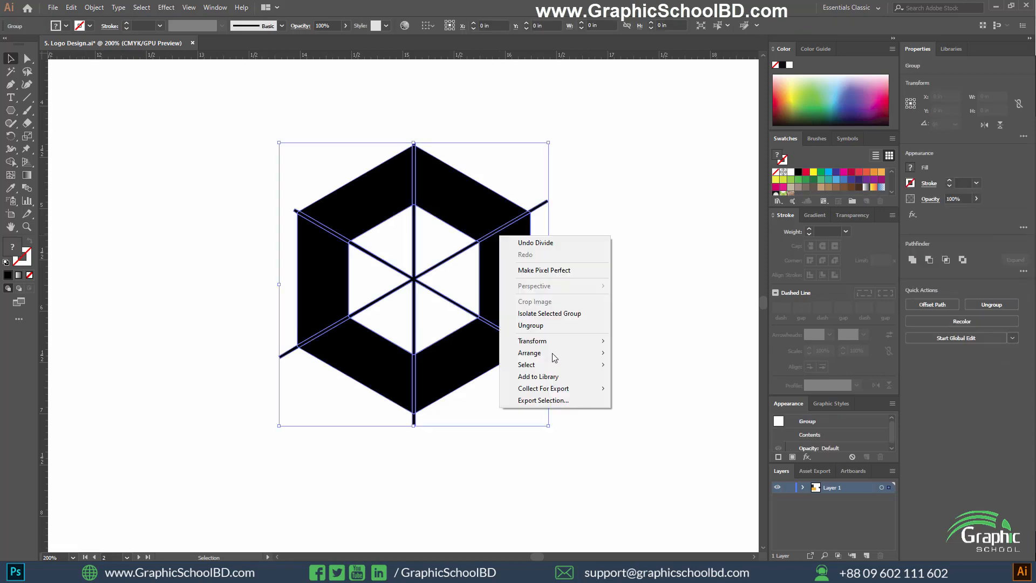
{"action": "left_click", "coordinate": [538, 325]}
{"action": "left_click", "coordinate": [635, 329]}
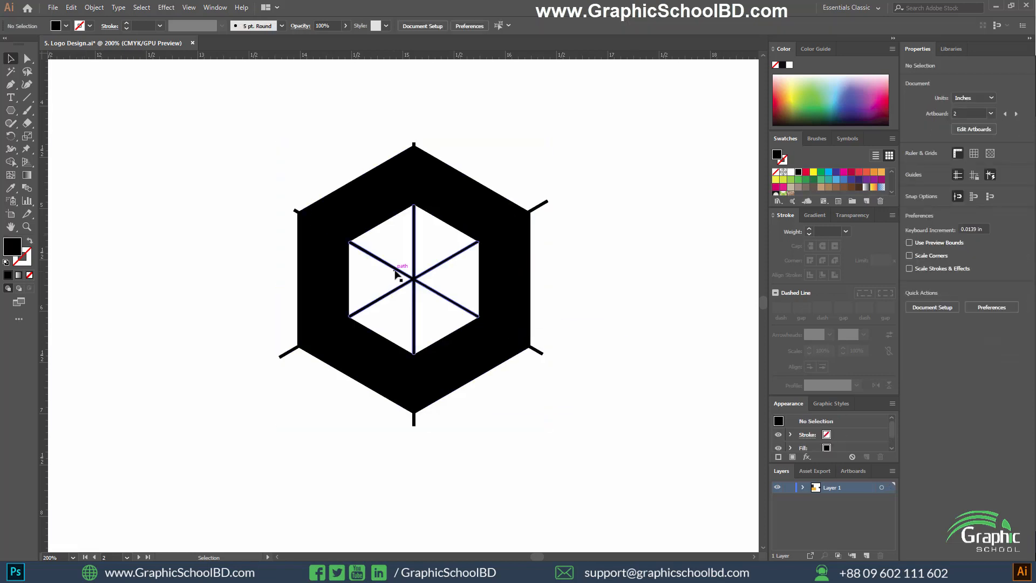
Delete the crossing line piece and the leftover empty shapes inside the ring's hexagonal opening.
{"action": "left_click", "coordinate": [375, 249]}
{"action": "key", "text": "Delete"}
{"action": "left_click_drag", "start_coordinate": [412, 260], "coordinate": [443, 306]}
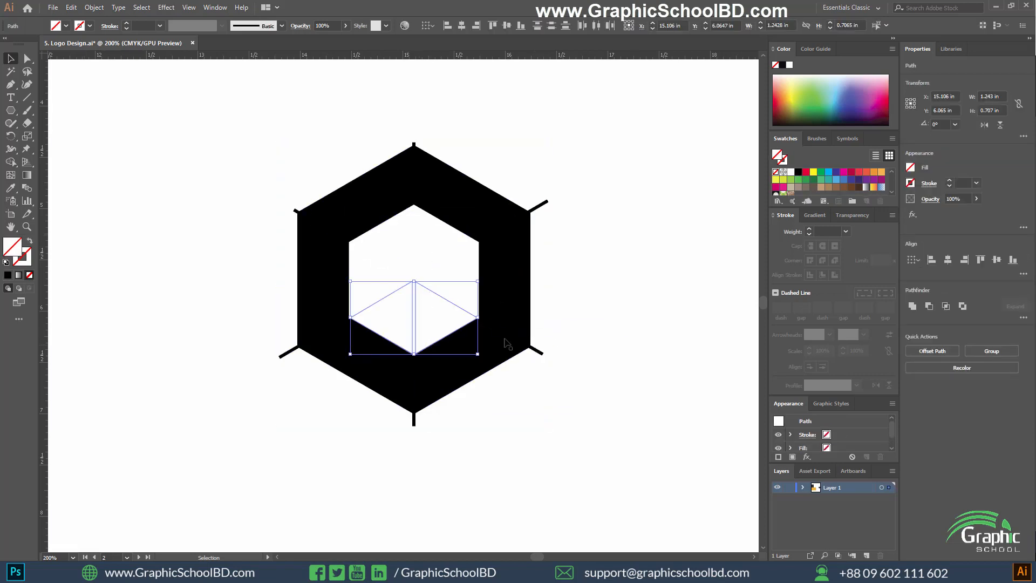
{"action": "key", "text": "Delete"}
Delete the line strips and protruding ends at the ring's lower-right and upper-right corners to open gaps there.
{"action": "scroll", "coordinate": [541, 352], "scroll_direction": "up", "scroll_amount": 4}
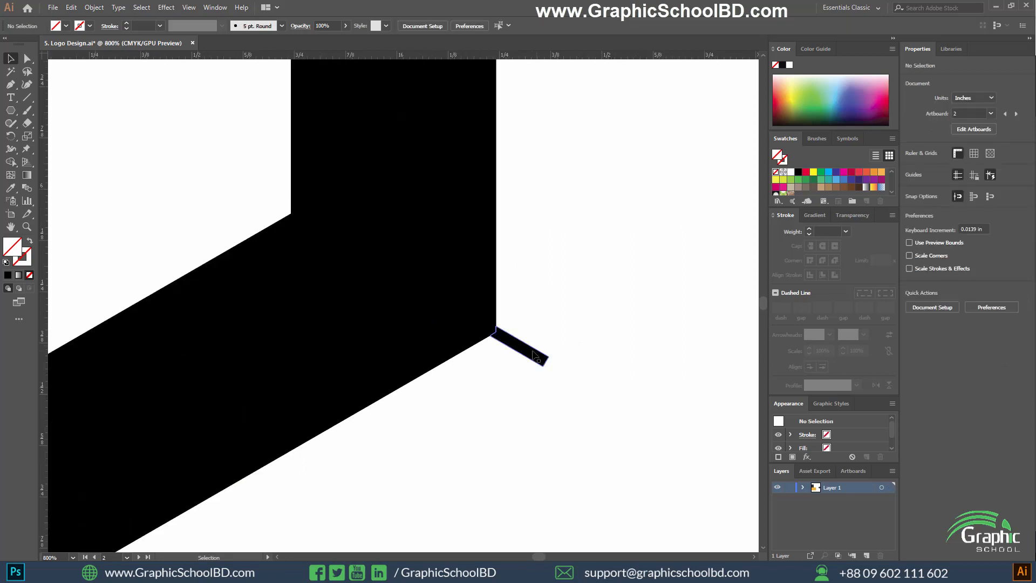
{"action": "left_click", "coordinate": [525, 350]}
{"action": "key", "text": "Delete"}
{"action": "left_click", "coordinate": [492, 330]}
{"action": "key", "text": "Delete"}
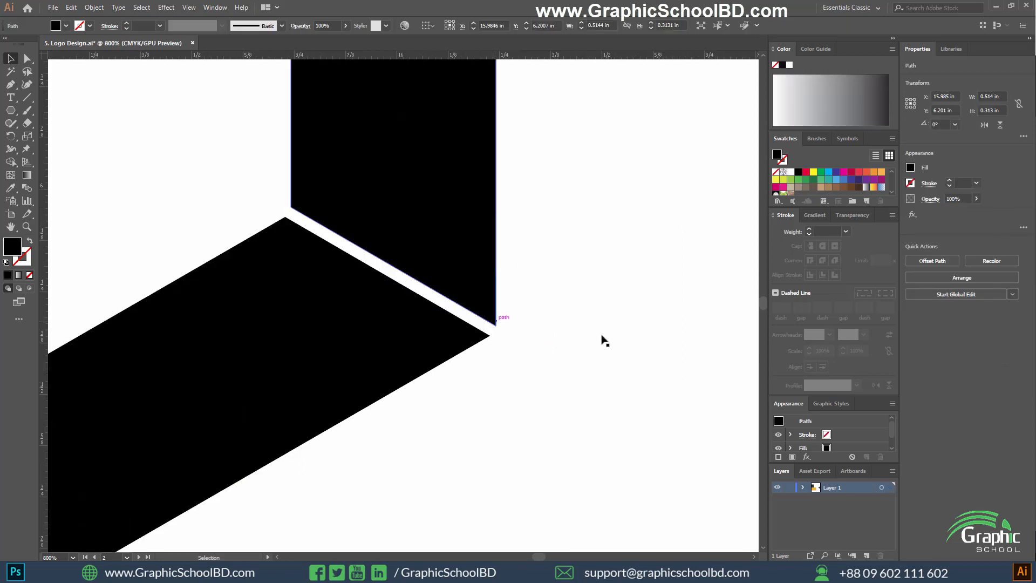
{"action": "scroll", "coordinate": [605, 380], "scroll_direction": "down", "scroll_amount": 4}
{"action": "left_click", "coordinate": [590, 234]}
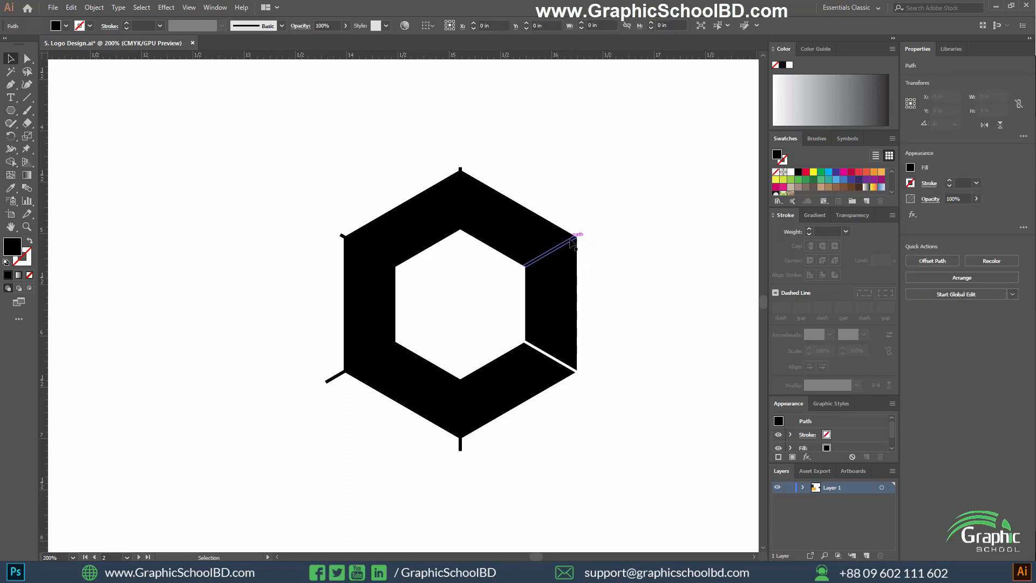
{"action": "key", "text": "Delete"}
Delete the protruding line ends and dividing strips at the ring's top and upper-left corners.
{"action": "left_click", "coordinate": [459, 171]}
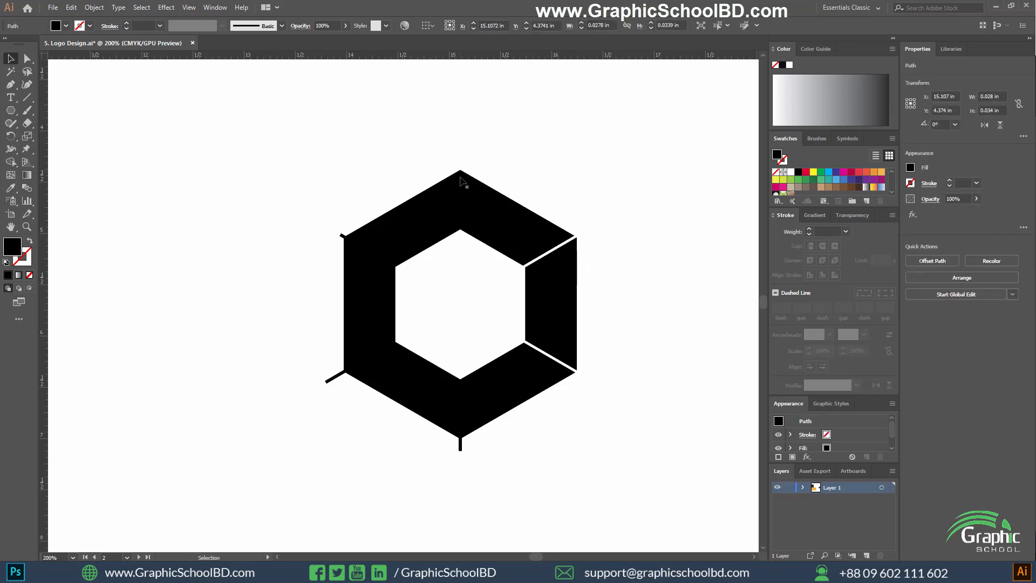
{"action": "key", "text": "Delete"}
{"action": "left_click", "coordinate": [342, 235]}
{"action": "key", "text": "Delete"}
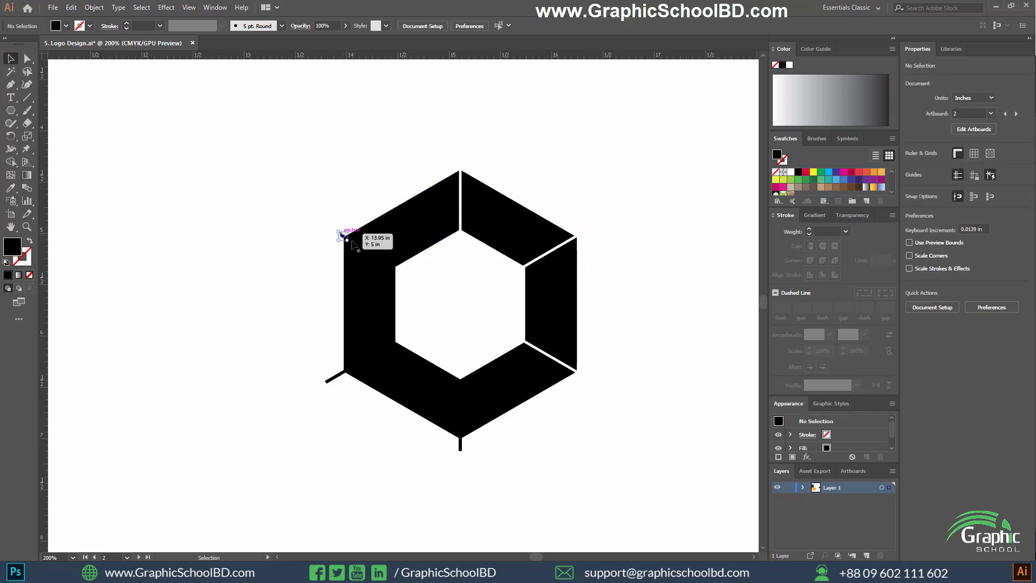
{"action": "left_click", "coordinate": [365, 248]}
{"action": "key", "text": "Delete"}
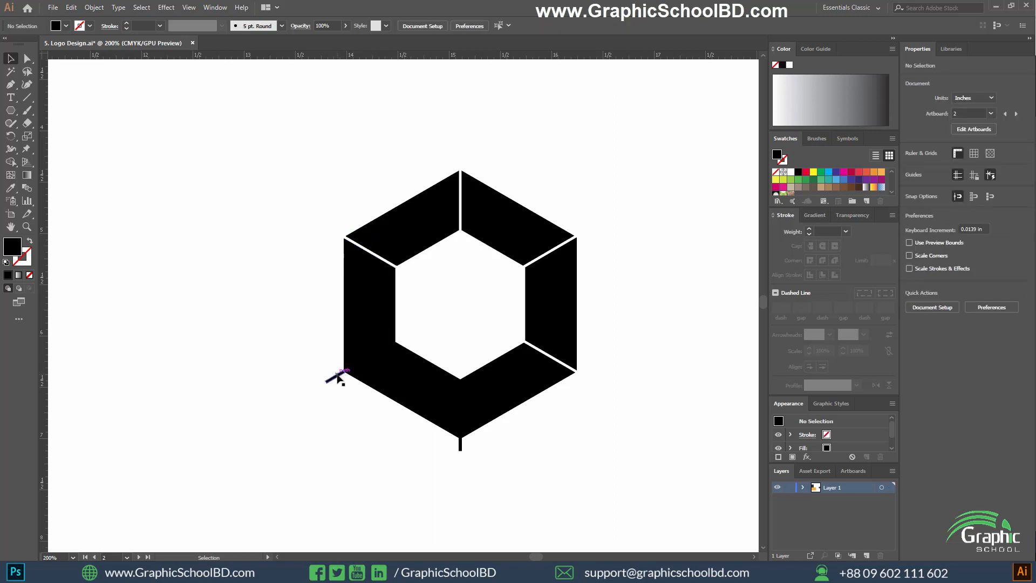
Delete the protruding line ends and dividing strips at the ring's lower-left and bottom corners.
{"action": "left_click", "coordinate": [336, 376]}
{"action": "key", "text": "Delete"}
{"action": "left_click", "coordinate": [375, 360]}
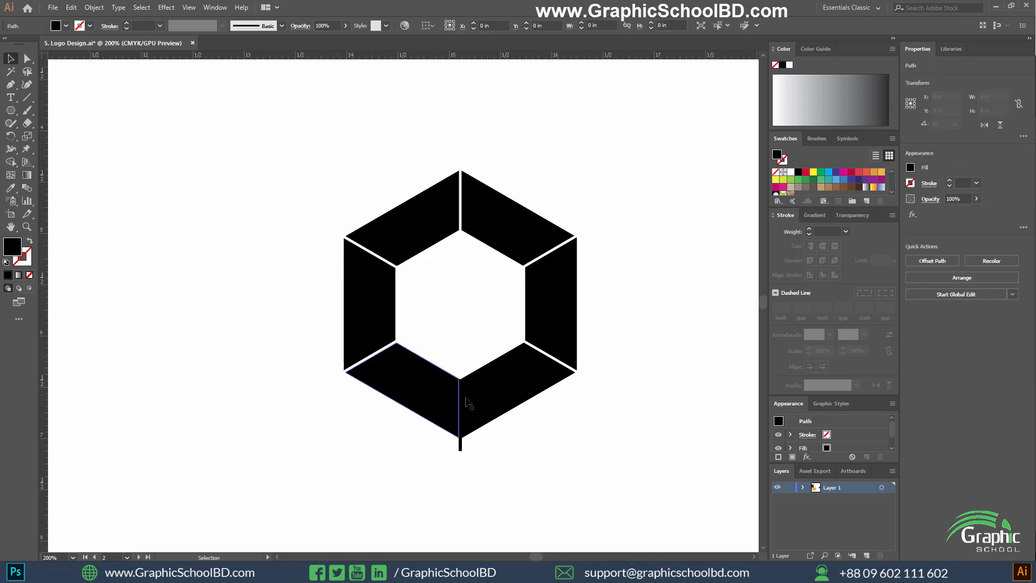
{"action": "key", "text": "Delete"}
{"action": "left_click", "coordinate": [461, 396]}
{"action": "key", "text": "Delete"}
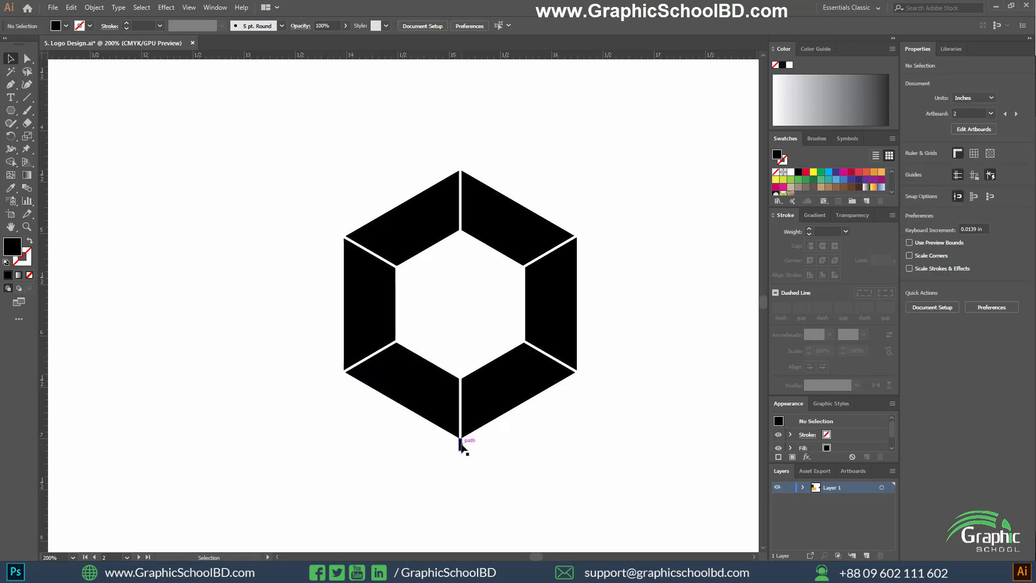
{"action": "left_click", "coordinate": [461, 443]}
{"action": "key", "text": "Delete"}
{"action": "scroll", "coordinate": [549, 440], "scroll_direction": "down", "scroll_amount": 2}
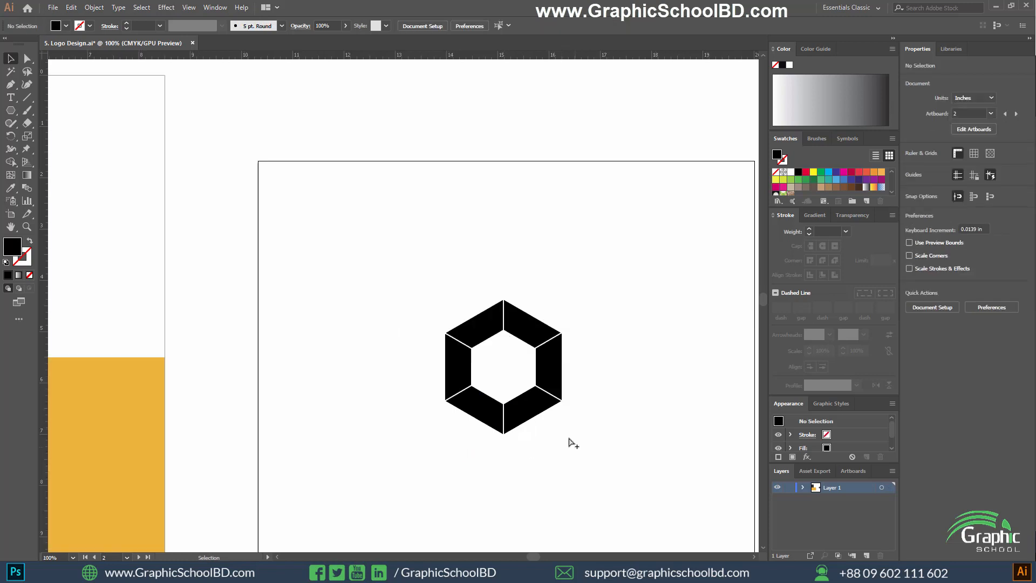
{"action": "scroll", "coordinate": [572, 442], "scroll_direction": "up", "scroll_amount": 2}
{"action": "left_click_drag", "start_coordinate": [619, 445], "coordinate": [300, 159]}
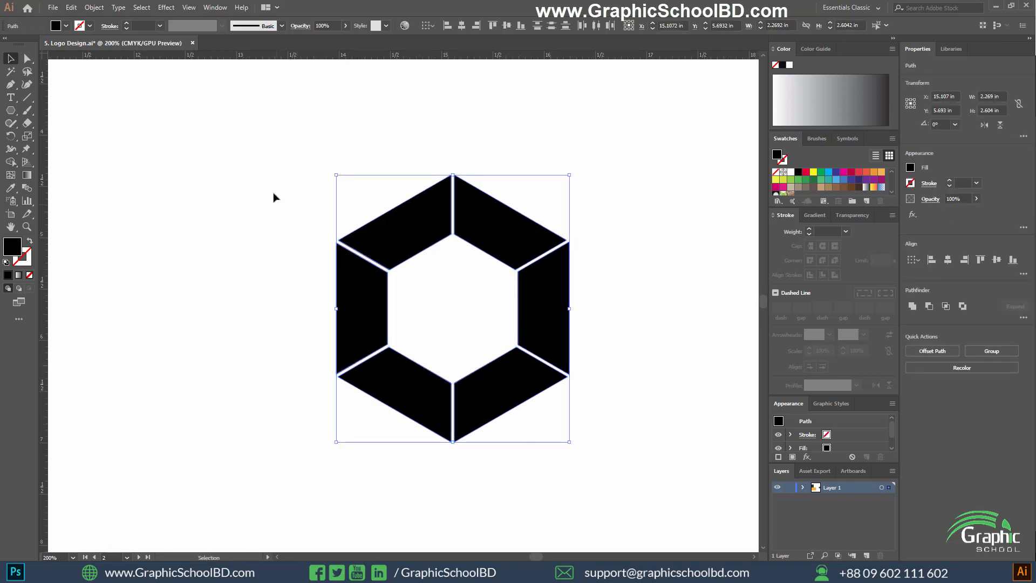
{"action": "left_click", "coordinate": [604, 448]}
{"action": "scroll", "coordinate": [599, 447], "scroll_direction": "up", "scroll_amount": 1}
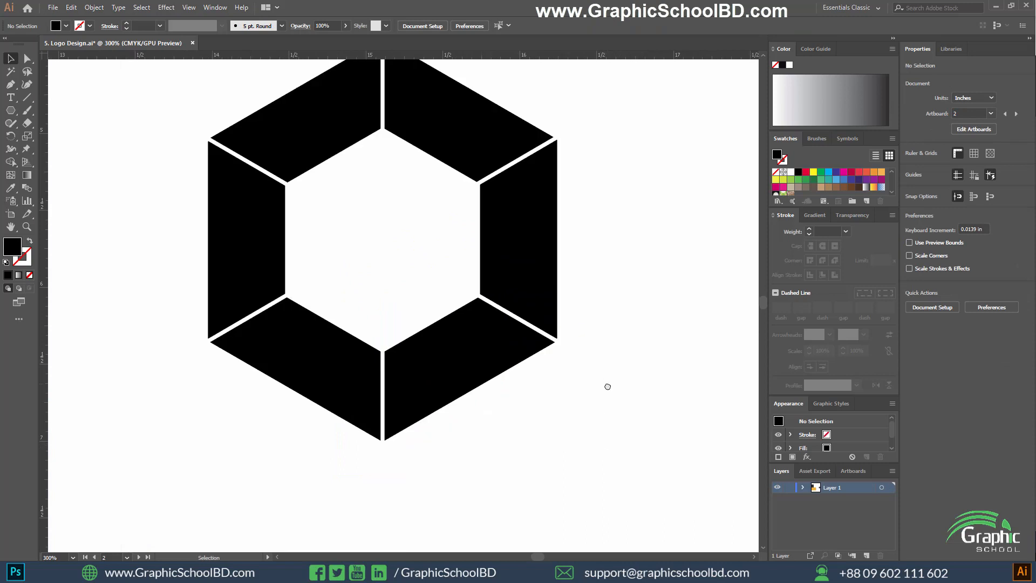
{"action": "scroll", "coordinate": [608, 437], "scroll_direction": "down", "scroll_amount": 1}
{"action": "scroll", "coordinate": [613, 432], "scroll_direction": "up", "scroll_amount": 1}
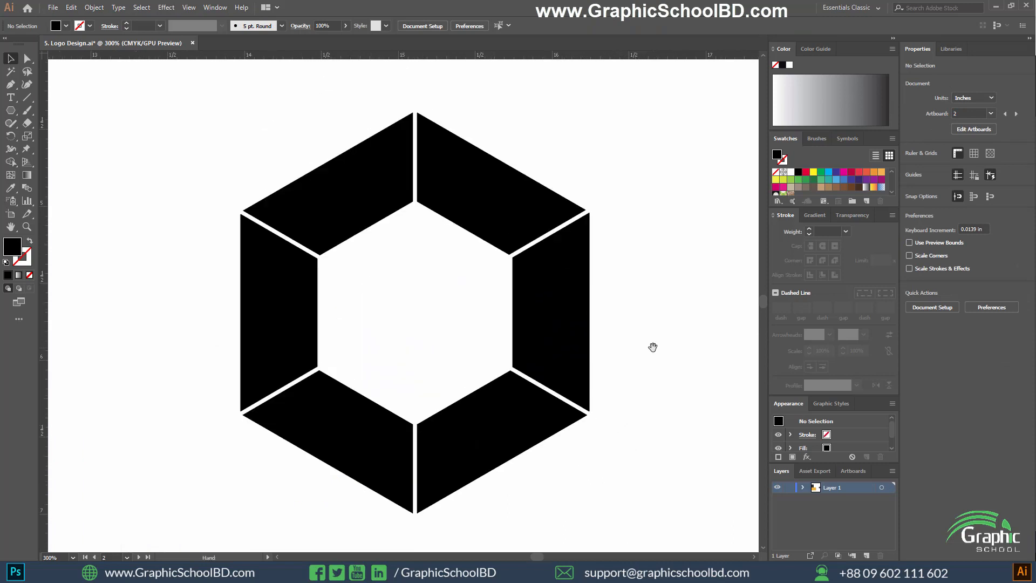
{"action": "left_click_drag", "start_coordinate": [663, 346], "coordinate": [676, 351]}
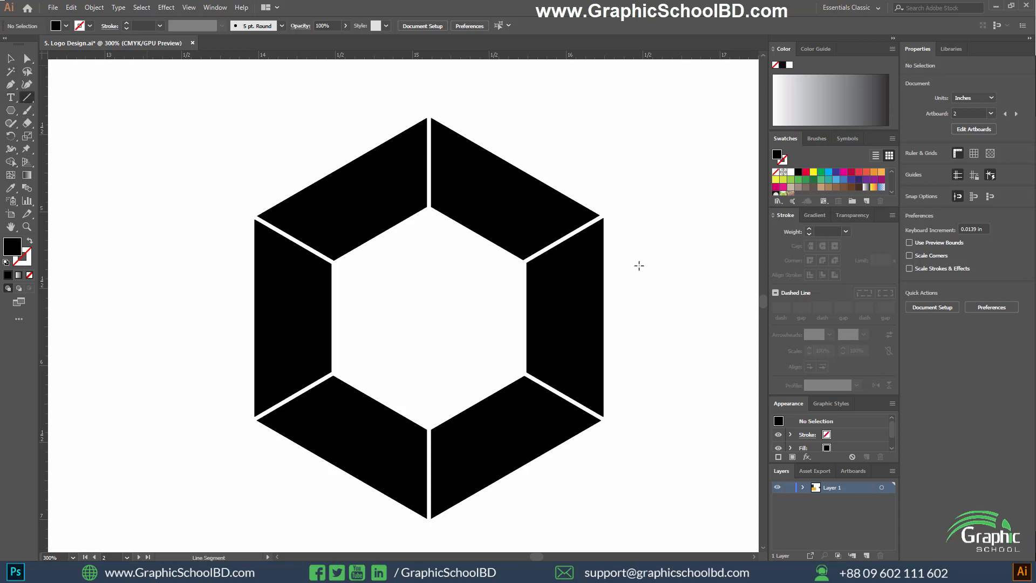
Draw a diagonal line along the upper-left segment's inner edge and rotate it to 210°, about 2.14 in wide and 1.23 in high.
{"action": "left_click_drag", "start_coordinate": [543, 134], "coordinate": [220, 332]}
{"action": "scroll", "coordinate": [499, 132], "scroll_direction": "up", "scroll_amount": 3}
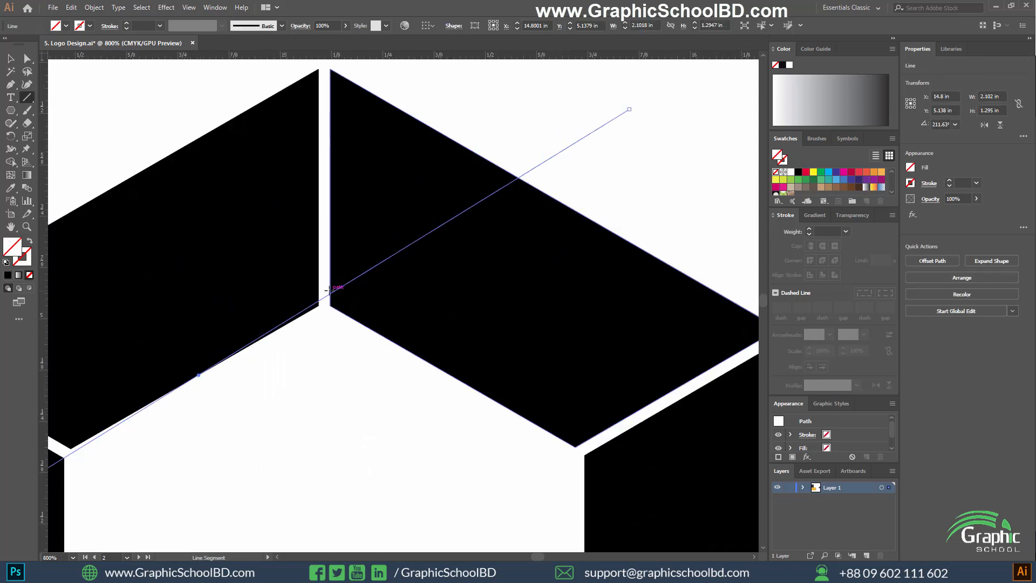
{"action": "key", "text": "v"}
{"action": "scroll", "coordinate": [286, 335], "scroll_direction": "up", "scroll_amount": 1}
{"action": "left_click_drag", "start_coordinate": [288, 340], "coordinate": [484, 360]}
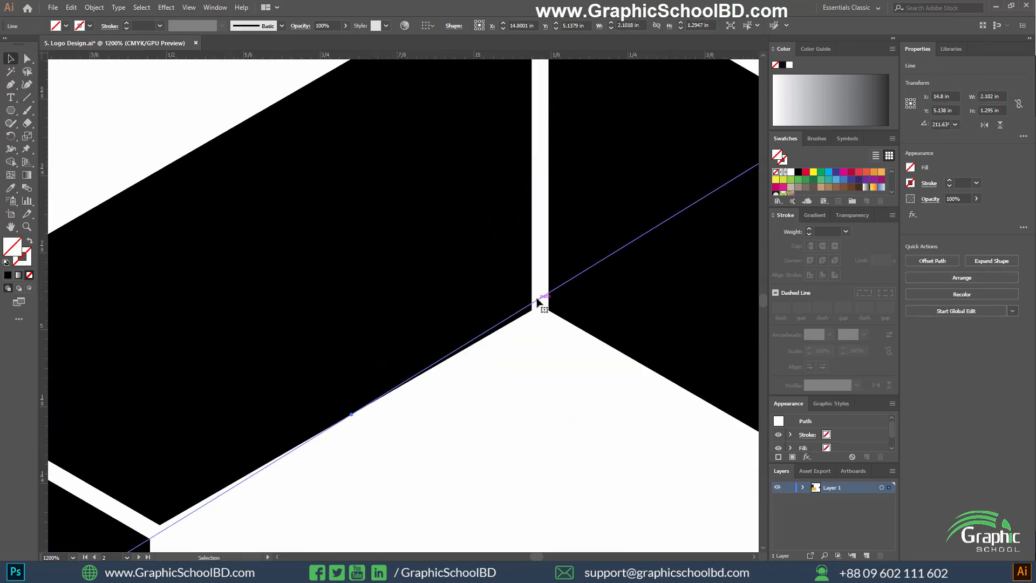
{"action": "scroll", "coordinate": [542, 378], "scroll_direction": "down", "scroll_amount": 2}
{"action": "left_click_drag", "start_coordinate": [539, 415], "coordinate": [545, 280]}
{"action": "left_click_drag", "start_coordinate": [160, 445], "coordinate": [160, 435]}
{"action": "scroll", "coordinate": [475, 284], "scroll_direction": "up", "scroll_amount": 2}
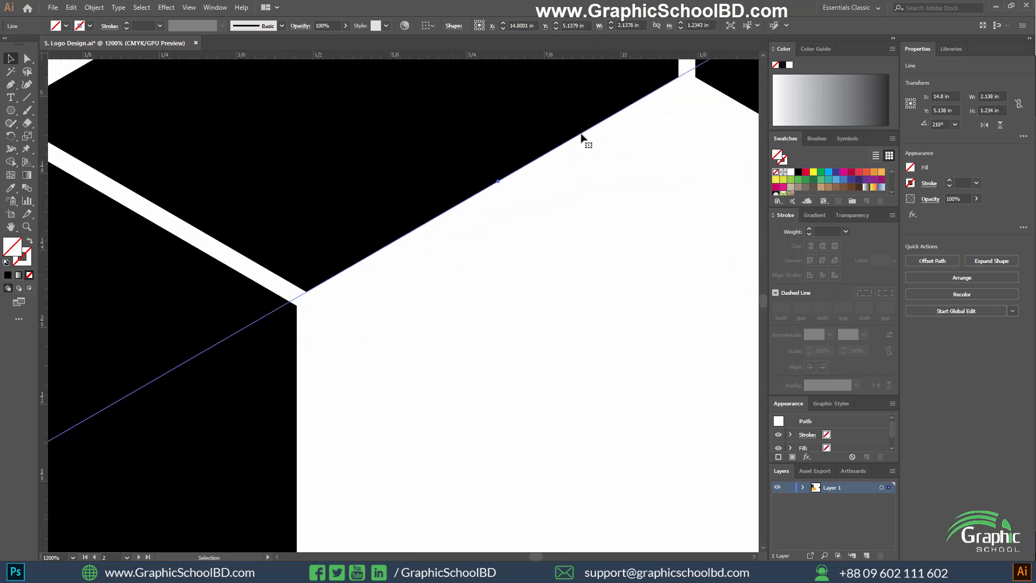
Shift the 210° line slightly down to about X 14.80 in, Y 5.15 in, towards the inner corners of the left and upper-right segments.
{"action": "left_click_drag", "start_coordinate": [581, 138], "coordinate": [462, 363]}
{"action": "scroll", "coordinate": [487, 312], "scroll_direction": "up", "scroll_amount": 2}
{"action": "scroll", "coordinate": [527, 268], "scroll_direction": "up", "scroll_amount": 2}
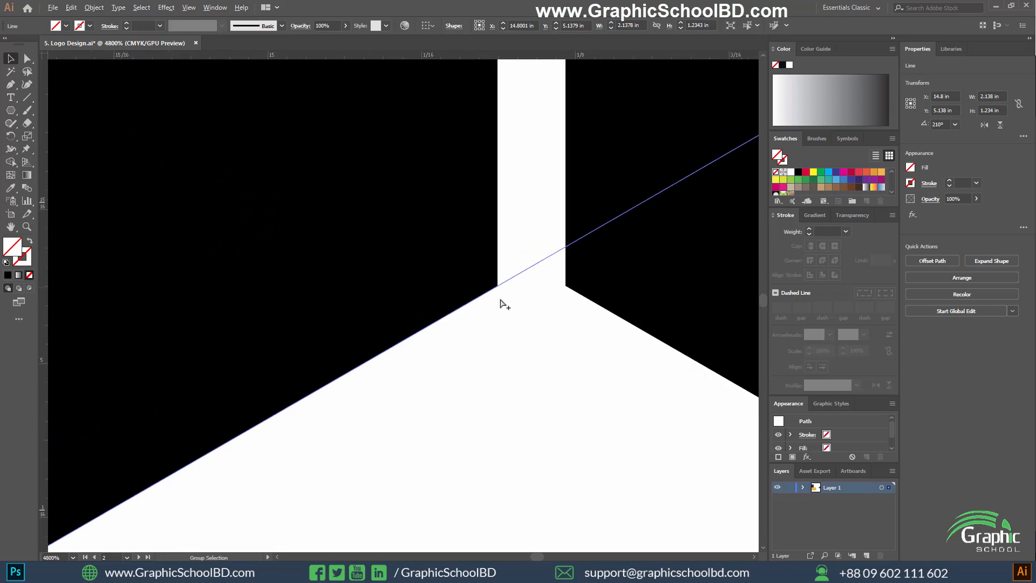
{"action": "scroll", "coordinate": [494, 304], "scroll_direction": "down", "scroll_amount": 3}
{"action": "scroll", "coordinate": [513, 324], "scroll_direction": "up", "scroll_amount": 1}
{"action": "scroll", "coordinate": [434, 340], "scroll_direction": "up", "scroll_amount": 2}
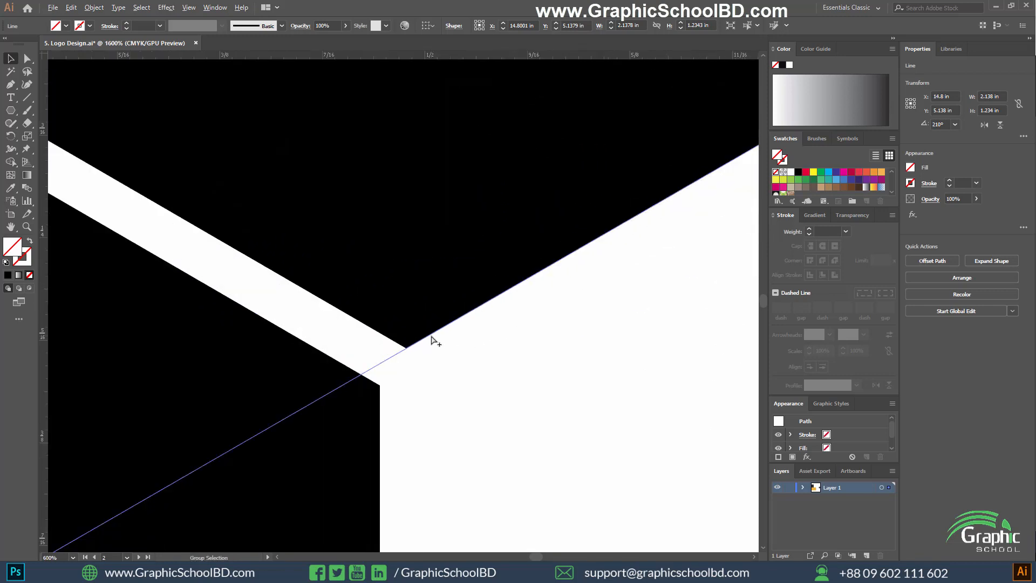
{"action": "scroll", "coordinate": [436, 340], "scroll_direction": "down", "scroll_amount": 3}
{"action": "scroll", "coordinate": [446, 342], "scroll_direction": "up", "scroll_amount": 3}
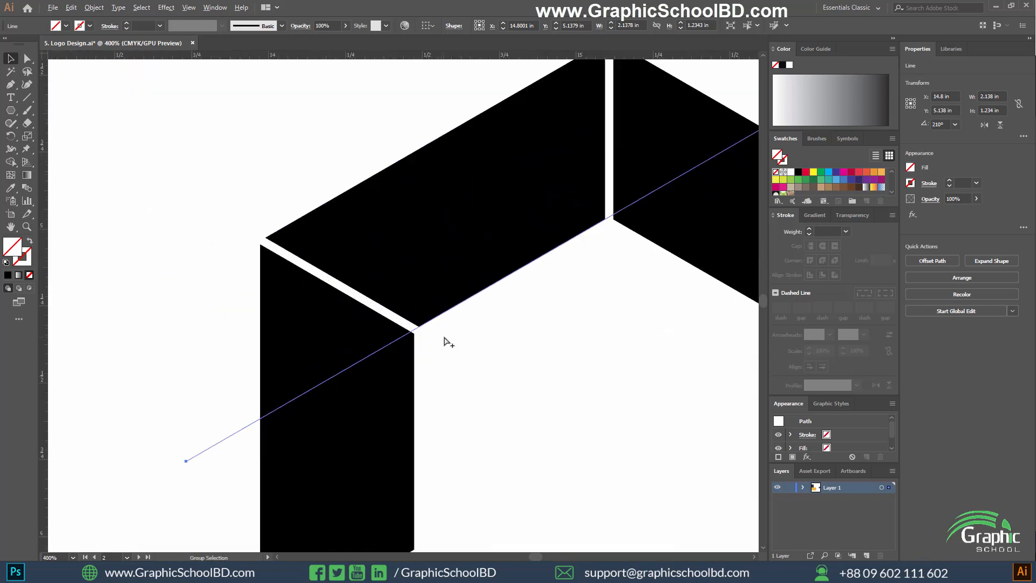
{"action": "scroll", "coordinate": [381, 312], "scroll_direction": "up", "scroll_amount": 1}
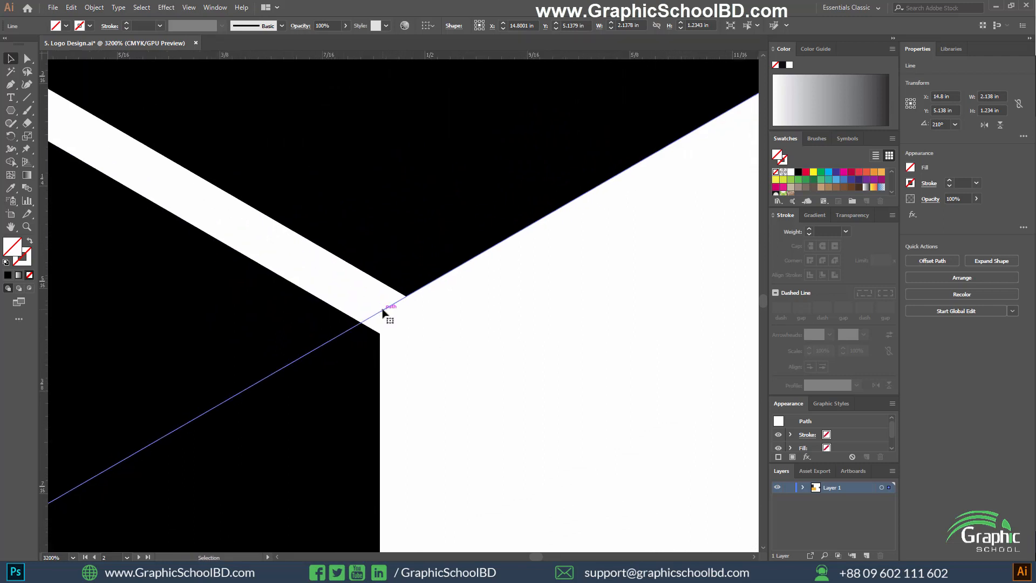
{"action": "left_click_drag", "start_coordinate": [382, 312], "coordinate": [386, 333]}
{"action": "scroll", "coordinate": [386, 334], "scroll_direction": "down", "scroll_amount": 4}
{"action": "scroll", "coordinate": [451, 289], "scroll_direction": "up", "scroll_amount": 4}
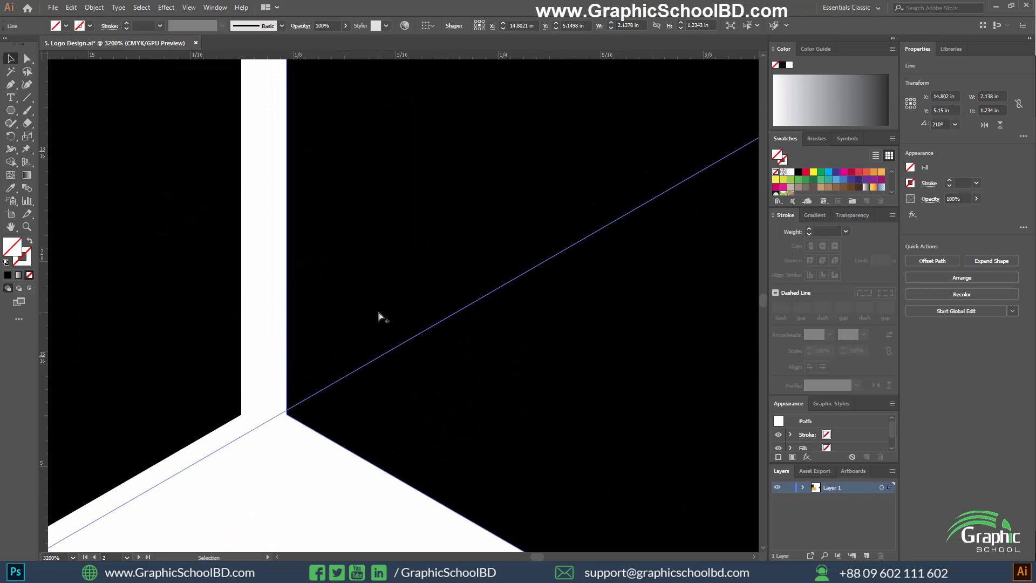
Draw a near-vertical line along the left segment's inner edge, about 2.35 in high and extending past the ring's adjoining segments.
{"action": "scroll", "coordinate": [381, 317], "scroll_direction": "down", "scroll_amount": 4}
{"action": "scroll", "coordinate": [425, 351], "scroll_direction": "up", "scroll_amount": 4}
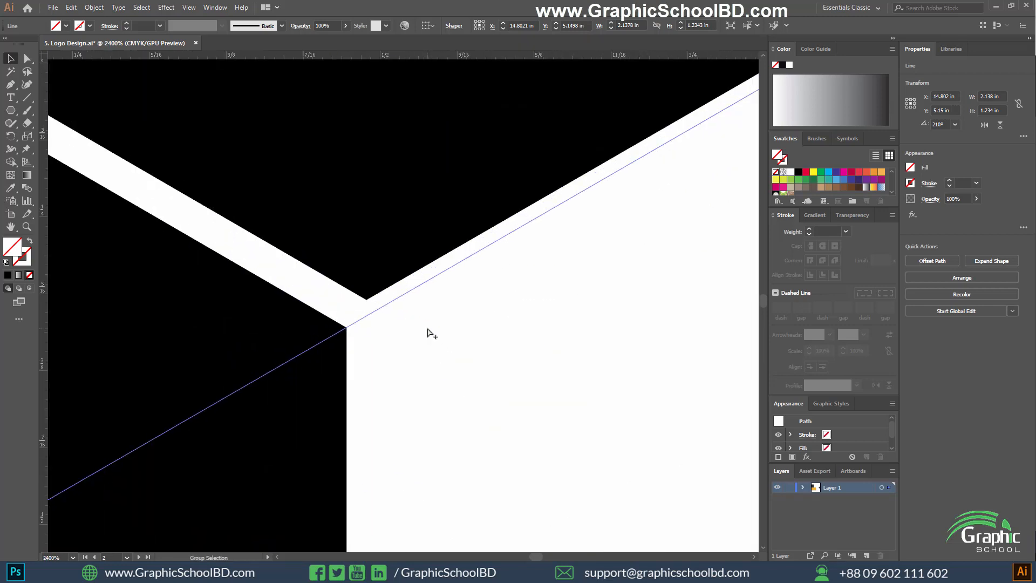
{"action": "scroll", "coordinate": [428, 329], "scroll_direction": "down", "scroll_amount": 3}
{"action": "left_click_drag", "start_coordinate": [467, 281], "coordinate": [444, 204]}
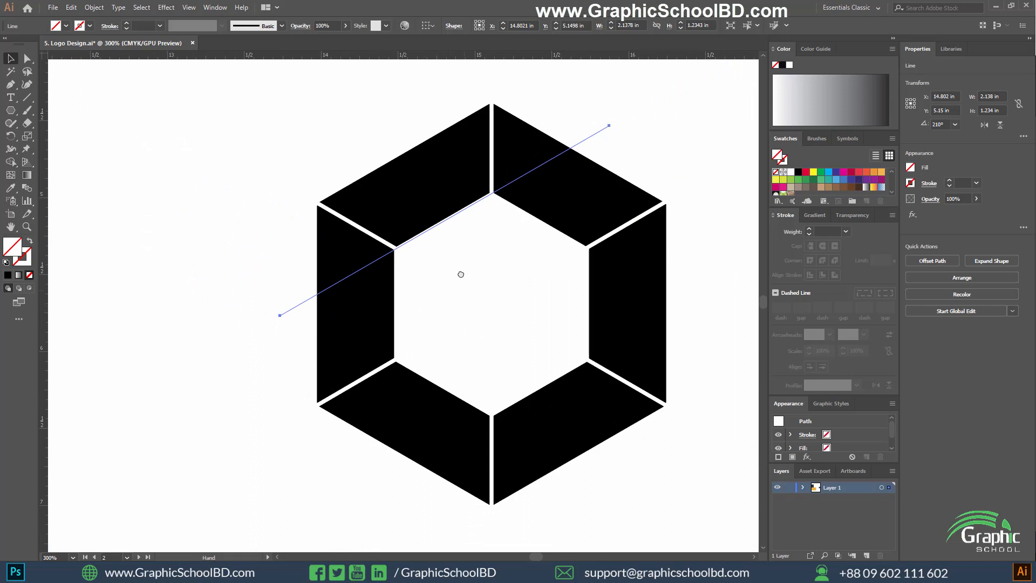
{"action": "left_click_drag", "start_coordinate": [460, 274], "coordinate": [454, 255]}
{"action": "left_click_drag", "start_coordinate": [224, 163], "coordinate": [238, 175]}
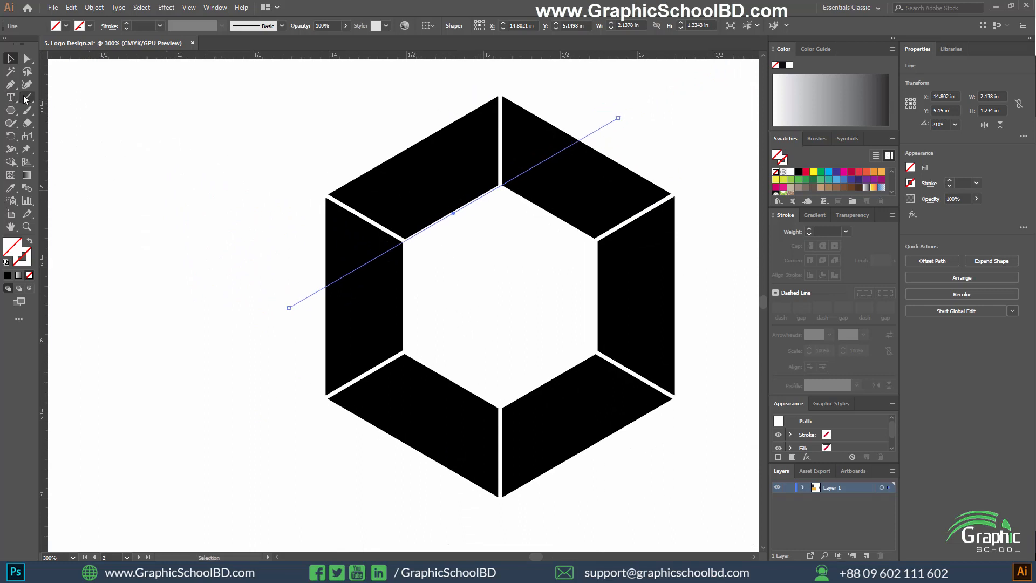
{"action": "left_click", "coordinate": [24, 98]}
{"action": "left_click_drag", "start_coordinate": [394, 109], "coordinate": [406, 468]}
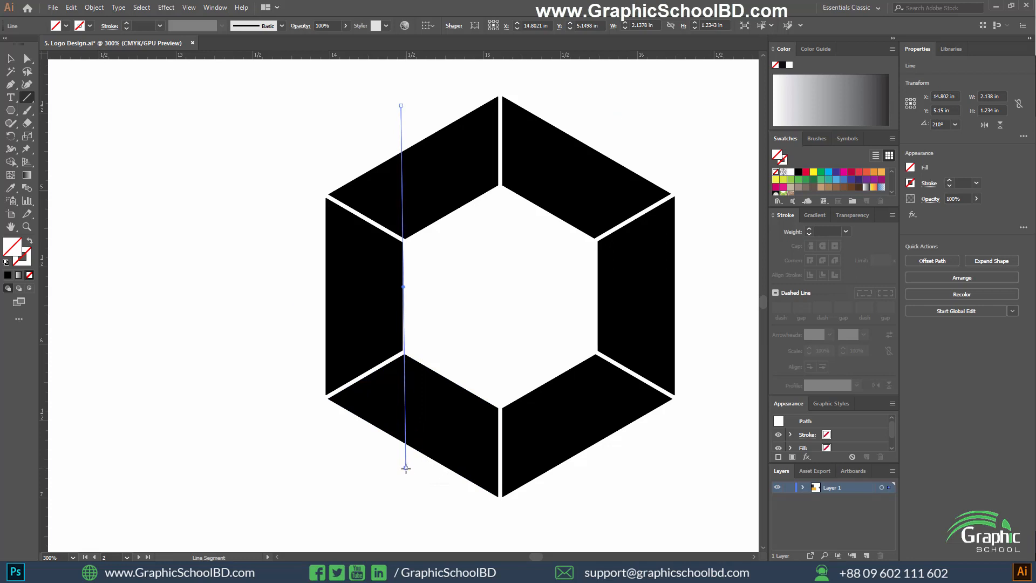
Shift the upper end of the near-vertical line slightly right to align it with the left segment's inner corners.
{"action": "scroll", "coordinate": [375, 271], "scroll_direction": "up", "scroll_amount": 3}
{"action": "key", "text": "a"}
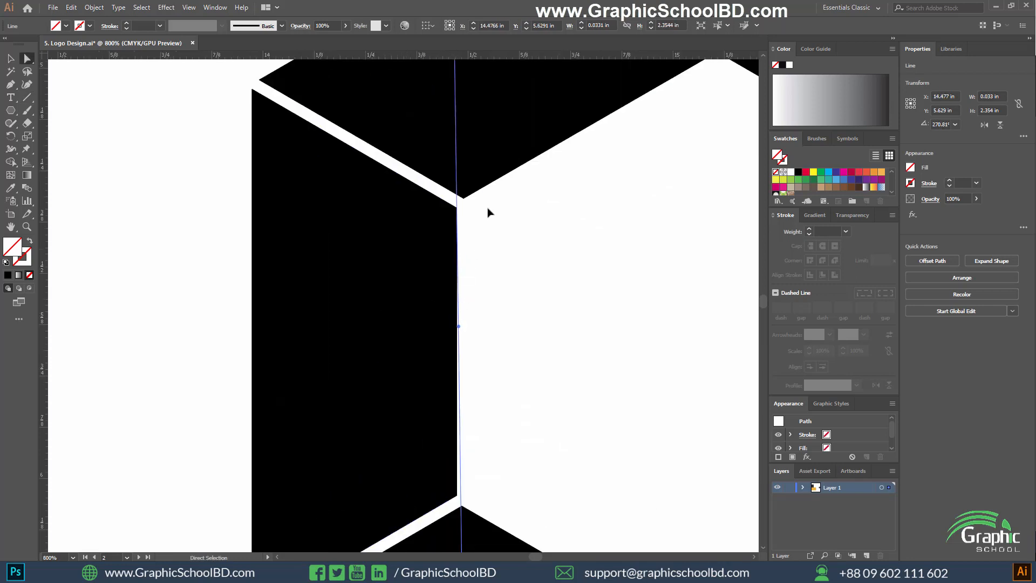
{"action": "scroll", "coordinate": [469, 138], "scroll_direction": "down", "scroll_amount": 2}
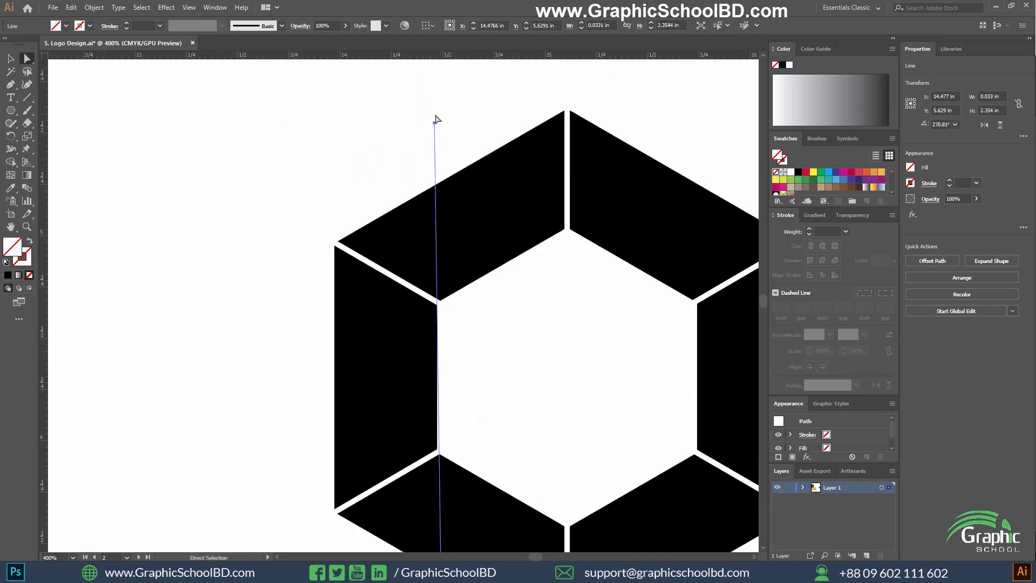
{"action": "scroll", "coordinate": [440, 125], "scroll_direction": "up", "scroll_amount": 2}
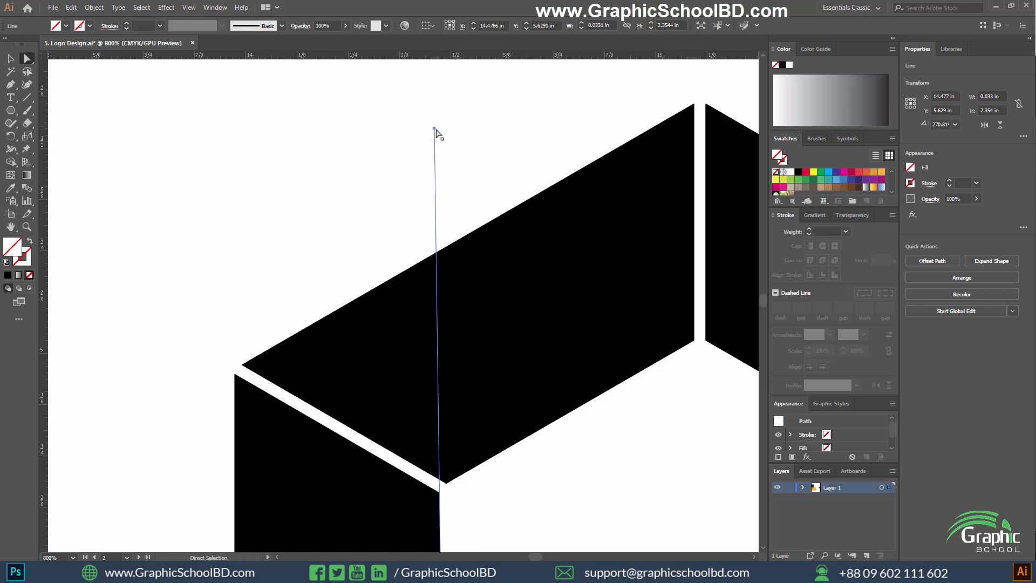
{"action": "left_click_drag", "start_coordinate": [366, 125], "coordinate": [347, 68]}
{"action": "key", "text": "v"}
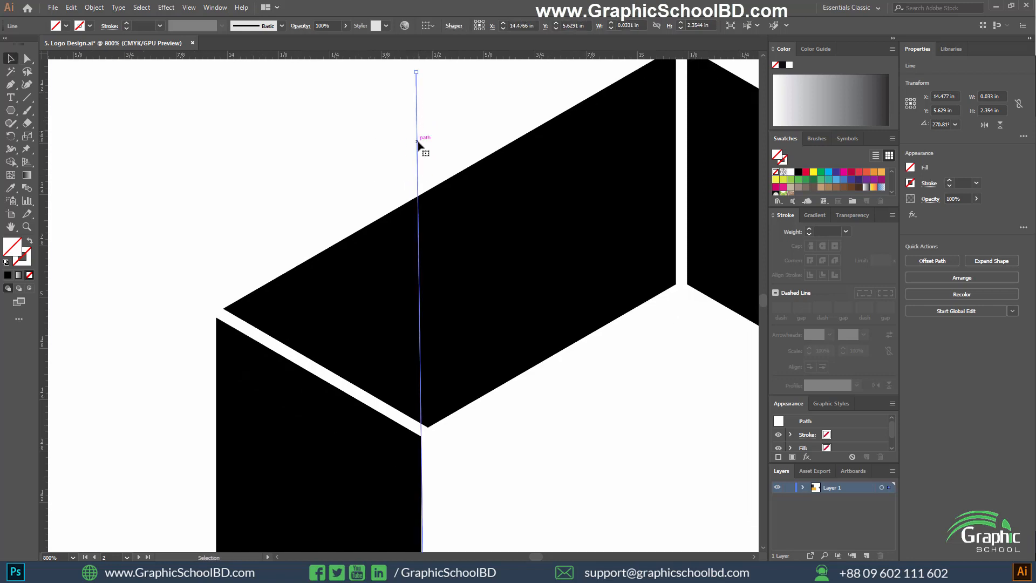
{"action": "left_click_drag", "start_coordinate": [420, 70], "coordinate": [424, 69]}
Select the ring segments with the diagonal and vertical lines and examine how the lines meet the inner corners.
{"action": "scroll", "coordinate": [478, 338], "scroll_direction": "down", "scroll_amount": 5}
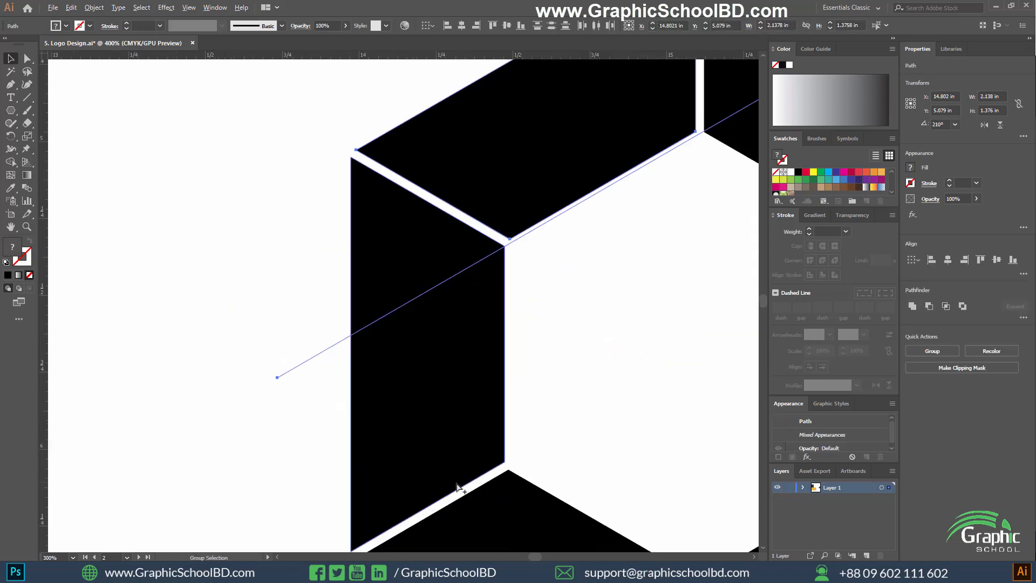
{"action": "left_click_drag", "start_coordinate": [517, 431], "coordinate": [437, 289]}
{"action": "scroll", "coordinate": [466, 319], "scroll_direction": "down", "scroll_amount": 3}
{"action": "left_click", "coordinate": [354, 444]}
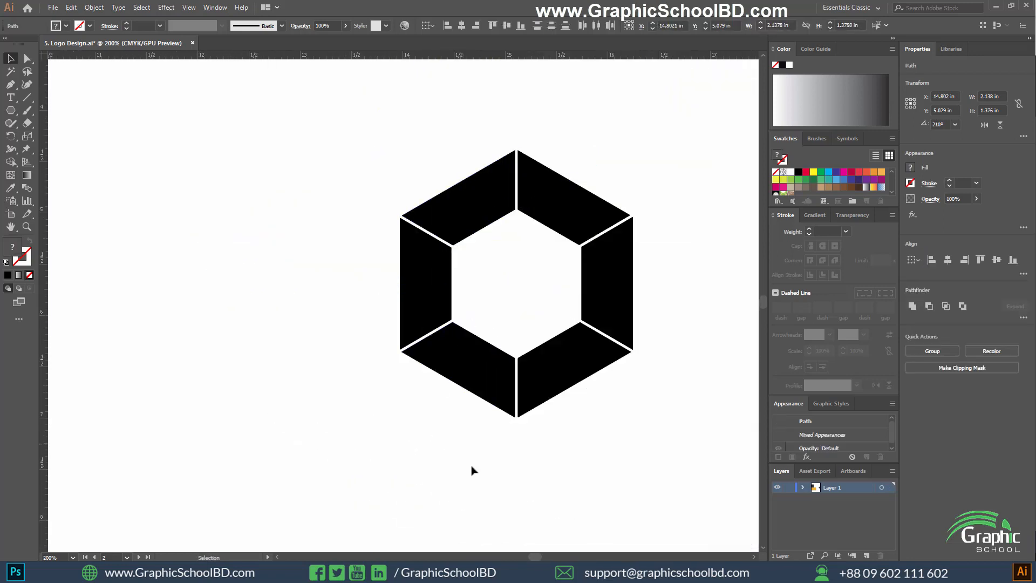
{"action": "left_click_drag", "start_coordinate": [335, 394], "coordinate": [480, 474]}
{"action": "left_click", "coordinate": [464, 478]}
{"action": "scroll", "coordinate": [450, 449], "scroll_direction": "up", "scroll_amount": 2}
{"action": "scroll", "coordinate": [414, 446], "scroll_direction": "down", "scroll_amount": 2}
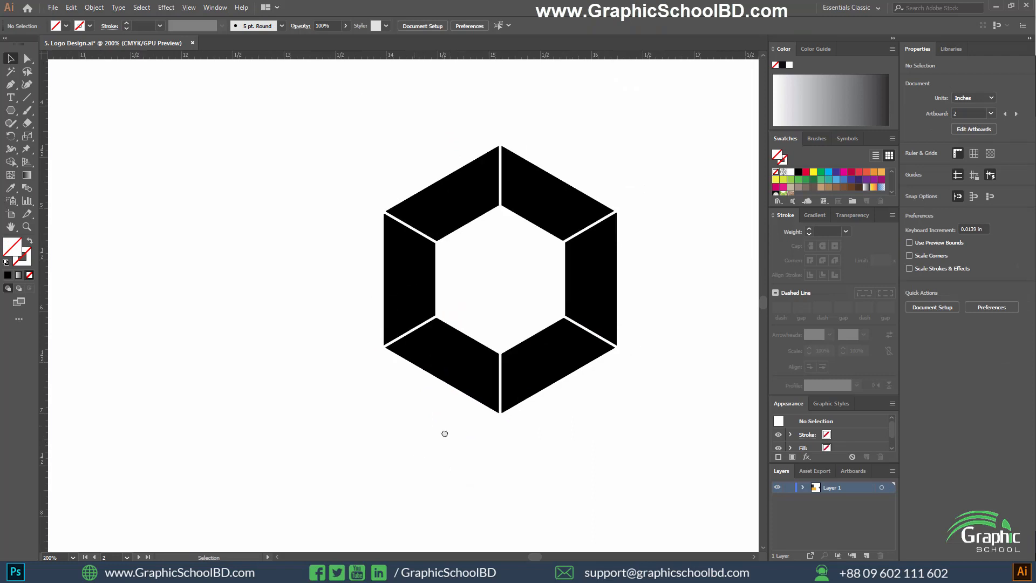
{"action": "left_click_drag", "start_coordinate": [444, 433], "coordinate": [414, 446]}
{"action": "left_click_drag", "start_coordinate": [263, 98], "coordinate": [470, 331]}
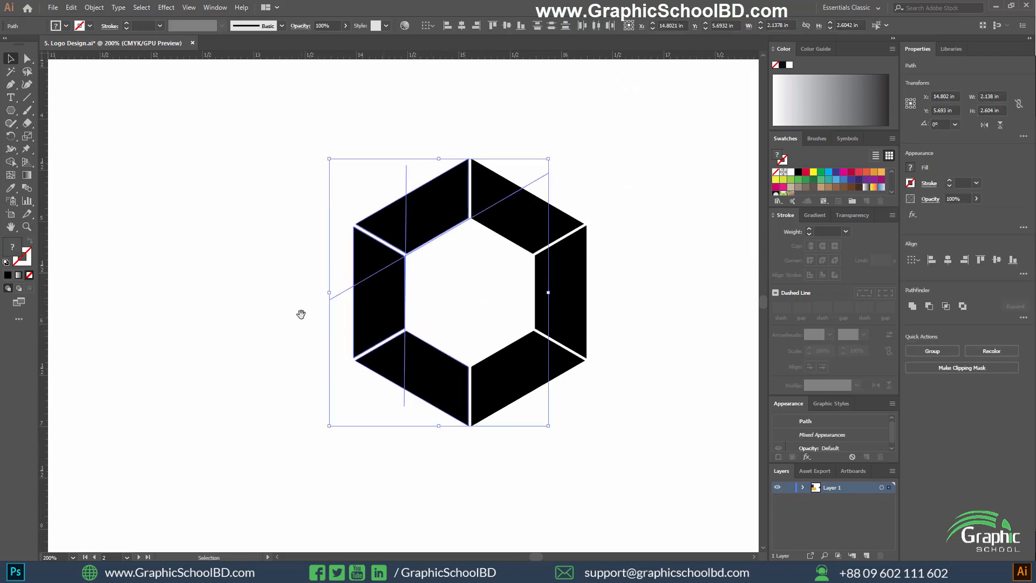
{"action": "left_click_drag", "start_coordinate": [301, 313], "coordinate": [285, 317]}
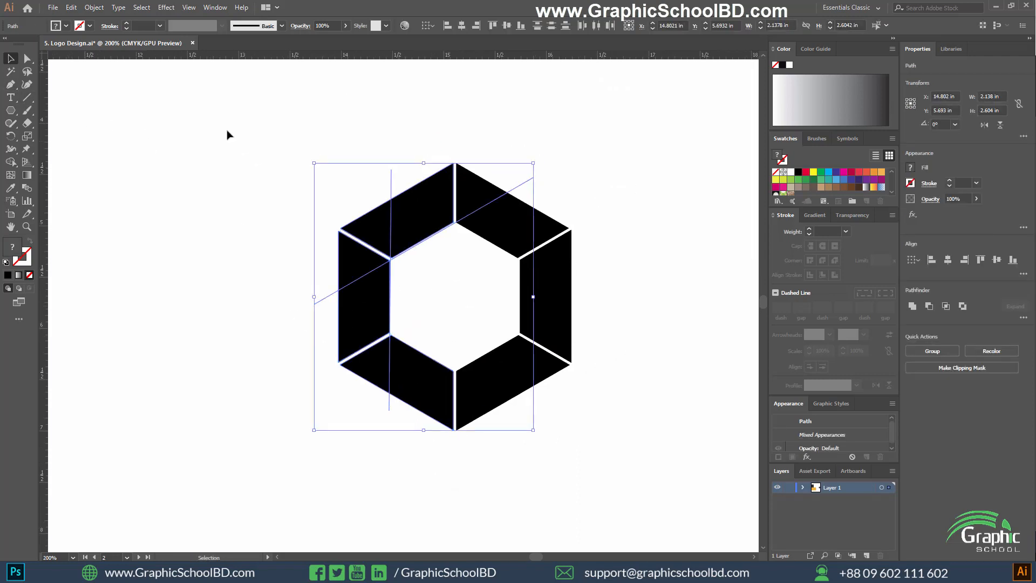
{"action": "left_click_drag", "start_coordinate": [191, 119], "coordinate": [416, 330]}
{"action": "left_click_drag", "start_coordinate": [165, 139], "coordinate": [647, 474]}
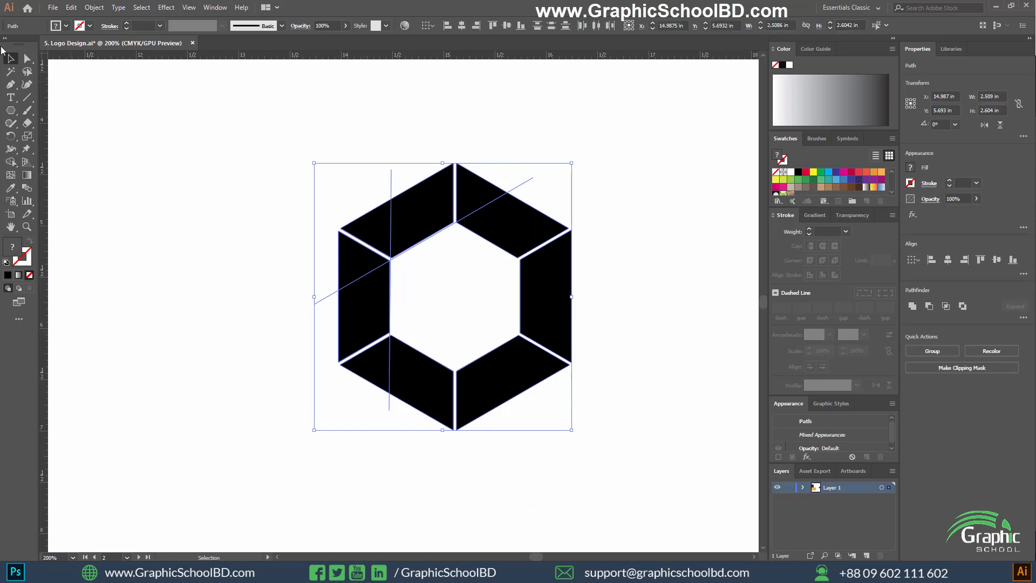
Draw a diagonal line along the lower-left segment's inner edge, about 2.17 in wide and 1.21 in high.
{"action": "left_click", "coordinate": [28, 98]}
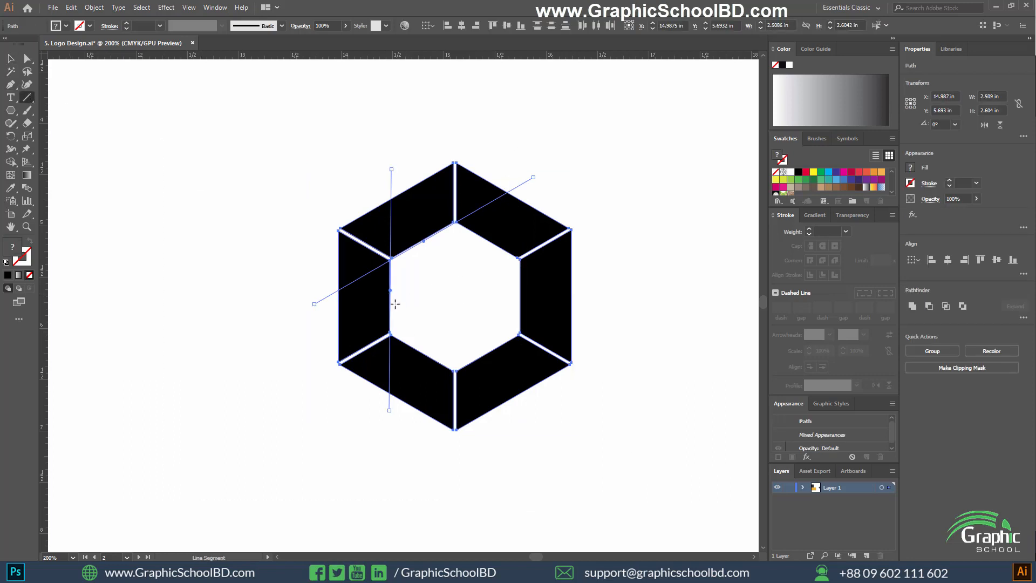
{"action": "scroll", "coordinate": [457, 342], "scroll_direction": "up", "scroll_amount": 1}
{"action": "left_click_drag", "start_coordinate": [260, 248], "coordinate": [585, 457]}
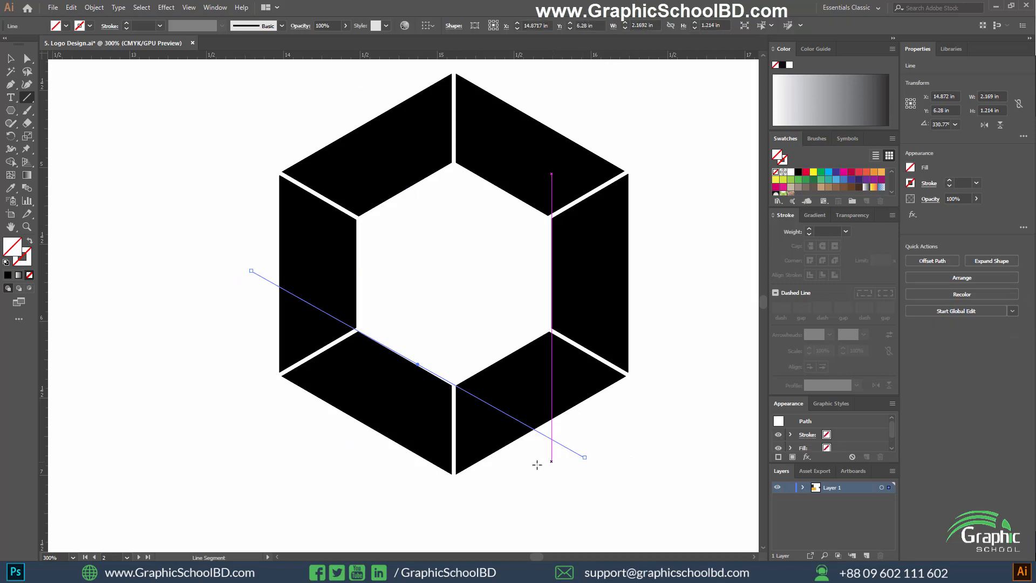
{"action": "key", "text": "v"}
{"action": "left_click_drag", "start_coordinate": [131, 221], "coordinate": [431, 394]}
{"action": "scroll", "coordinate": [320, 307], "scroll_direction": "up", "scroll_amount": 1, "text": "alt"}
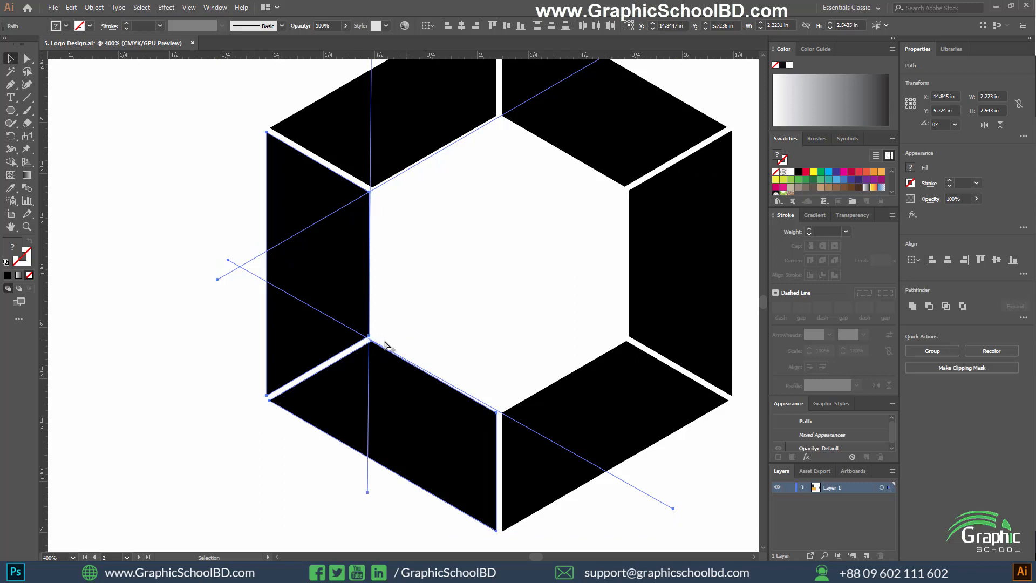
{"action": "scroll", "coordinate": [385, 344], "scroll_direction": "down", "scroll_amount": 3}
{"action": "scroll", "coordinate": [427, 341], "scroll_direction": "up", "scroll_amount": 2}
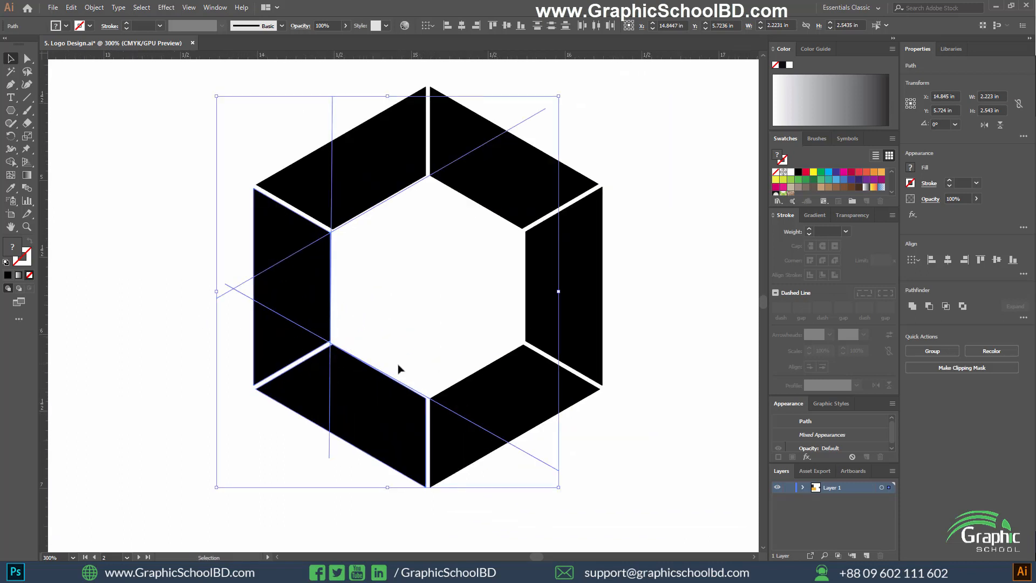
Undo the three lines drawn along the upper-left, left and lower-left segments' inner edges.
{"action": "key", "text": "ctrl+z"}
{"action": "key", "text": "ctrl+z"}
{"action": "key", "text": "ctrl+z"}
{"action": "key", "text": "ctrl+z"}
{"action": "left_click_drag", "start_coordinate": [214, 338], "coordinate": [333, 359]}
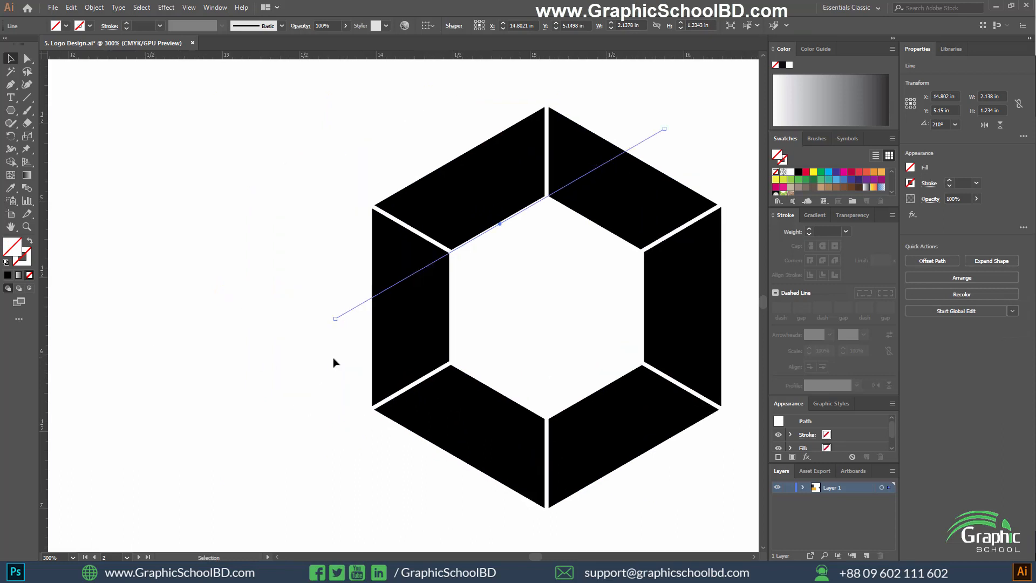
{"action": "key", "text": "ctrl+z"}
{"action": "key", "text": "ctrl+z"}
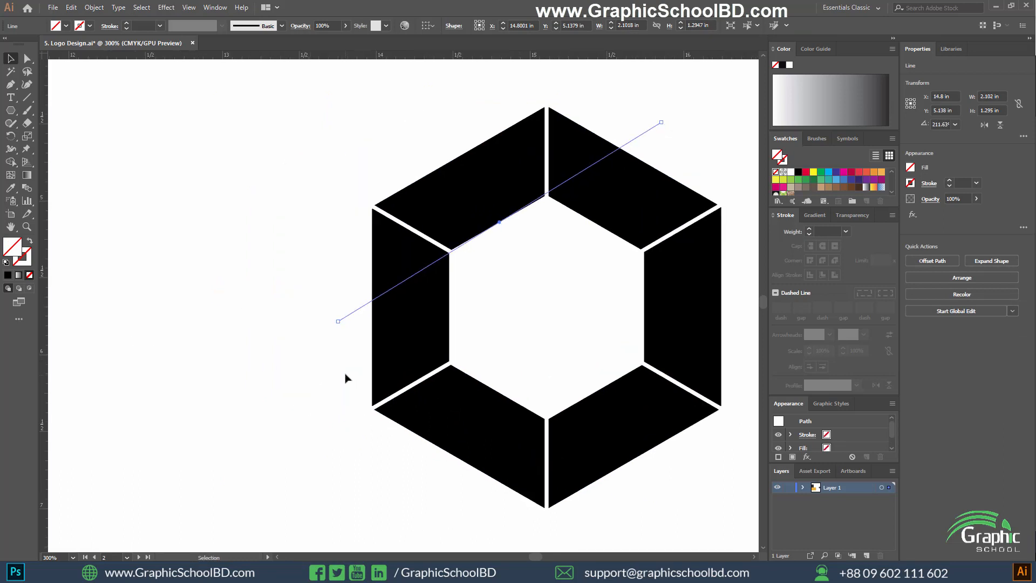
{"action": "key", "text": "ctrl+z"}
Draw a diagonal line from the left segment's upper inner corner to its outer edge, about 0.53 in wide and 0.37 in high.
{"action": "scroll", "coordinate": [426, 346], "scroll_direction": "up", "scroll_amount": 1}
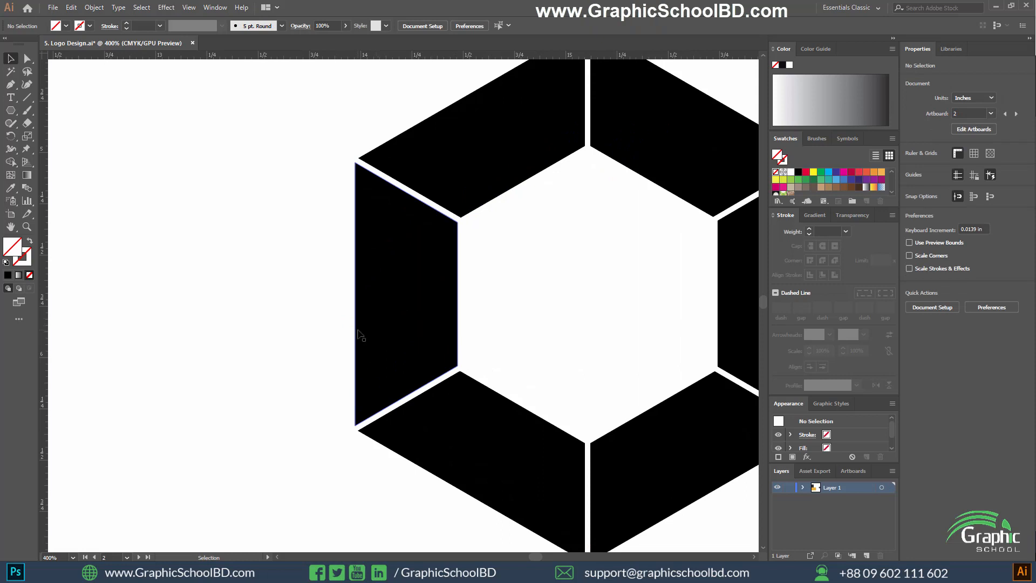
{"action": "scroll", "coordinate": [299, 330], "scroll_direction": "up", "scroll_amount": 1}
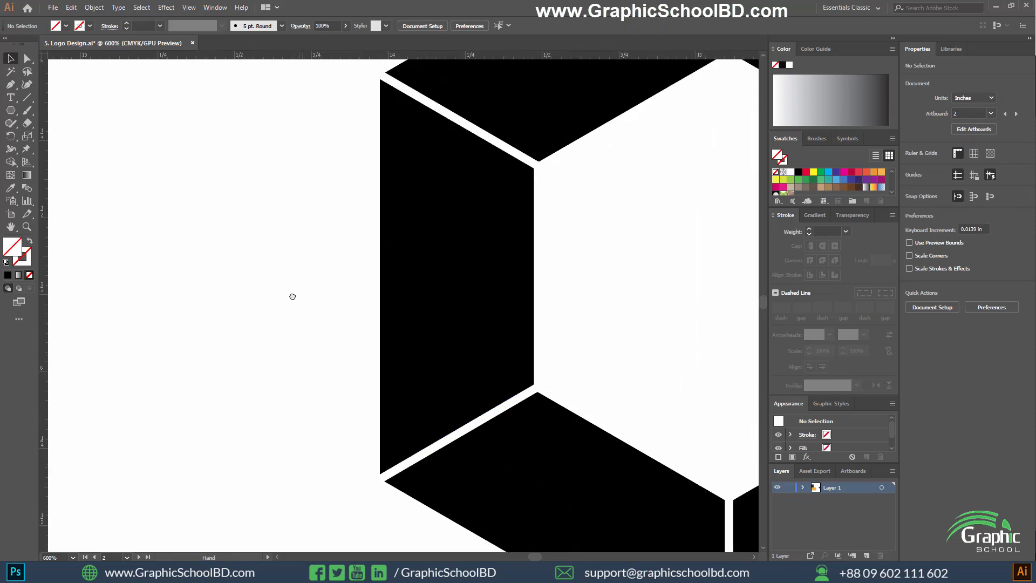
{"action": "scroll", "coordinate": [292, 297], "scroll_direction": "down", "scroll_amount": 3}
{"action": "scroll", "coordinate": [377, 335], "scroll_direction": "up", "scroll_amount": 1}
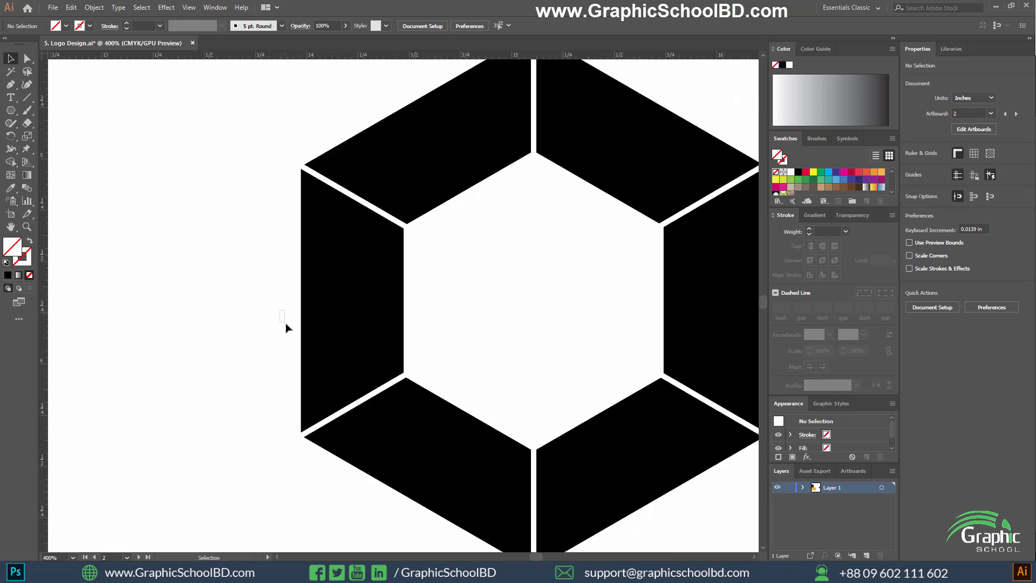
{"action": "scroll", "coordinate": [286, 327], "scroll_direction": "up", "scroll_amount": 1}
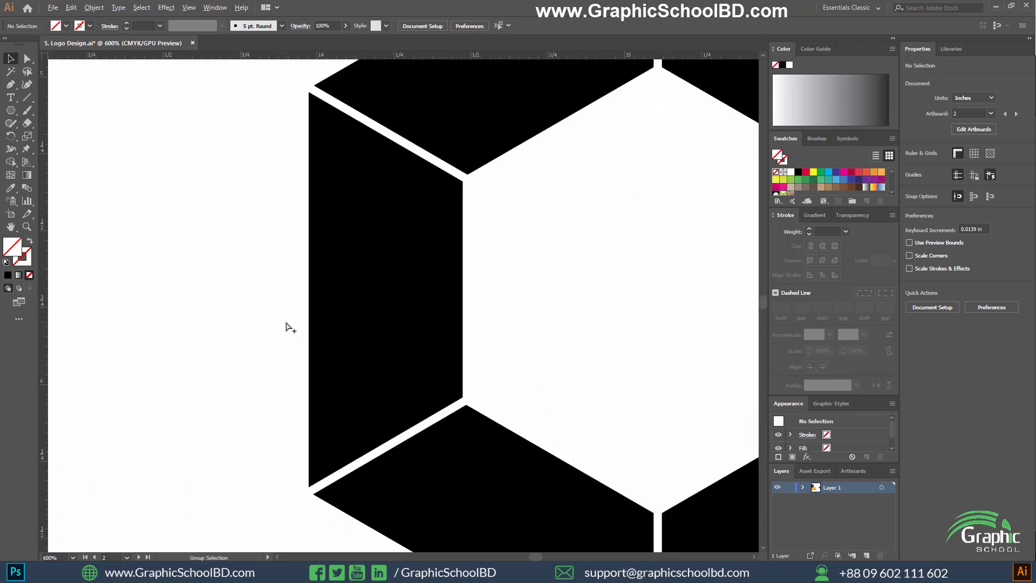
{"action": "left_click", "coordinate": [26, 98]}
{"action": "left_click_drag", "start_coordinate": [467, 186], "coordinate": [309, 296]}
Draw a second diagonal from the first line's outer end to the left segment's lower inner corner, about 0.55 in wide and 0.37 in high.
{"action": "scroll", "coordinate": [331, 323], "scroll_direction": "up", "scroll_amount": 2}
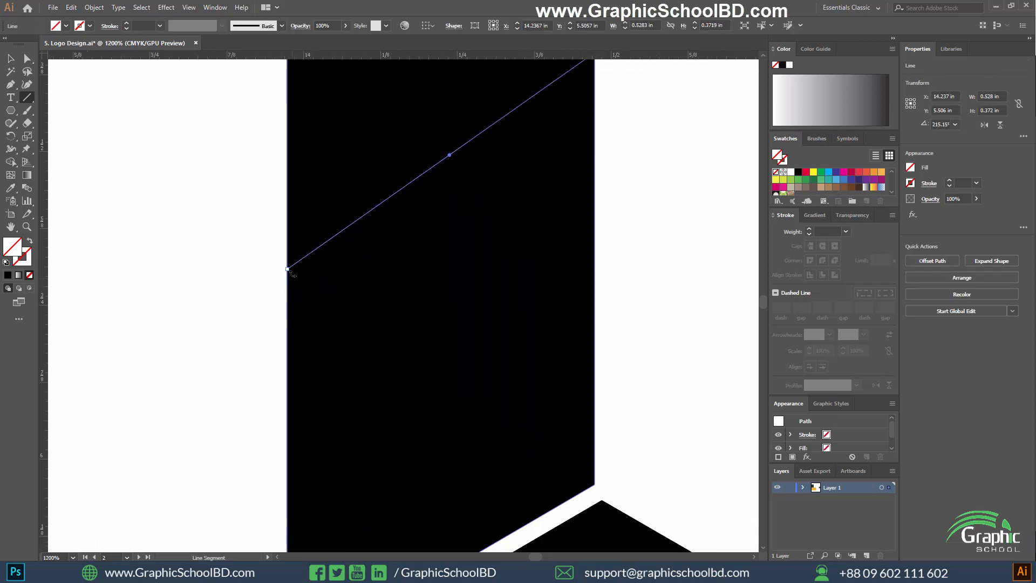
{"action": "left_click", "coordinate": [28, 95]}
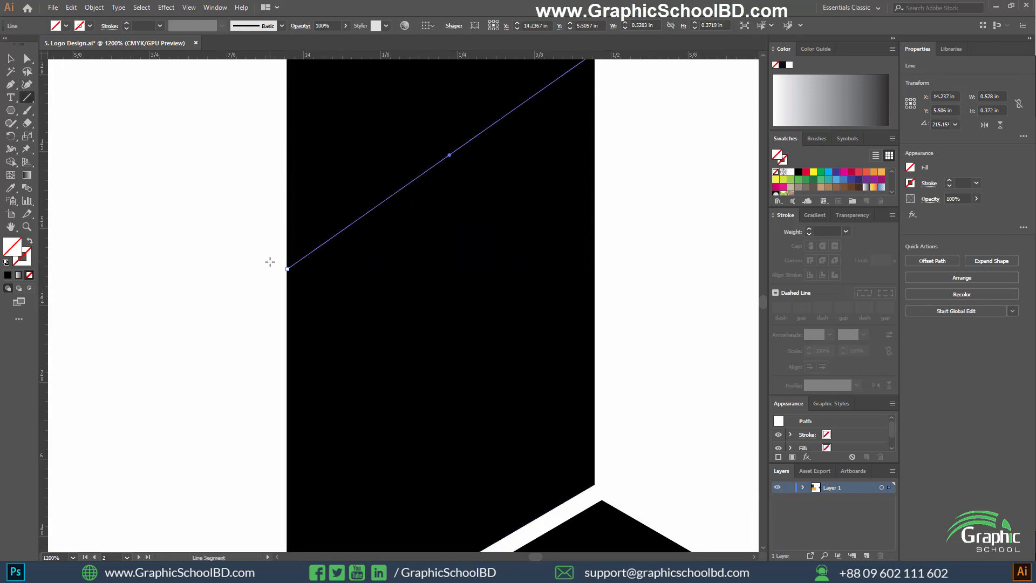
{"action": "left_click_drag", "start_coordinate": [270, 262], "coordinate": [606, 491]}
{"action": "scroll", "coordinate": [473, 424], "scroll_direction": "down", "scroll_amount": 5}
{"action": "scroll", "coordinate": [517, 416], "scroll_direction": "up", "scroll_amount": 1}
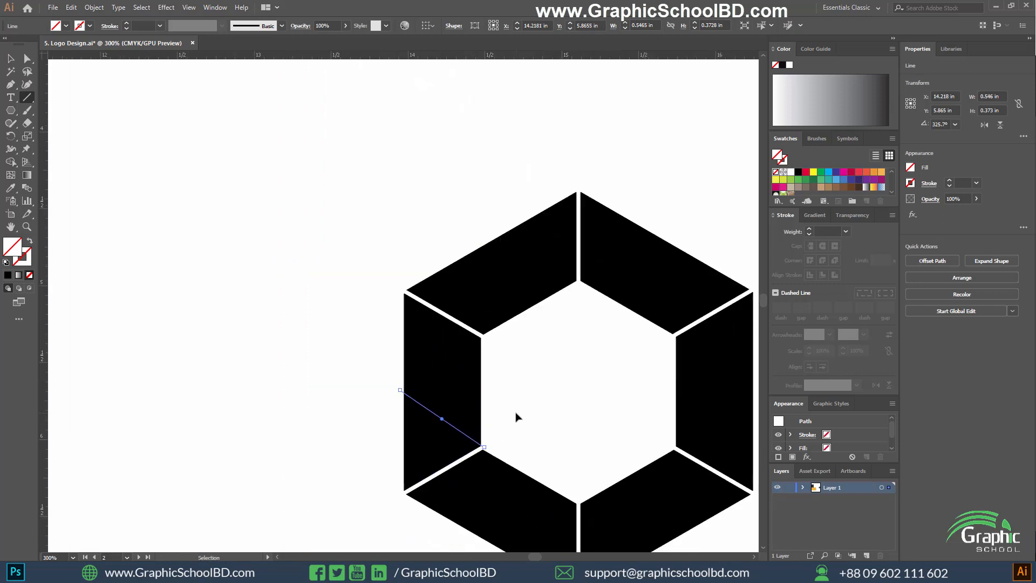
Select the left segment with both diagonals and examine the line ends at its inner corners and outer edge.
{"action": "key", "text": "v"}
{"action": "left_click_drag", "start_coordinate": [327, 348], "coordinate": [426, 410]}
{"action": "scroll", "coordinate": [458, 410], "scroll_direction": "up", "scroll_amount": 2}
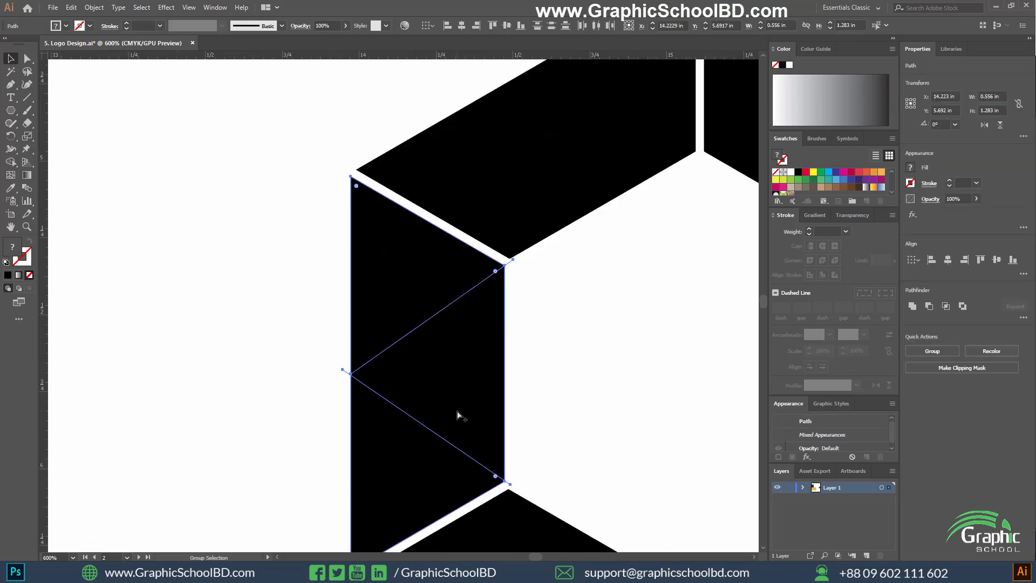
{"action": "scroll", "coordinate": [424, 393], "scroll_direction": "down", "scroll_amount": 2}
{"action": "scroll", "coordinate": [465, 356], "scroll_direction": "up", "scroll_amount": 4}
{"action": "scroll", "coordinate": [451, 264], "scroll_direction": "up", "scroll_amount": 3}
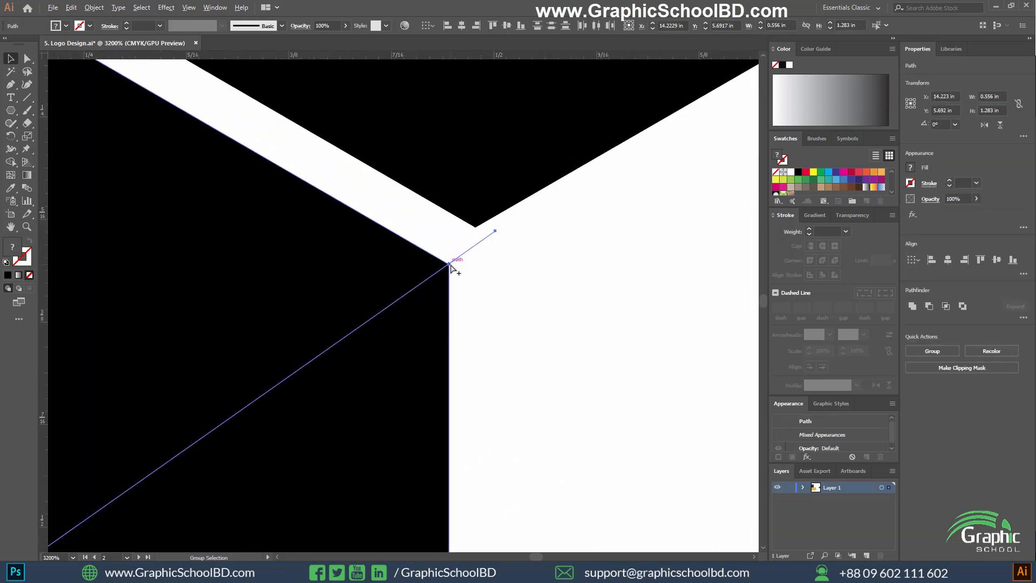
{"action": "scroll", "coordinate": [492, 297], "scroll_direction": "down", "scroll_amount": 5}
{"action": "scroll", "coordinate": [366, 386], "scroll_direction": "up", "scroll_amount": 4}
{"action": "scroll", "coordinate": [416, 417], "scroll_direction": "down", "scroll_amount": 4}
{"action": "scroll", "coordinate": [359, 435], "scroll_direction": "up", "scroll_amount": 4}
Extend the upper diagonal's outer anchor point slightly beyond the left segment's outer edge.
{"action": "key", "text": "a"}
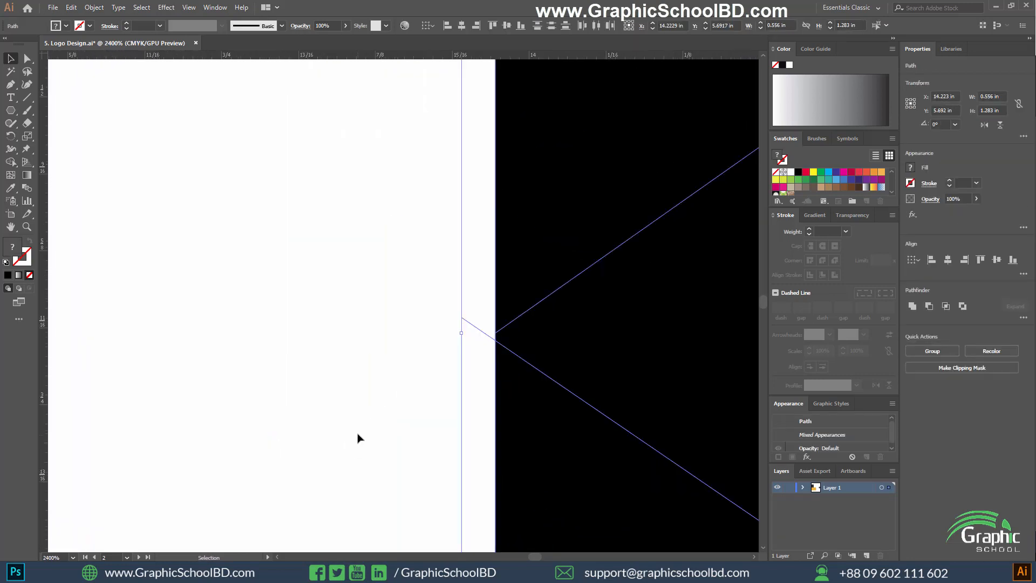
{"action": "scroll", "coordinate": [469, 375], "scroll_direction": "up", "scroll_amount": 6}
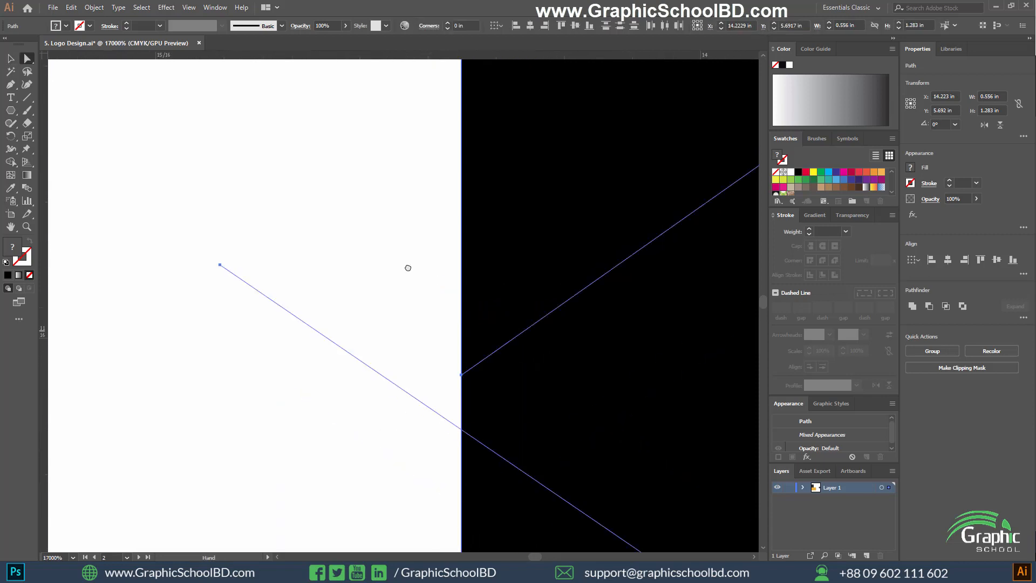
{"action": "left_click", "coordinate": [411, 333]}
{"action": "left_click", "coordinate": [439, 334]}
{"action": "left_click_drag", "start_coordinate": [438, 334], "coordinate": [427, 344]}
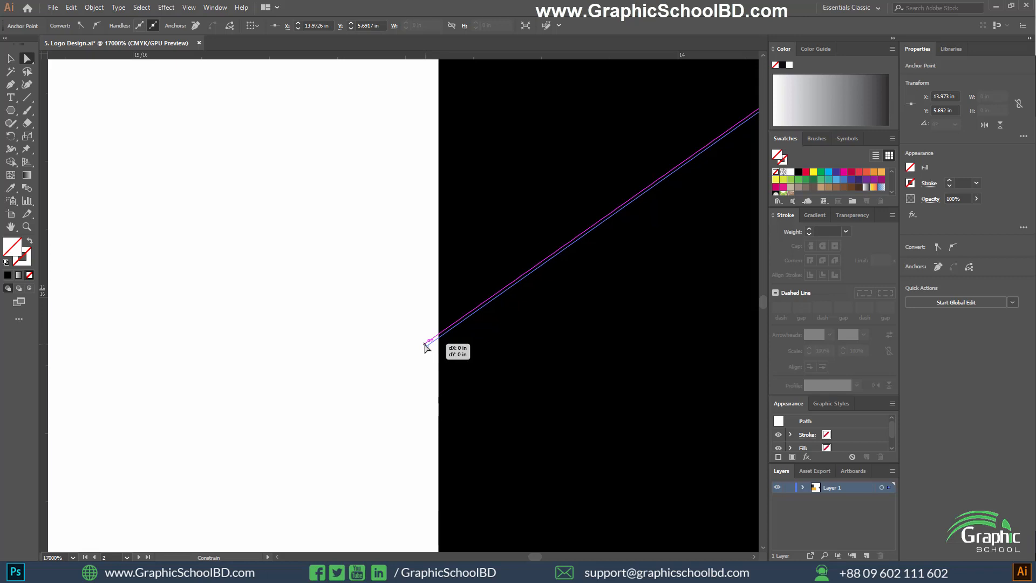
Select the left segment together with its two diagonal lines.
{"action": "scroll", "coordinate": [330, 339], "scroll_direction": "down", "scroll_amount": 2}
{"action": "left_click", "coordinate": [310, 321]}
{"action": "scroll", "coordinate": [297, 305], "scroll_direction": "down", "scroll_amount": 6}
{"action": "left_click_drag", "start_coordinate": [164, 269], "coordinate": [493, 402]}
{"action": "scroll", "coordinate": [495, 402], "scroll_direction": "down", "scroll_amount": 5}
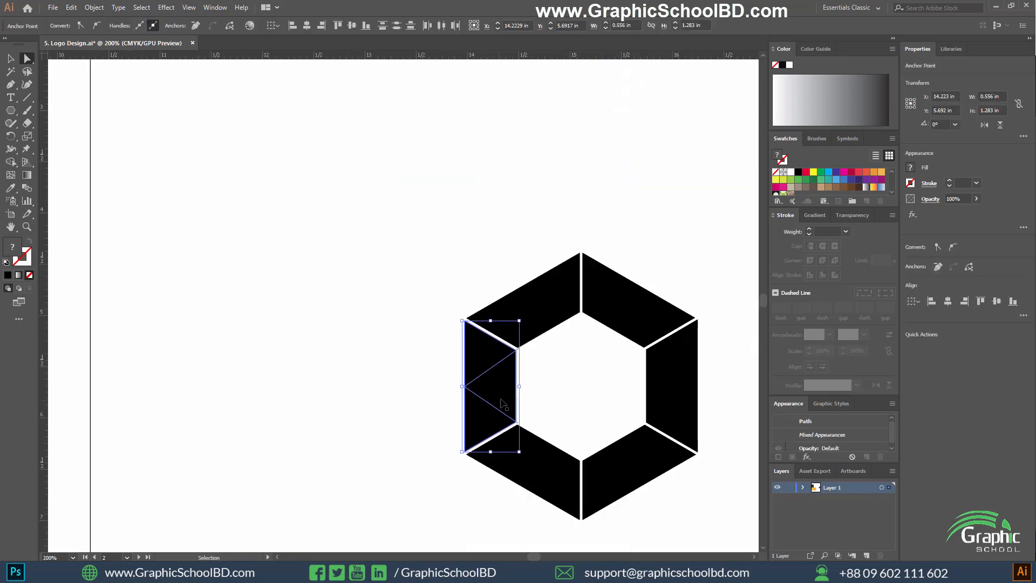
{"action": "scroll", "coordinate": [613, 406], "scroll_direction": "up", "scroll_amount": 2}
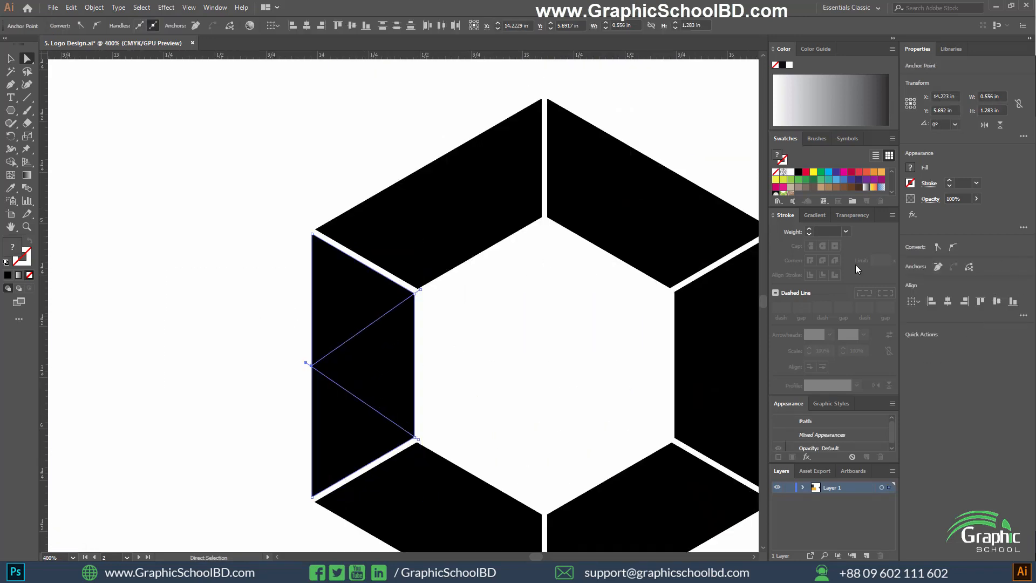
{"action": "scroll", "coordinate": [347, 285], "scroll_direction": "down", "scroll_amount": 2}
{"action": "left_click_drag", "start_coordinate": [273, 299], "coordinate": [365, 347]}
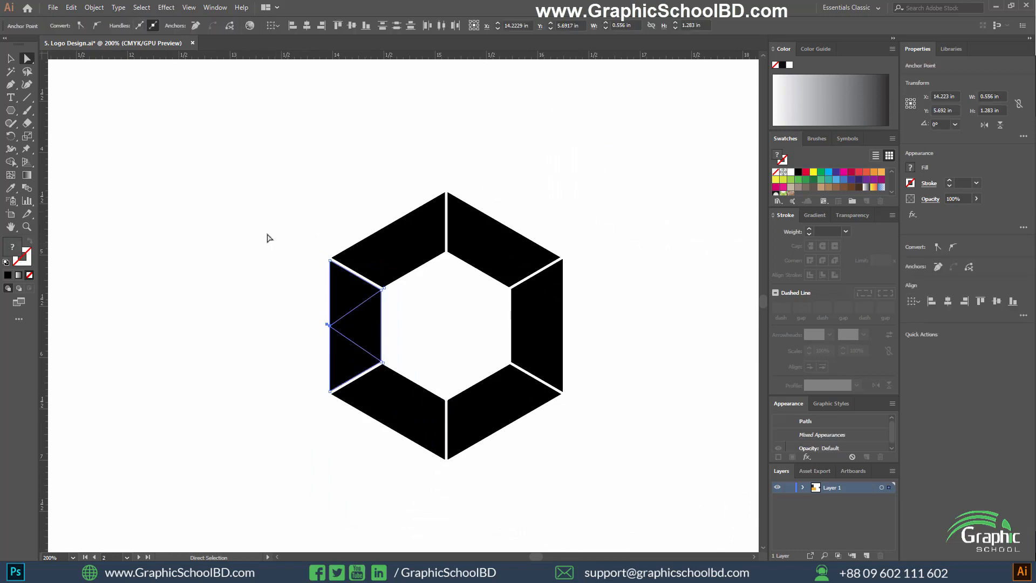
Divide the left segment along its two diagonals with Pathfinder Divide and ungroup the resulting pieces.
{"action": "scroll", "coordinate": [450, 286], "scroll_direction": "up", "scroll_amount": 2}
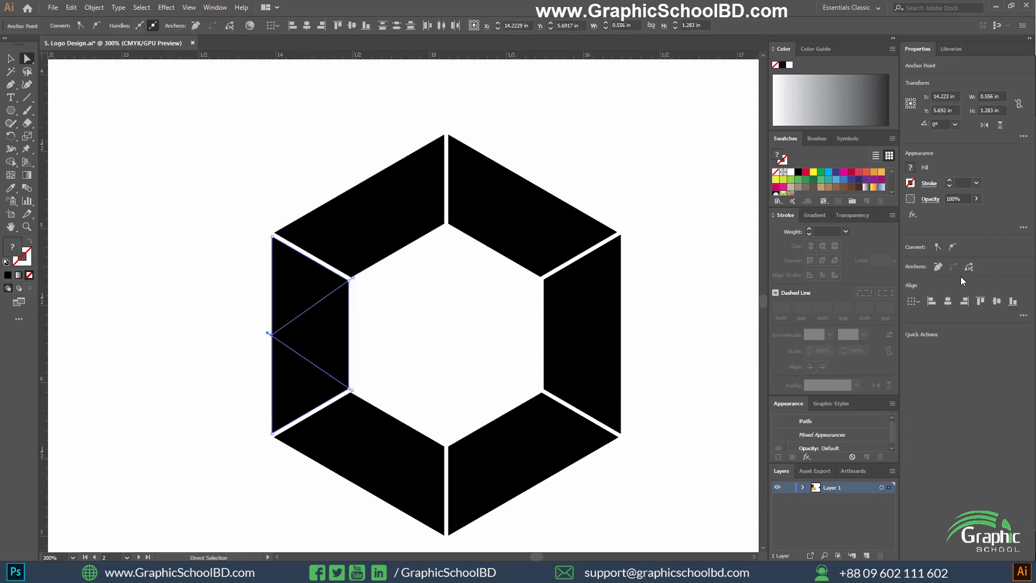
{"action": "left_click", "coordinate": [215, 7]}
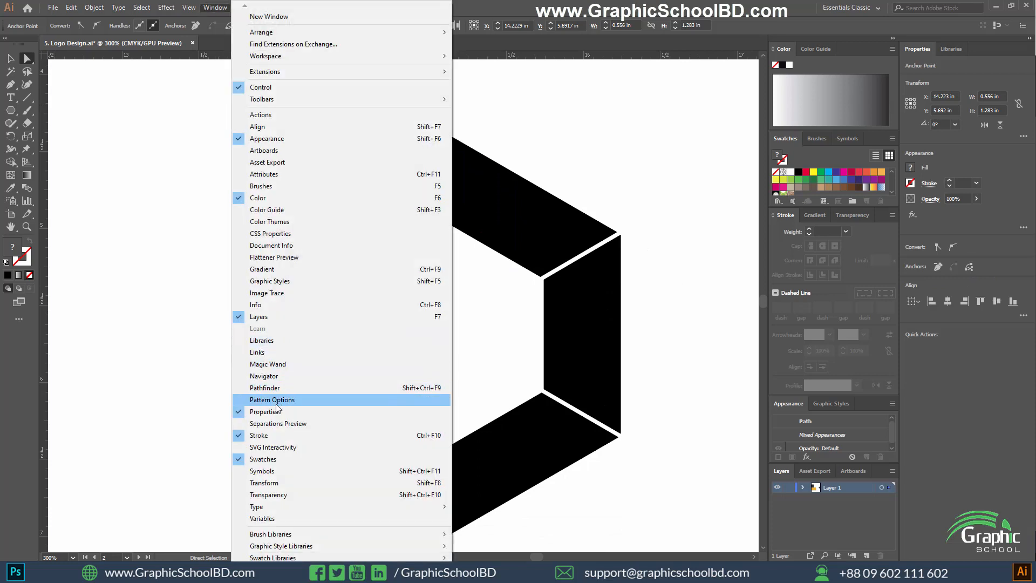
{"action": "left_click", "coordinate": [280, 389]}
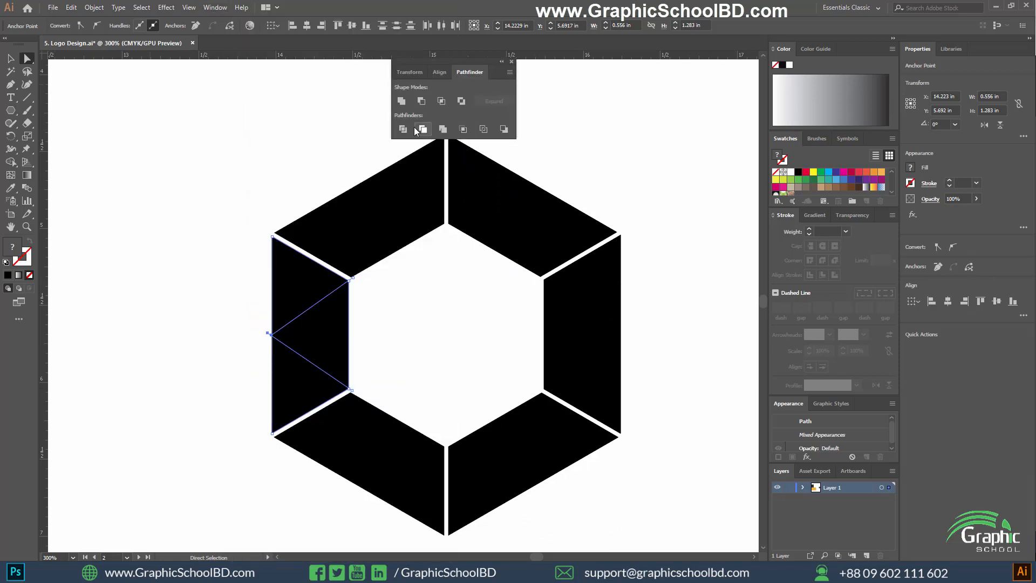
{"action": "left_click", "coordinate": [415, 129]}
{"action": "right_click", "coordinate": [301, 331]}
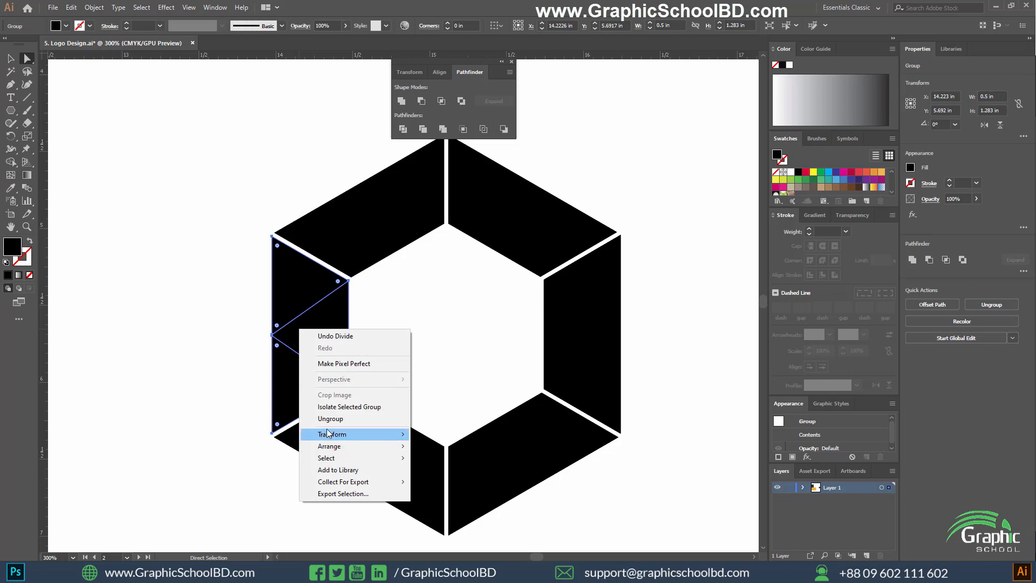
Fill the left segment's middle triangle with magenta, the upper piece with dark crimson and the lower piece with light red.
{"action": "left_click", "coordinate": [290, 338]}
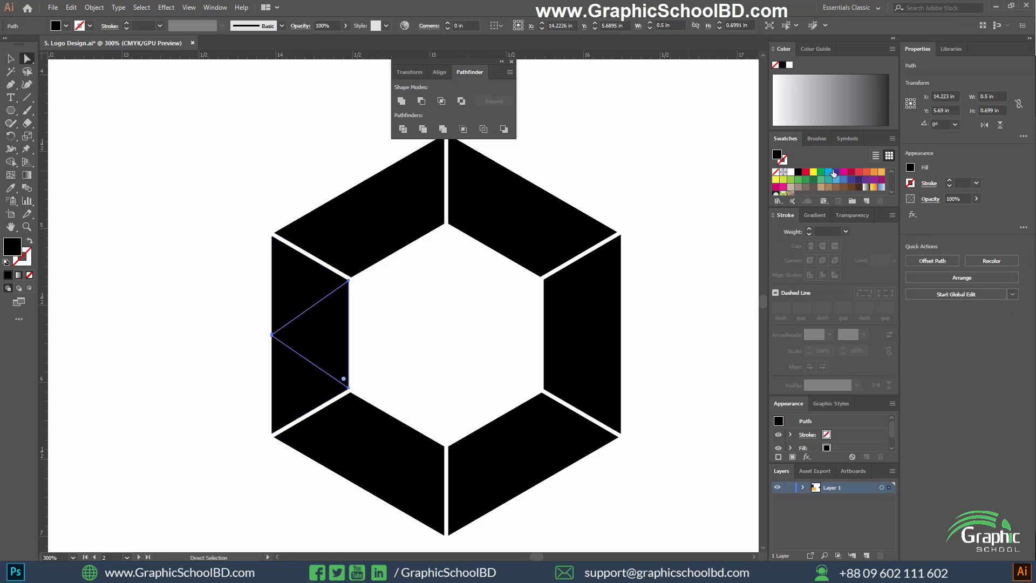
{"action": "left_click", "coordinate": [845, 172]}
{"action": "left_click", "coordinate": [352, 280]}
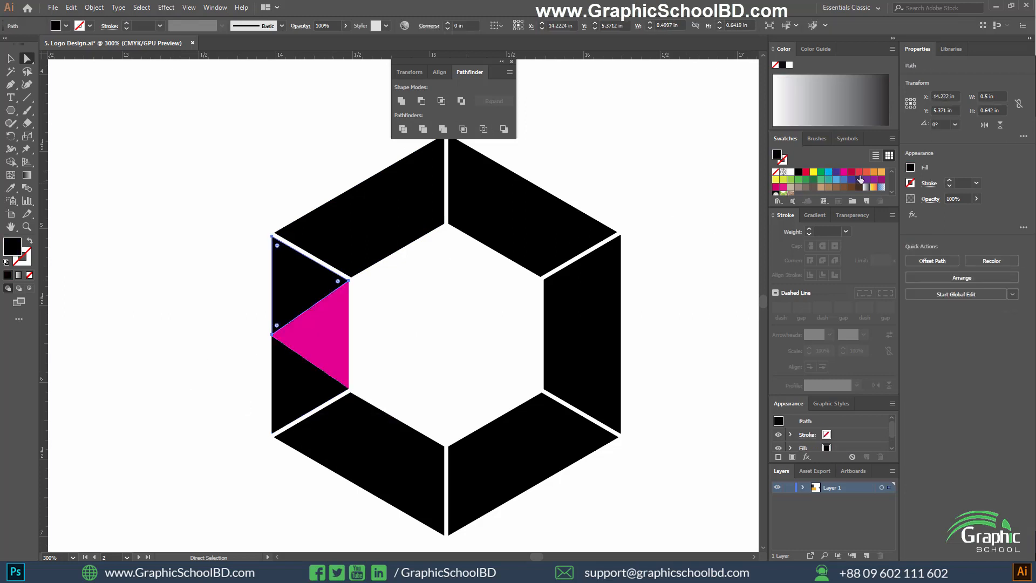
{"action": "left_click", "coordinate": [851, 172]}
{"action": "left_click", "coordinate": [286, 350]}
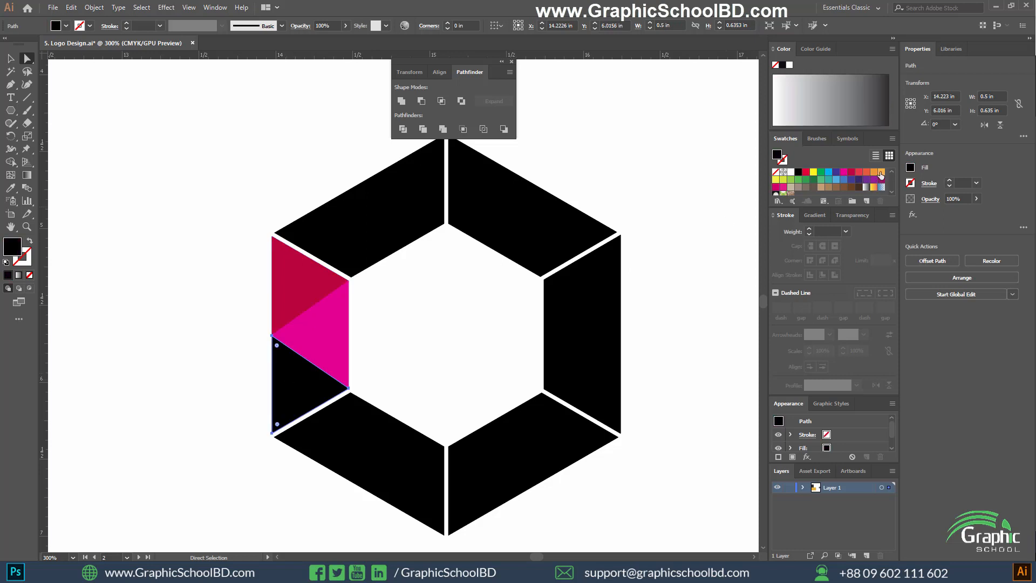
{"action": "left_click", "coordinate": [860, 173]}
{"action": "left_click", "coordinate": [641, 217]}
Close the Pathfinder panel to clear the canvas around the hexagon.
{"action": "scroll", "coordinate": [459, 402], "scroll_direction": "down", "scroll_amount": 2}
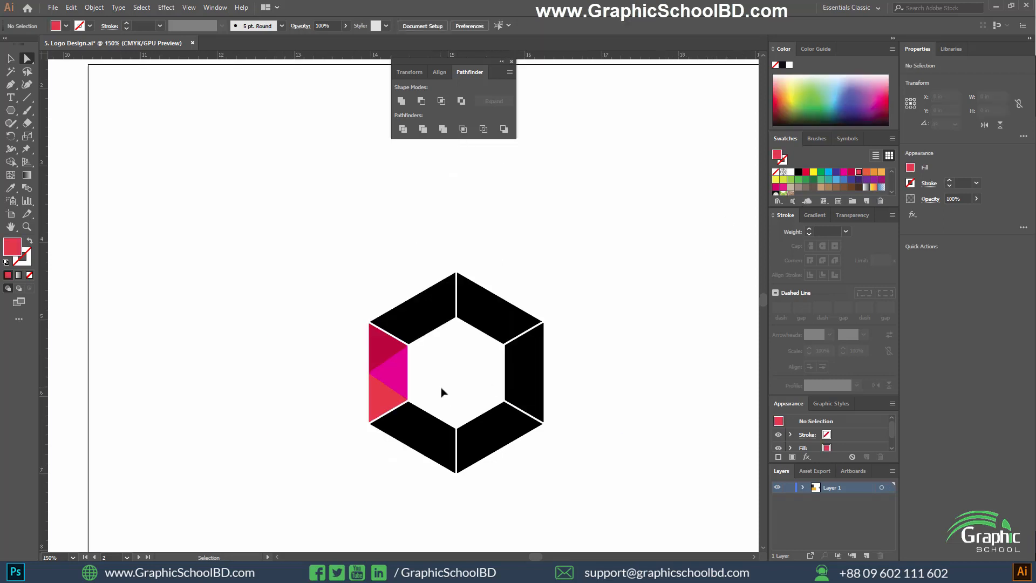
{"action": "scroll", "coordinate": [442, 387], "scroll_direction": "up", "scroll_amount": 2}
{"action": "scroll", "coordinate": [296, 378], "scroll_direction": "down", "scroll_amount": 2}
{"action": "scroll", "coordinate": [296, 353], "scroll_direction": "up", "scroll_amount": 1}
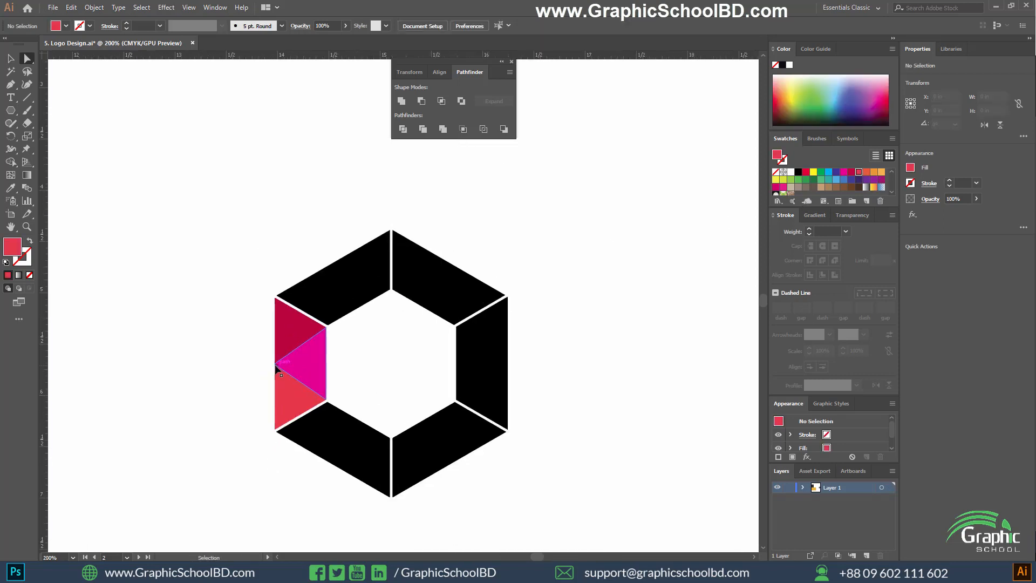
{"action": "left_click_drag", "start_coordinate": [315, 293], "coordinate": [318, 289]}
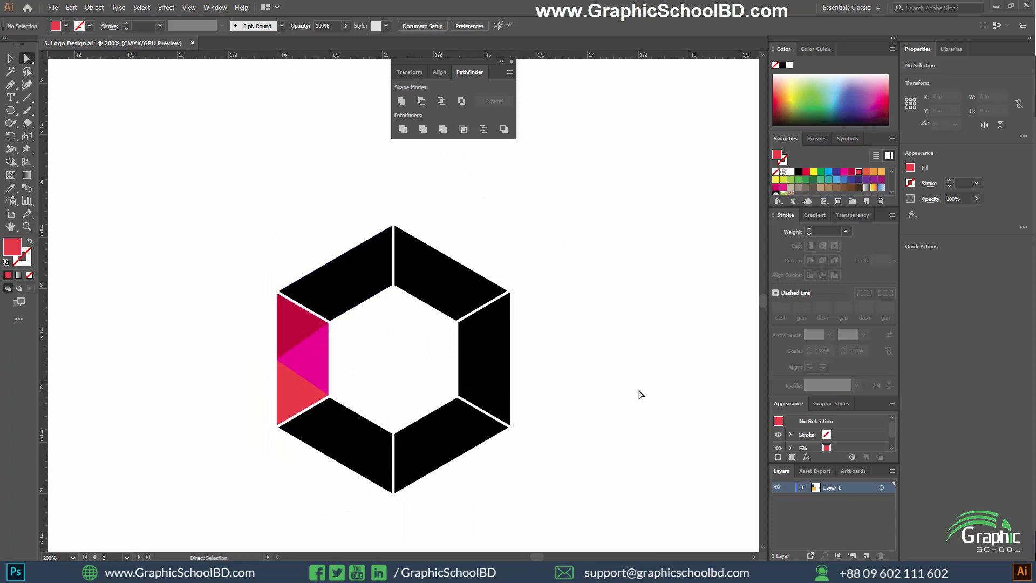
{"action": "left_click_drag", "start_coordinate": [643, 394], "coordinate": [656, 385]}
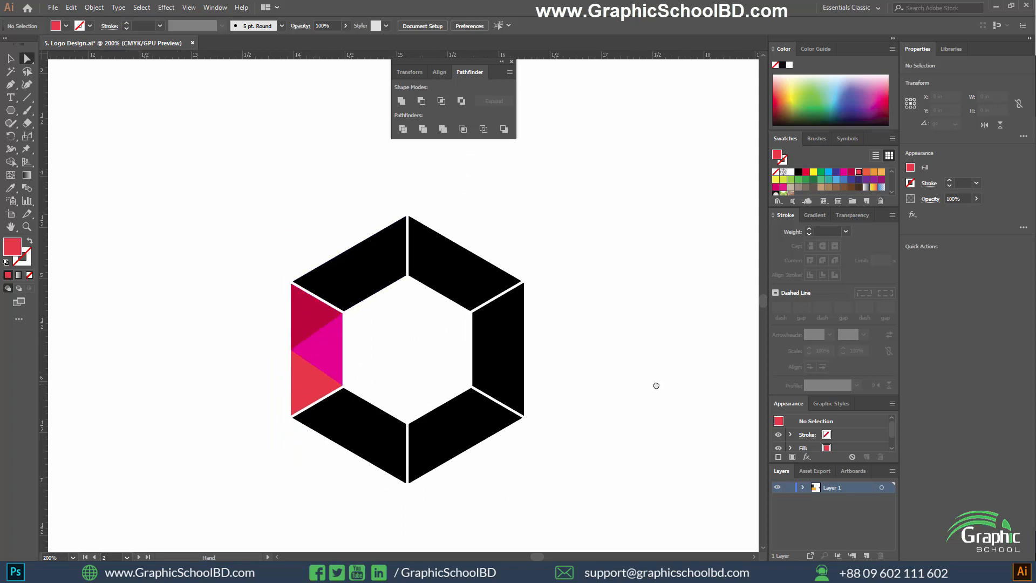
{"action": "left_click", "coordinate": [511, 63]}
Duplicate the whole hexagon with its coloured left segment to the right of the original.
{"action": "left_click_drag", "start_coordinate": [553, 282], "coordinate": [516, 227]}
{"action": "left_click_drag", "start_coordinate": [573, 405], "coordinate": [267, 187]}
{"action": "left_click_drag", "start_coordinate": [587, 262], "coordinate": [471, 221]}
{"action": "left_click", "coordinate": [517, 272]}
{"action": "key", "text": "v"}
{"action": "left_click_drag", "start_coordinate": [446, 477], "coordinate": [121, 135]}
{"action": "left_click_drag", "start_coordinate": [225, 184], "coordinate": [563, 228]}
{"action": "left_click_drag", "start_coordinate": [636, 224], "coordinate": [430, 331]}
{"action": "left_click", "coordinate": [414, 342]}
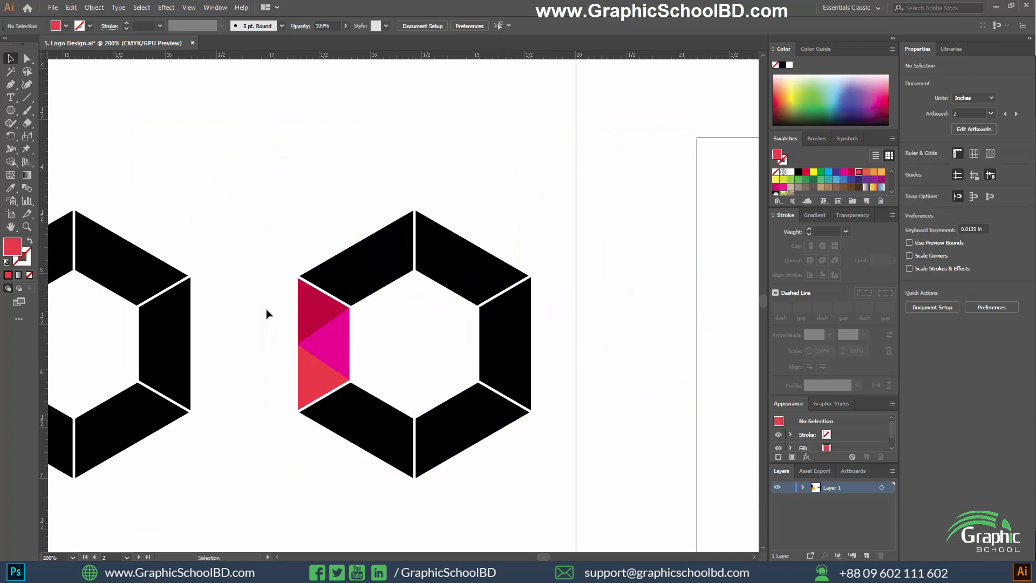
Group the hexagon copy's three coloured pieces and open the Rotate options with the pivot at the hexagon's centre.
{"action": "left_click_drag", "start_coordinate": [315, 364], "coordinate": [317, 365]}
{"action": "key", "text": "ctrl+g"}
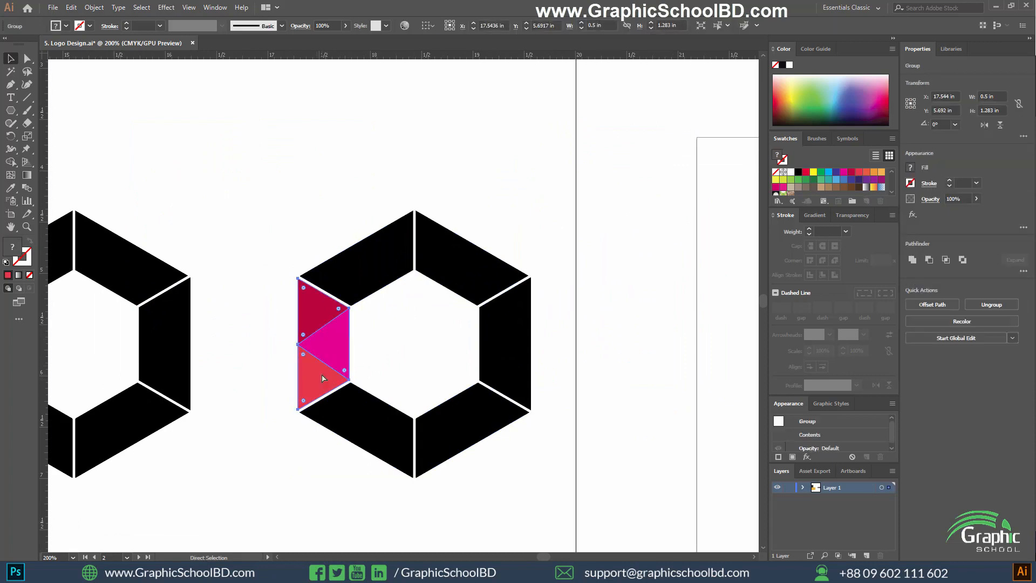
{"action": "left_click", "coordinate": [11, 137]}
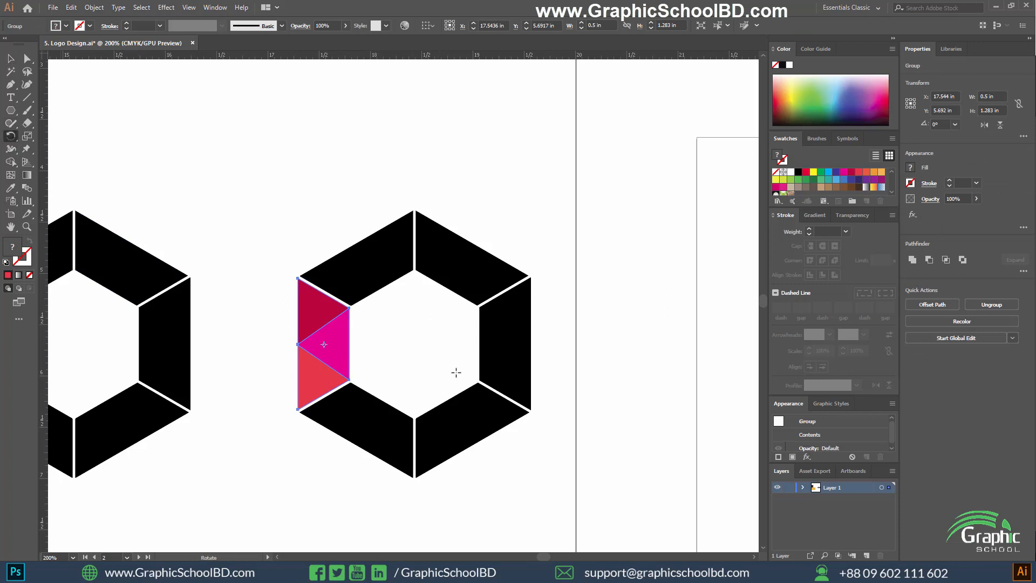
{"action": "left_click", "coordinate": [413, 342], "text": "alt"}
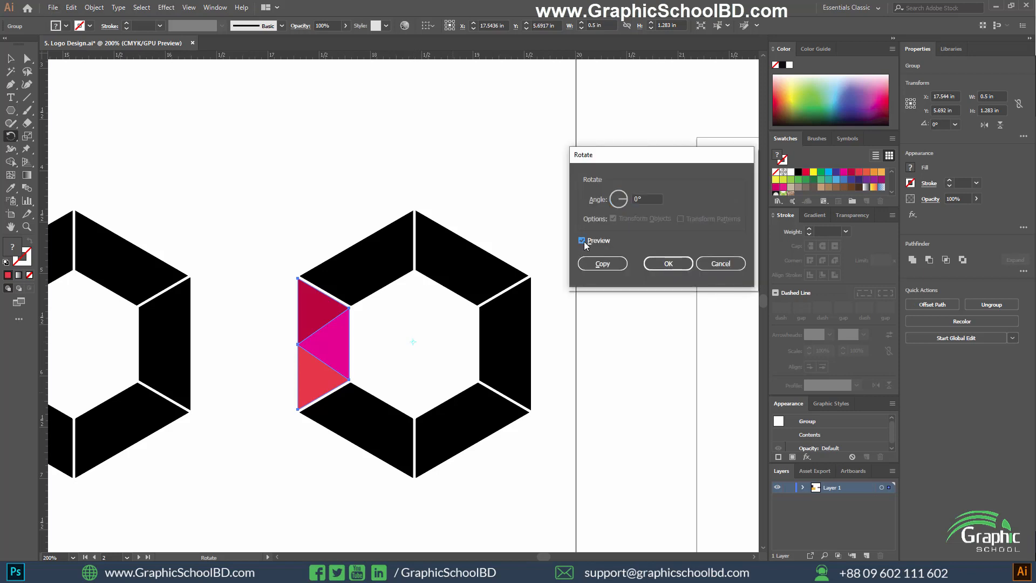
Try a 45° rotation of the coloured group and compare its preview with the lower-left black segment.
{"action": "left_click", "coordinate": [641, 197]}
{"action": "type", "text": "450"}
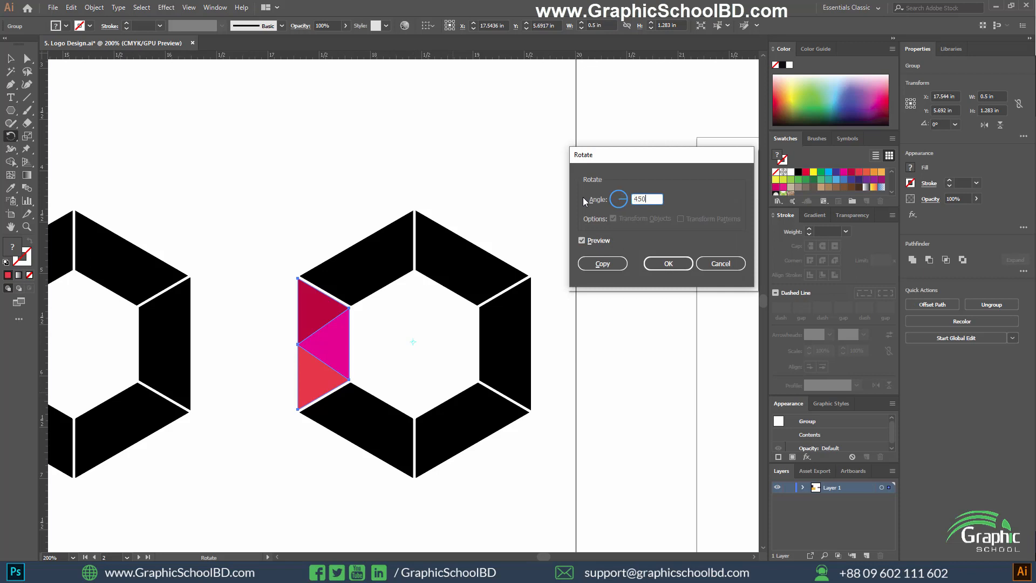
{"action": "key", "text": "BackSpace"}
{"action": "left_click", "coordinate": [590, 242]}
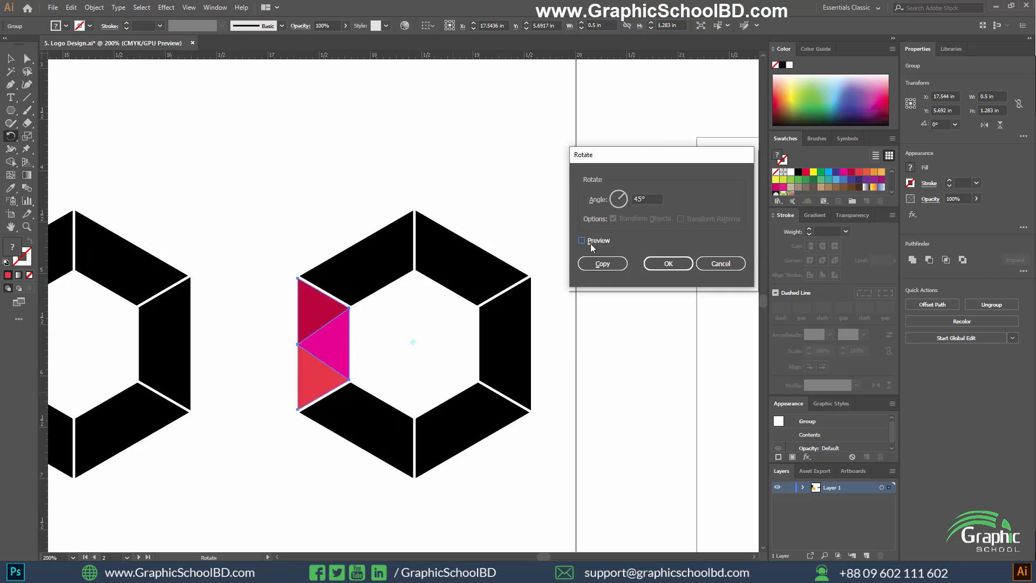
{"action": "left_click", "coordinate": [591, 241]}
{"action": "left_click", "coordinate": [590, 242]}
{"action": "left_click", "coordinate": [590, 241]}
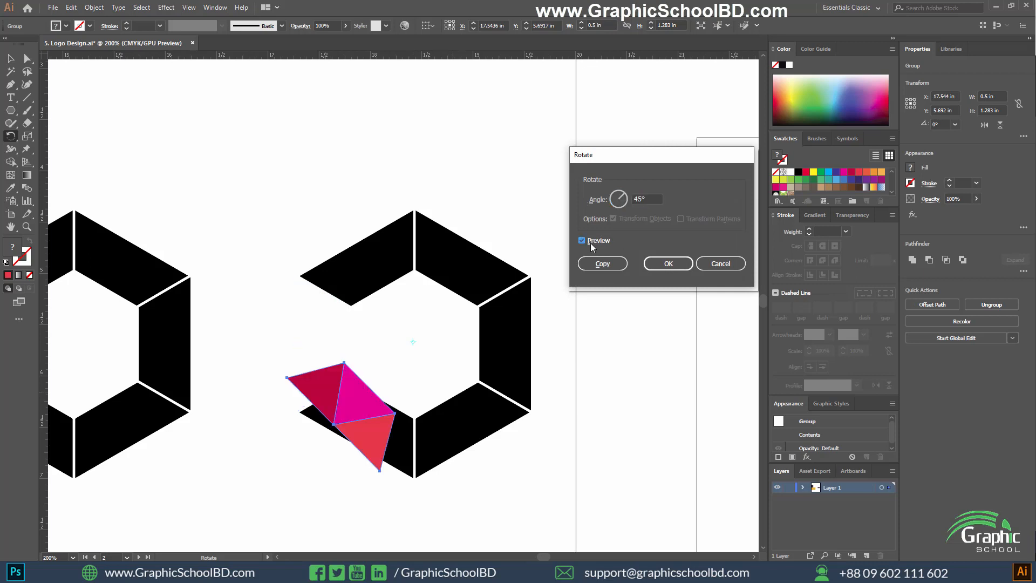
{"action": "left_click", "coordinate": [590, 242]}
{"action": "left_click", "coordinate": [590, 242]}
{"action": "left_click", "coordinate": [590, 242]}
Try a rotation angle of 55° for the coloured group and preview it.
{"action": "key", "text": "shift+Tab"}
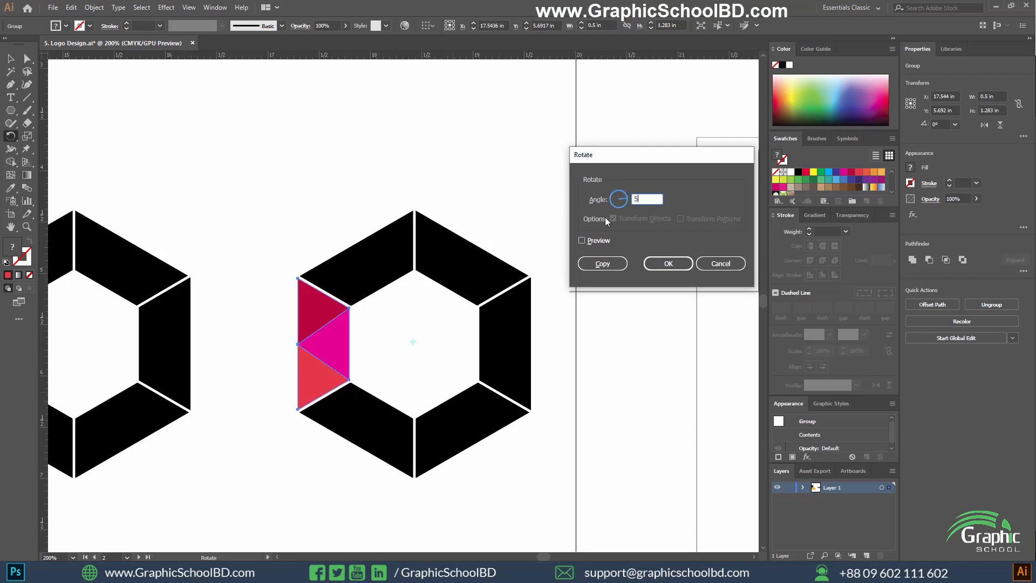
{"action": "type", "text": "55"}
{"action": "left_click", "coordinate": [598, 241]}
{"action": "left_click", "coordinate": [598, 241]}
{"action": "left_click", "coordinate": [598, 241]}
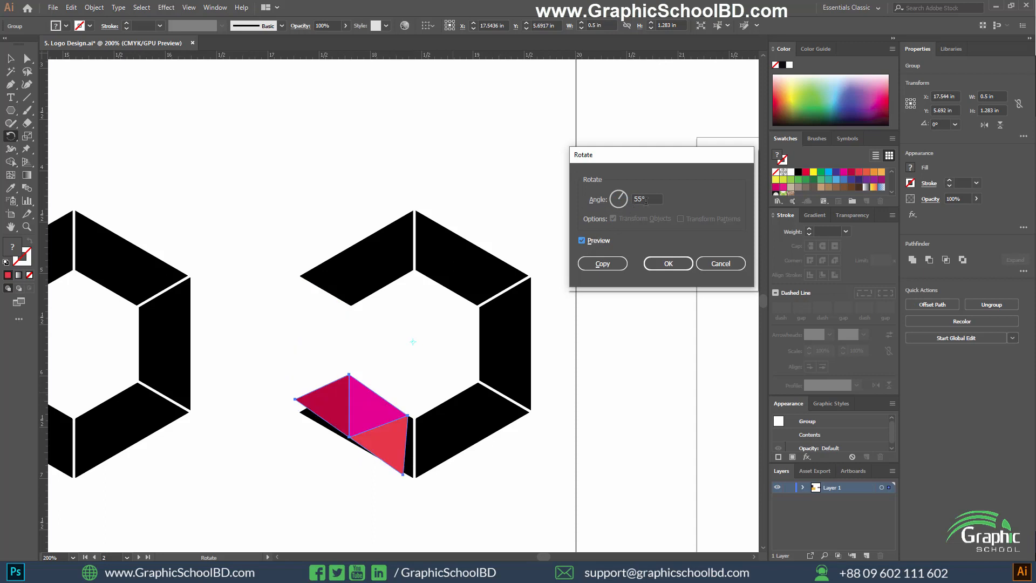
Set the coloured group's rotation angle to 60° and compare the preview with the ring underneath.
{"action": "key", "text": "shift+Tab"}
{"action": "type", "text": "60"}
{"action": "left_click", "coordinate": [596, 240]}
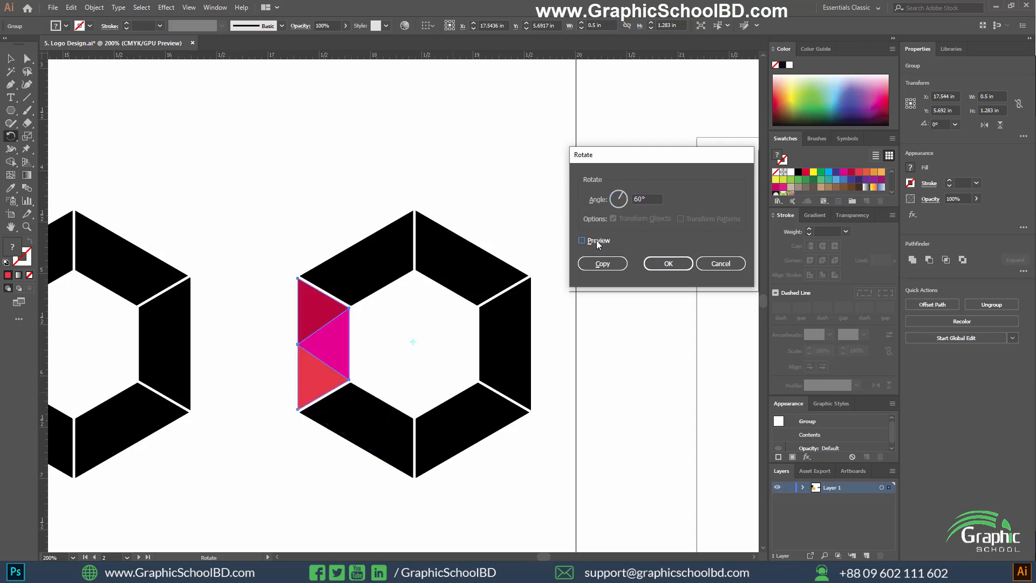
{"action": "left_click", "coordinate": [597, 241]}
{"action": "left_click", "coordinate": [596, 241]}
{"action": "left_click", "coordinate": [596, 241]}
{"action": "left_click", "coordinate": [597, 240]}
{"action": "left_click", "coordinate": [597, 241]}
Create a copy of the coloured group rotated 59° about the hexagon's centre and repeat the transformation four times around the ring.
{"action": "left_click", "coordinate": [653, 200]}
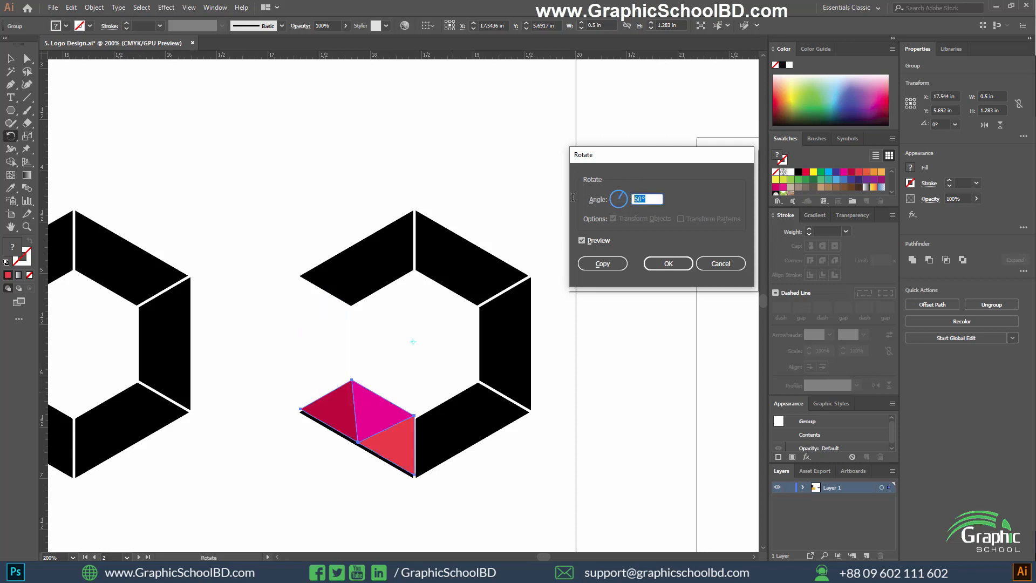
{"action": "left_click", "coordinate": [589, 241]}
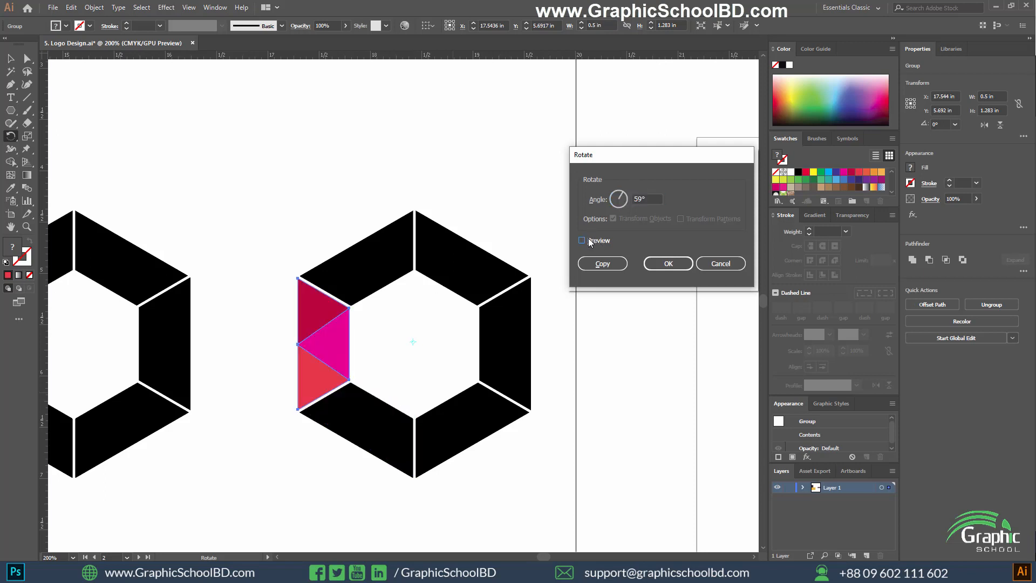
{"action": "left_click", "coordinate": [590, 242]}
{"action": "left_click", "coordinate": [602, 264]}
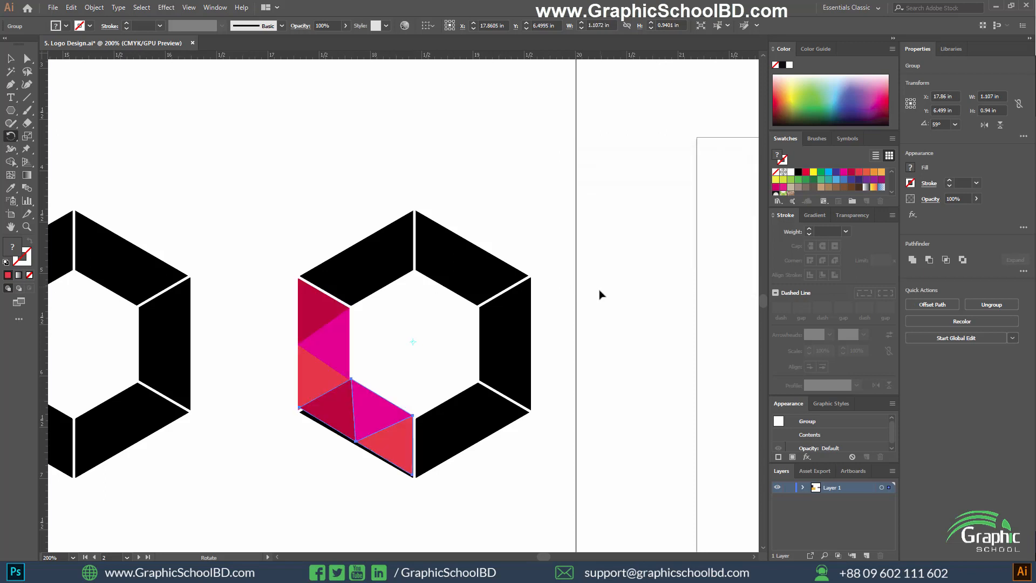
{"action": "key", "text": "ctrl+d"}
{"action": "key", "text": "ctrl+d"}
{"action": "key", "text": "ctrl+d"}
{"action": "key", "text": "ctrl+d"}
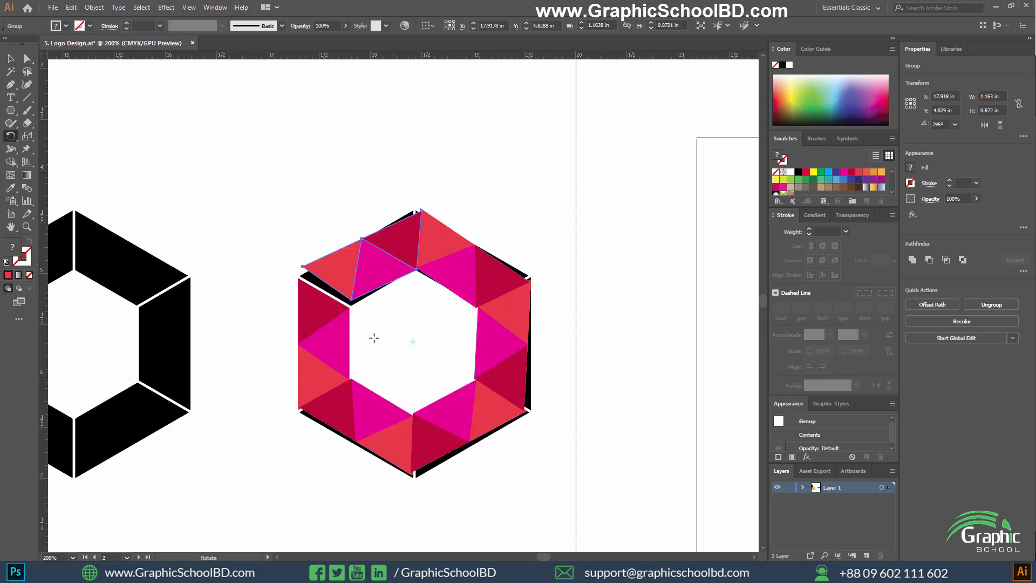
Undo all the rotated copies of the coloured group.
{"action": "scroll", "coordinate": [479, 382], "scroll_direction": "down", "scroll_amount": 2}
{"action": "scroll", "coordinate": [426, 381], "scroll_direction": "up", "scroll_amount": 2}
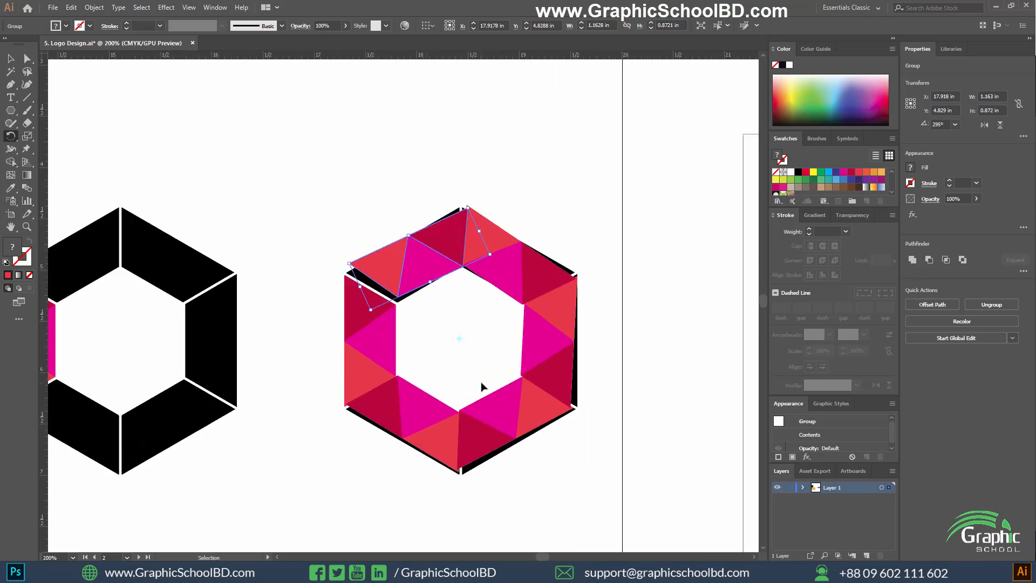
{"action": "key", "text": "ctrl+z"}
{"action": "key", "text": "ctrl+z"}
{"action": "key", "text": "ctrl+z"}
{"action": "key", "text": "ctrl+z"}
{"action": "key", "text": "ctrl+z"}
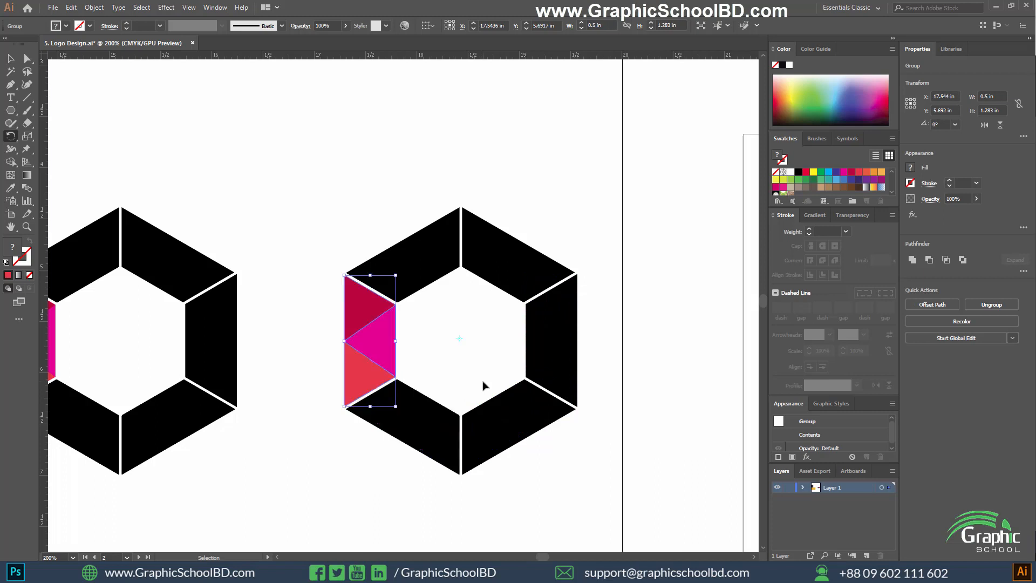
Delete the duplicated hexagon beside the original.
{"action": "key", "text": "v"}
{"action": "scroll", "coordinate": [620, 385], "scroll_direction": "down", "scroll_amount": 1}
{"action": "scroll", "coordinate": [626, 426], "scroll_direction": "left", "scroll_amount": 1}
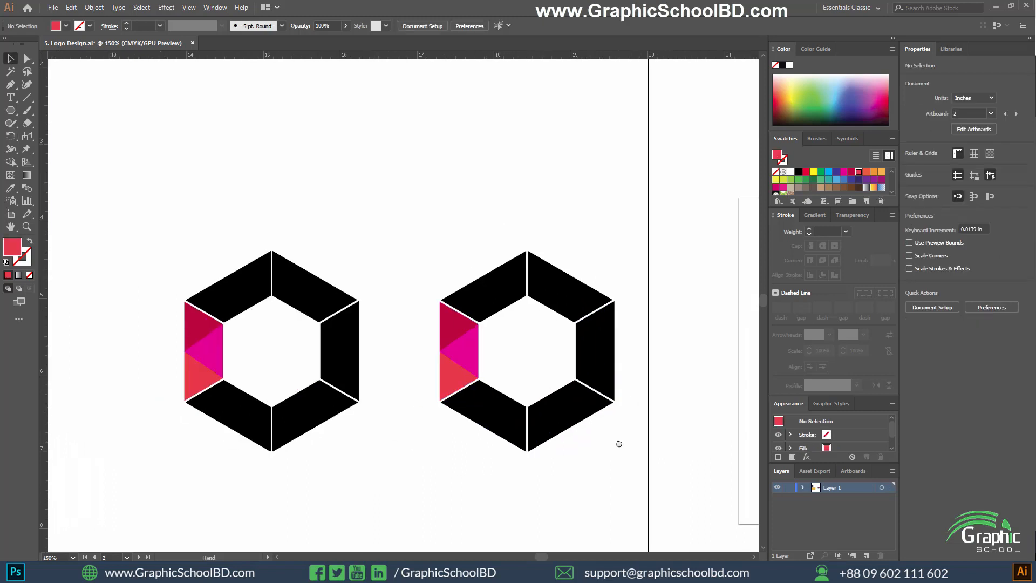
{"action": "left_click_drag", "start_coordinate": [629, 469], "coordinate": [416, 221]}
{"action": "key", "text": "Delete"}
Examine the remaining hexagon's coloured left segment and the gap between the black segments at its upper-right corner.
{"action": "scroll", "coordinate": [188, 336], "scroll_direction": "up", "scroll_amount": 1}
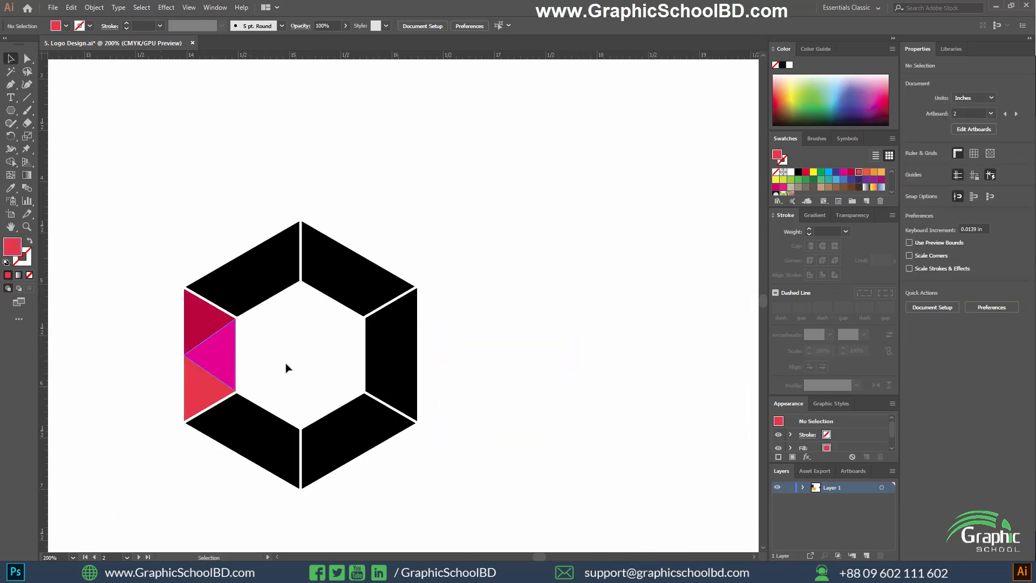
{"action": "scroll", "coordinate": [287, 366], "scroll_direction": "left", "scroll_amount": 3}
{"action": "scroll", "coordinate": [384, 352], "scroll_direction": "up", "scroll_amount": 2}
{"action": "key", "text": "space"}
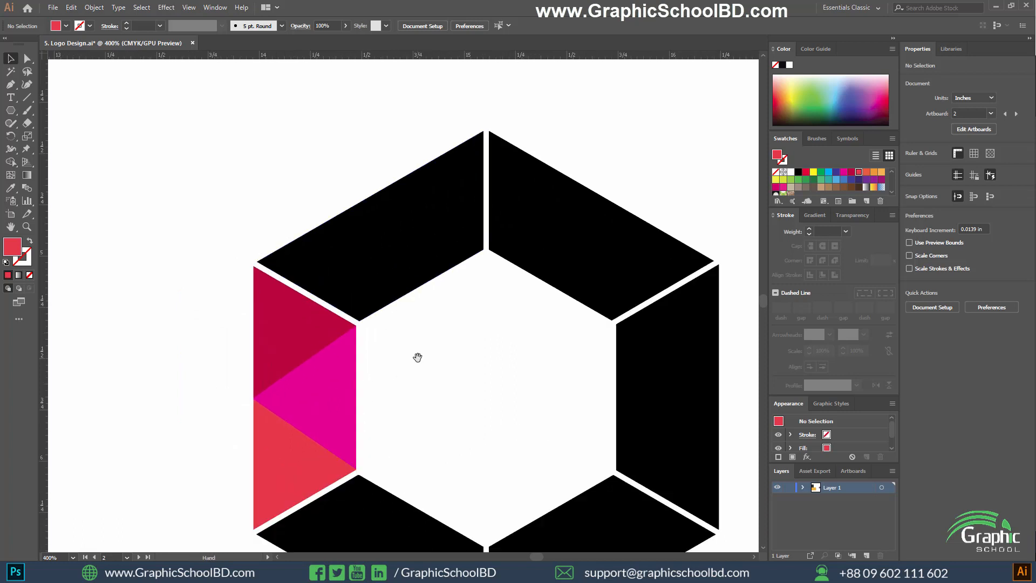
{"action": "scroll", "coordinate": [369, 365], "scroll_direction": "down", "scroll_amount": 2}
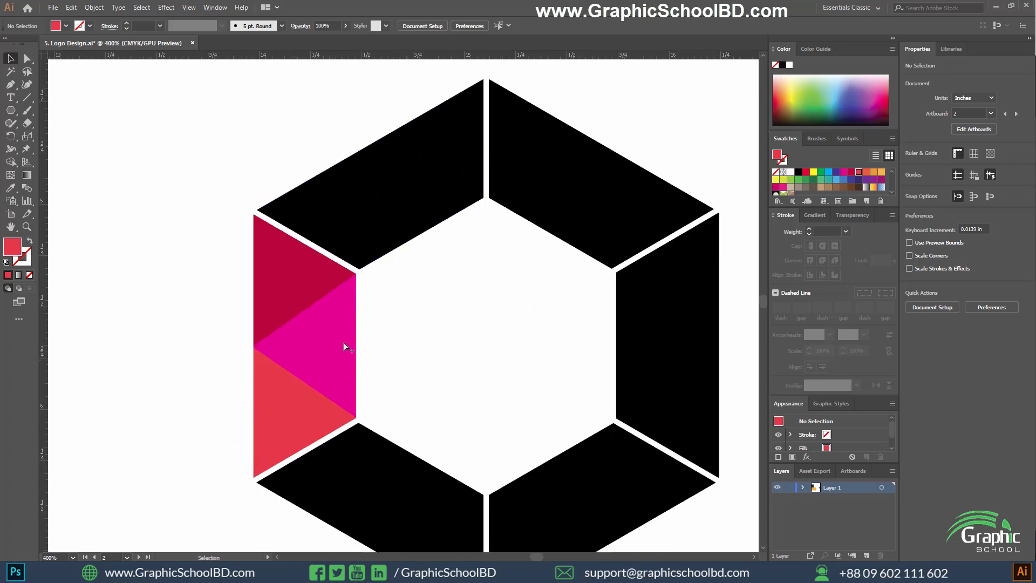
{"action": "scroll", "coordinate": [345, 348], "scroll_direction": "down", "scroll_amount": 1}
{"action": "left_click_drag", "start_coordinate": [440, 375], "coordinate": [399, 341]}
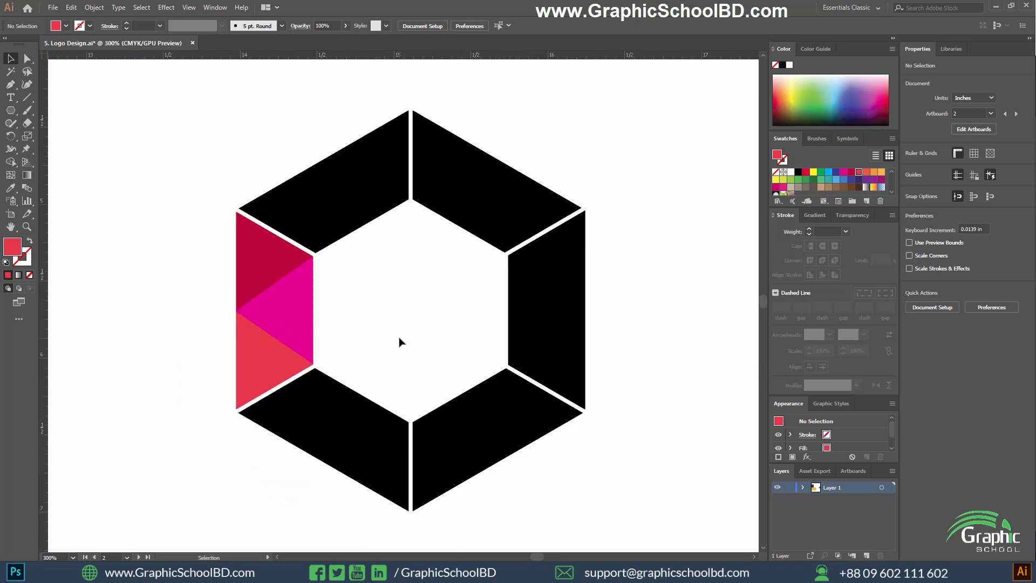
{"action": "scroll", "coordinate": [426, 217], "scroll_direction": "up", "scroll_amount": 2}
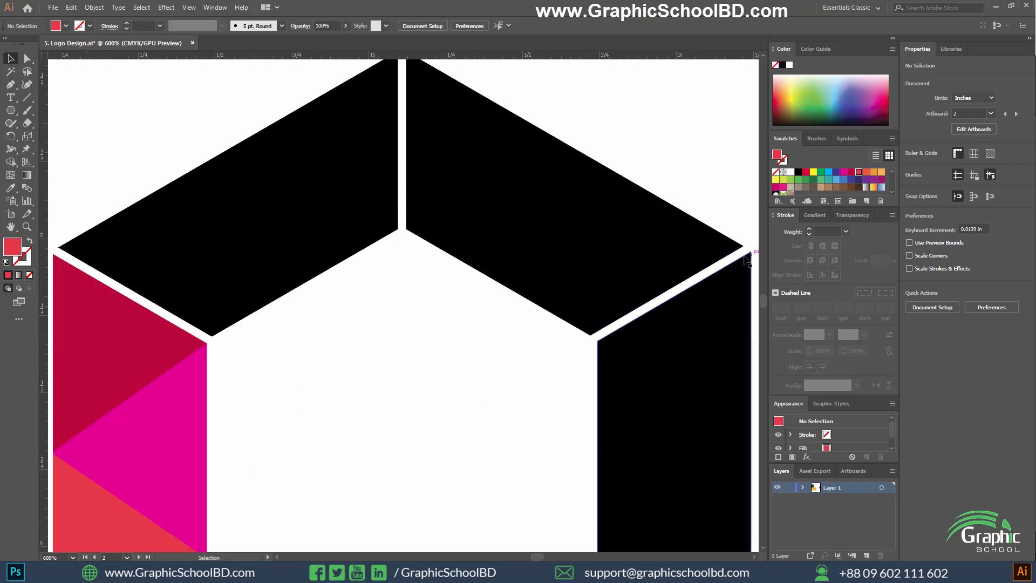
{"action": "scroll", "coordinate": [746, 258], "scroll_direction": "up", "scroll_amount": 4}
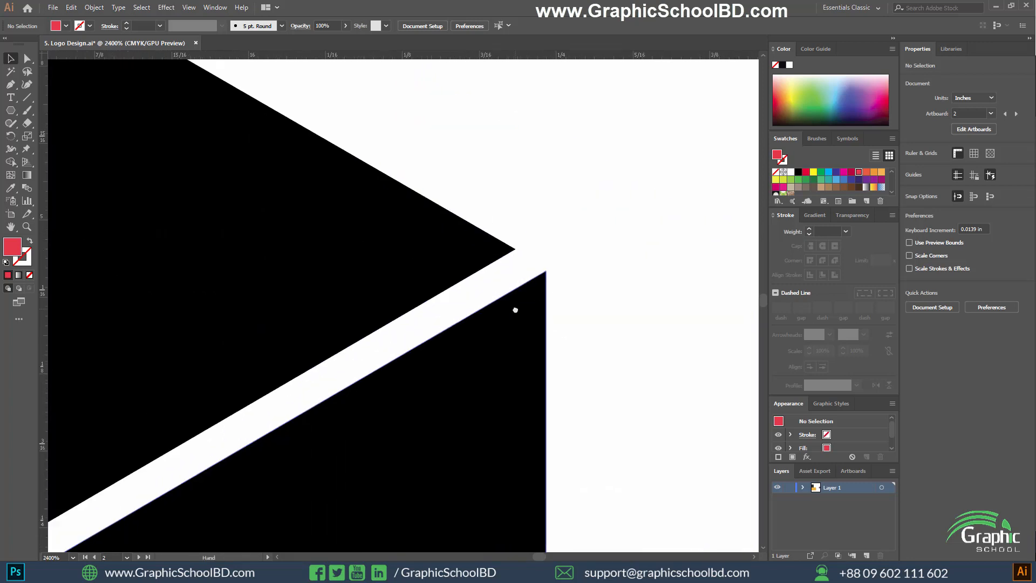
{"action": "scroll", "coordinate": [590, 301], "scroll_direction": "down", "scroll_amount": 4}
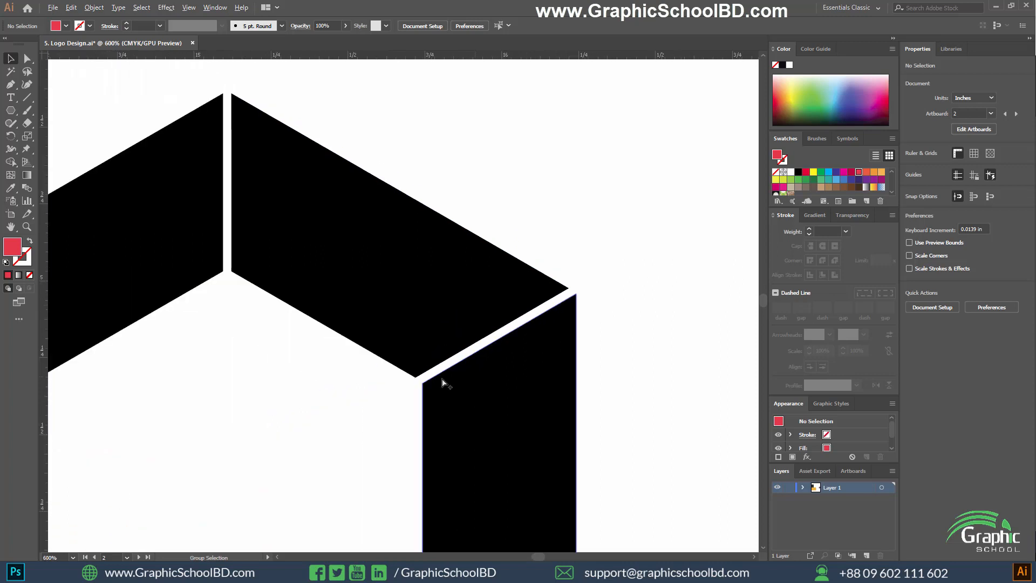
Draw two straight cut lines across the upper-left segment, from its two inner corners to the middle of its outer edge.
{"action": "scroll", "coordinate": [442, 383], "scroll_direction": "down", "scroll_amount": 2}
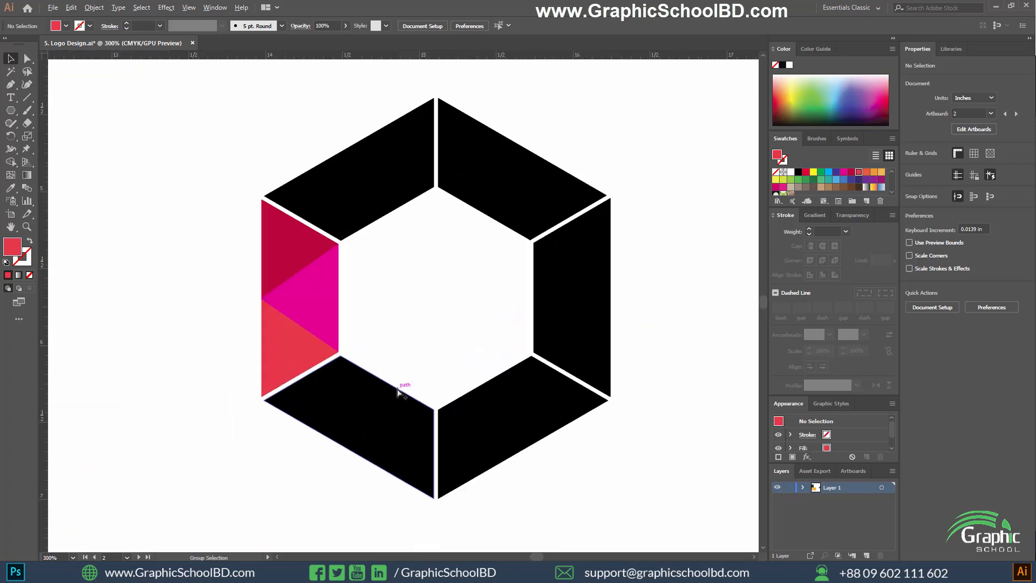
{"action": "left_click_drag", "start_coordinate": [406, 262], "coordinate": [412, 301]}
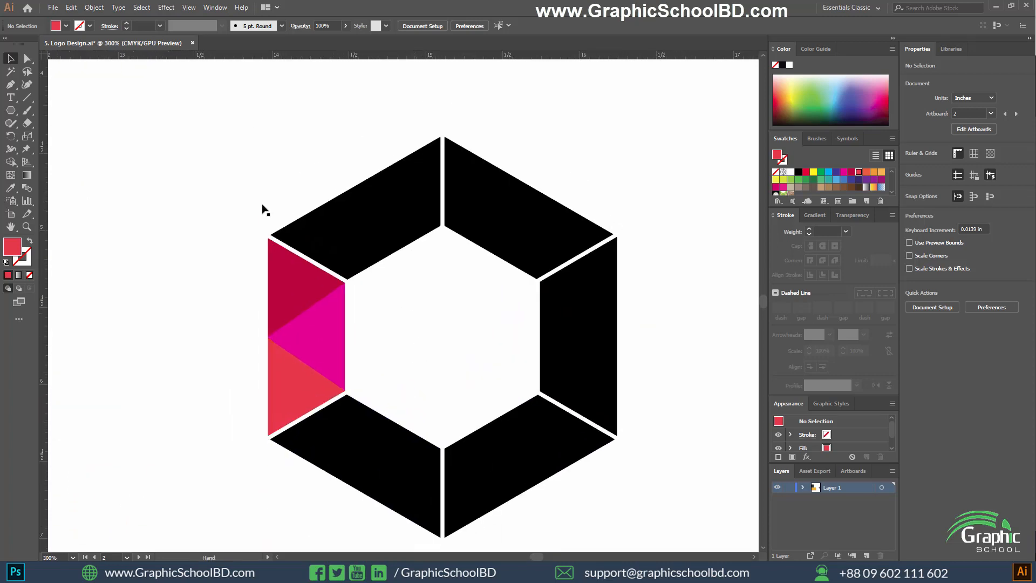
{"action": "left_click", "coordinate": [27, 97]}
{"action": "scroll", "coordinate": [362, 277], "scroll_direction": "up", "scroll_amount": 2}
{"action": "scroll", "coordinate": [381, 277], "scroll_direction": "down", "scroll_amount": 1}
{"action": "scroll", "coordinate": [376, 298], "scroll_direction": "up", "scroll_amount": 1}
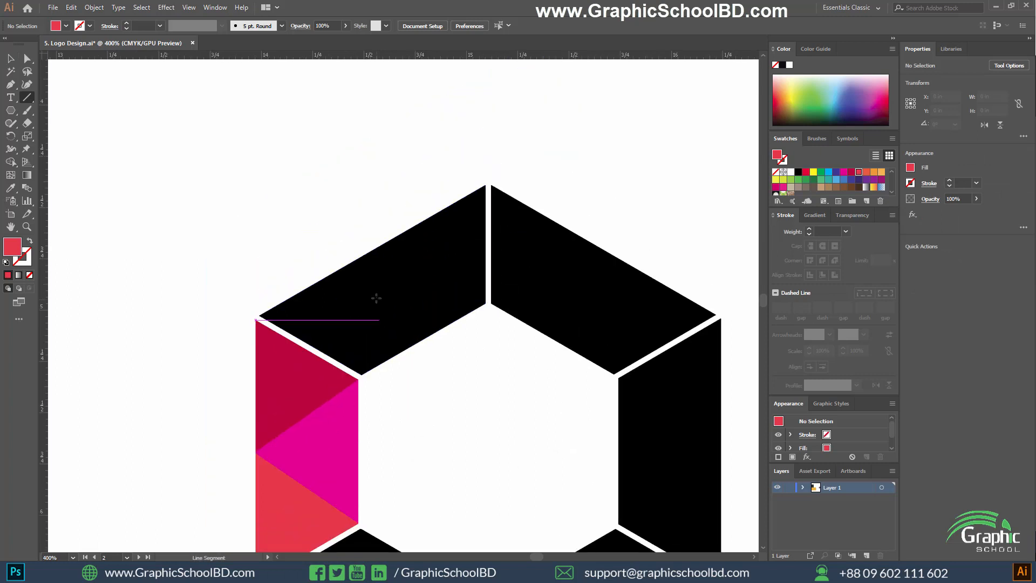
{"action": "scroll", "coordinate": [380, 373], "scroll_direction": "up", "scroll_amount": 1}
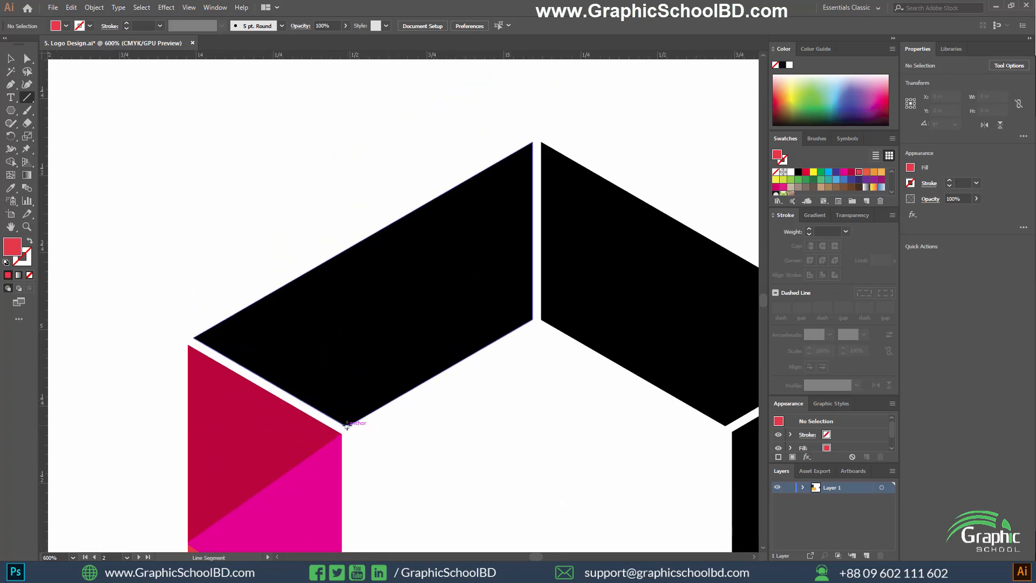
{"action": "left_click_drag", "start_coordinate": [347, 426], "coordinate": [362, 233]}
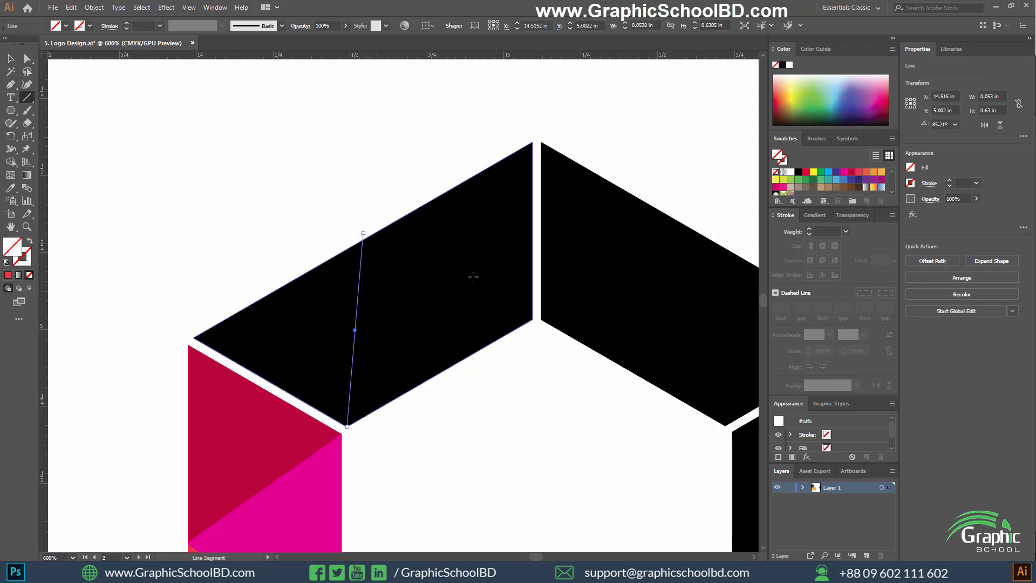
{"action": "scroll", "coordinate": [474, 275], "scroll_direction": "up", "scroll_amount": 1}
{"action": "left_click_drag", "start_coordinate": [545, 335], "coordinate": [278, 218]}
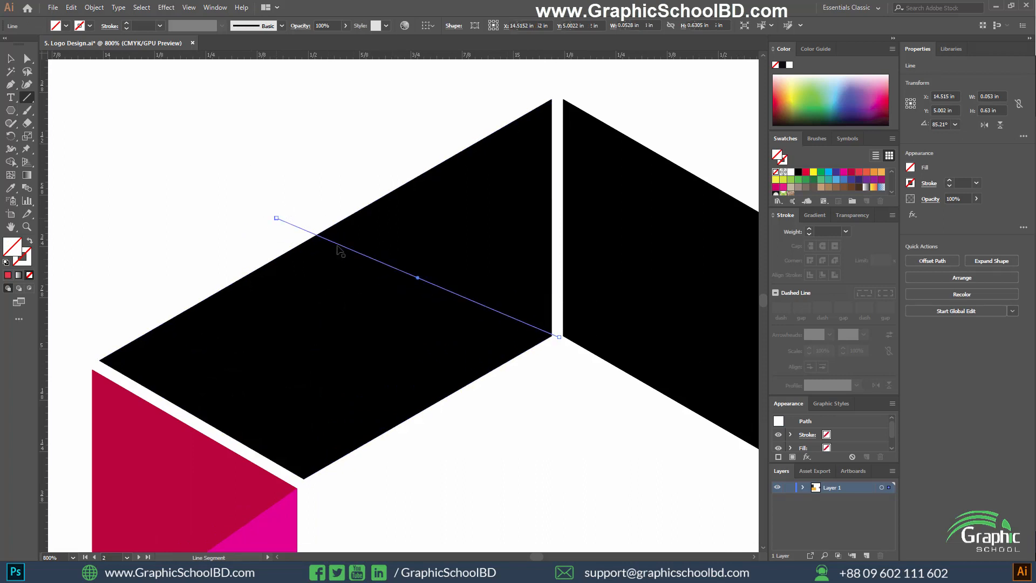
Move the outer end of the flatter cut line so both lines meet at the segment's outer edge, and select the segment with both lines.
{"action": "key", "text": "ctrl+shift+a"}
{"action": "key", "text": "v"}
{"action": "left_click_drag", "start_coordinate": [222, 166], "coordinate": [349, 270]}
{"action": "scroll", "coordinate": [338, 249], "scroll_direction": "up", "scroll_amount": 2}
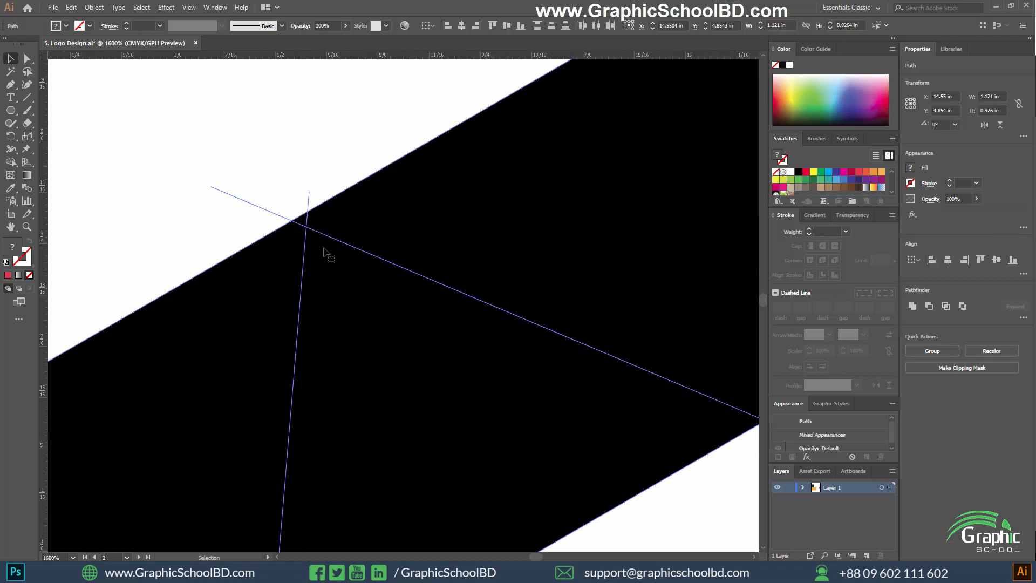
{"action": "key", "text": "a"}
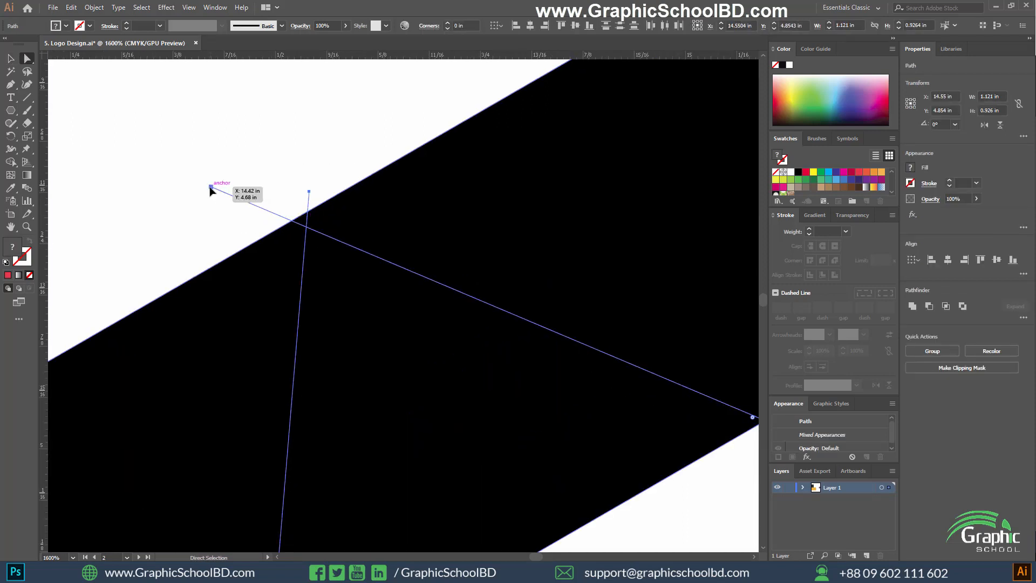
{"action": "left_click_drag", "start_coordinate": [210, 188], "coordinate": [226, 173]}
{"action": "scroll", "coordinate": [314, 230], "scroll_direction": "down", "scroll_amount": 2}
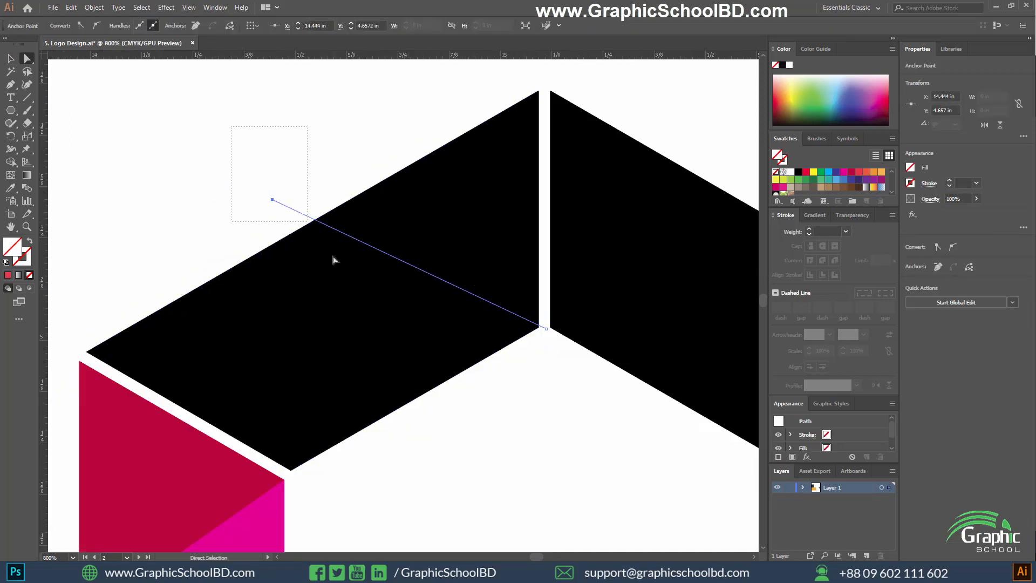
{"action": "left_click_drag", "start_coordinate": [231, 127], "coordinate": [334, 256]}
Examine where the cut lines meet the upper-left segment's outer edge and compare it with the coloured left segment's junction.
{"action": "scroll", "coordinate": [312, 220], "scroll_direction": "up", "scroll_amount": 3}
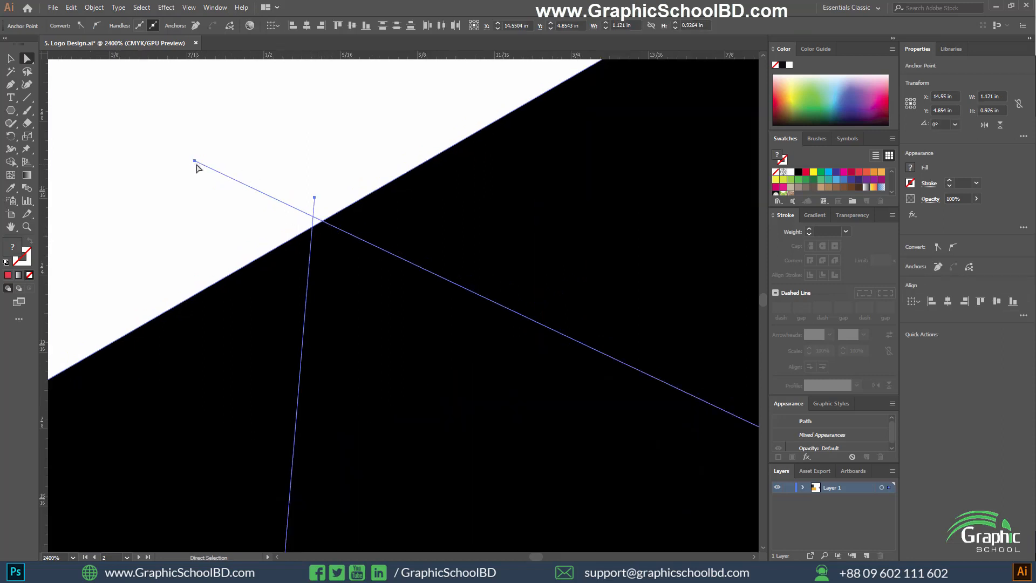
{"action": "left_click_drag", "start_coordinate": [194, 164], "coordinate": [387, 349]}
{"action": "key", "text": "ctrl+z"}
{"action": "left_click", "coordinate": [195, 167]}
{"action": "left_click", "coordinate": [203, 200]}
{"action": "scroll", "coordinate": [328, 271], "scroll_direction": "up", "scroll_amount": 2}
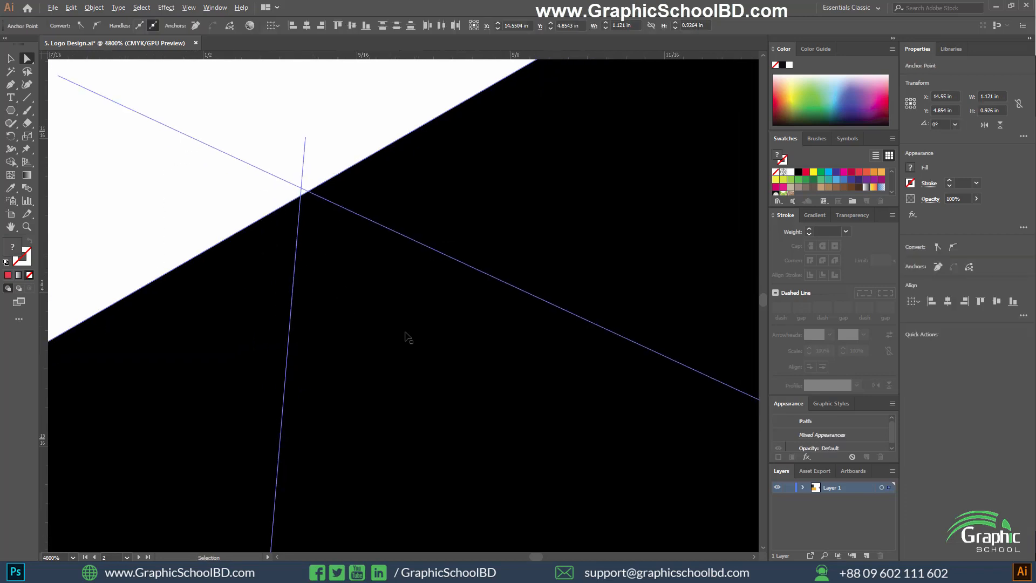
{"action": "scroll", "coordinate": [403, 337], "scroll_direction": "down", "scroll_amount": 9}
{"action": "scroll", "coordinate": [378, 345], "scroll_direction": "down", "scroll_amount": 3}
{"action": "scroll", "coordinate": [370, 341], "scroll_direction": "up", "scroll_amount": 5}
{"action": "scroll", "coordinate": [205, 342], "scroll_direction": "up", "scroll_amount": 1}
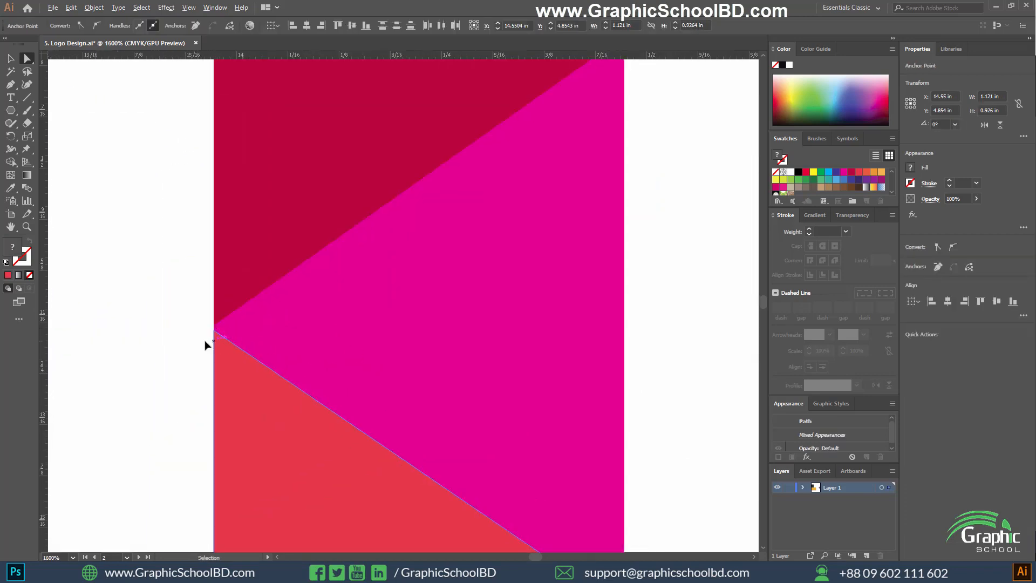
{"action": "scroll", "coordinate": [215, 338], "scroll_direction": "down", "scroll_amount": 6}
Divide the upper-left segment along its two cut lines with Pathfinder and ungroup the resulting pieces.
{"action": "left_click_drag", "start_coordinate": [343, 234], "coordinate": [388, 297]}
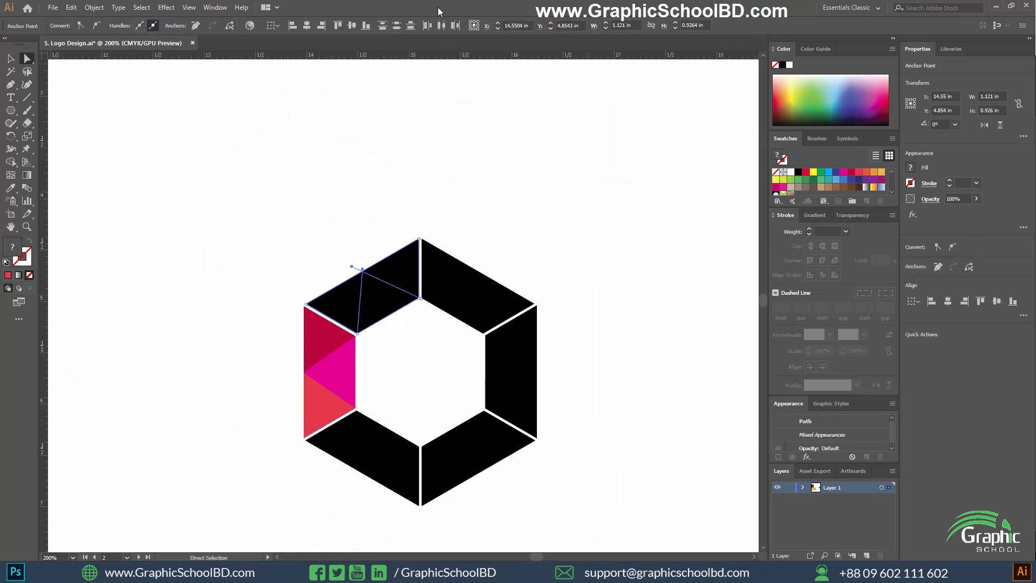
{"action": "left_click", "coordinate": [215, 8]}
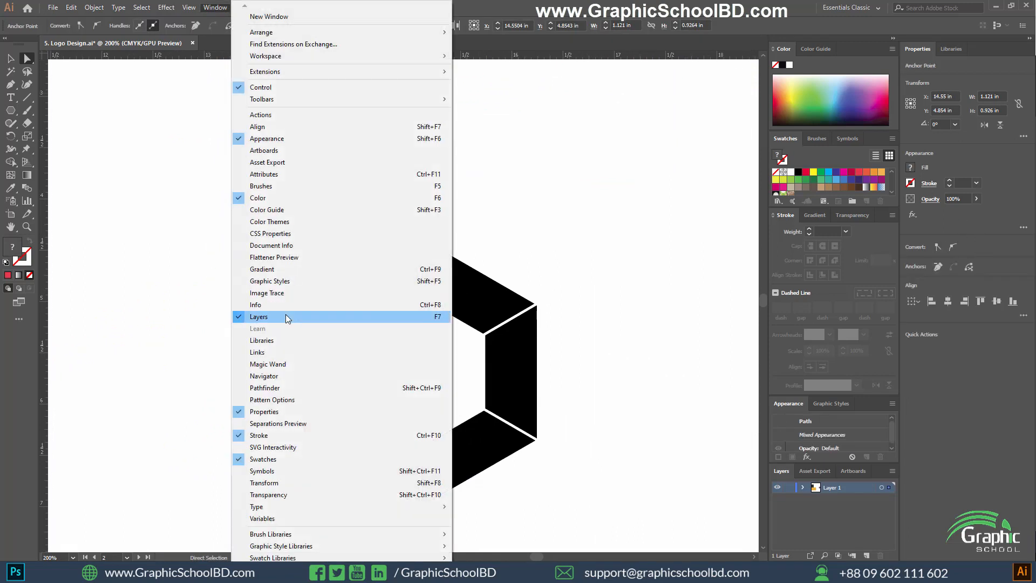
{"action": "left_click", "coordinate": [268, 391]}
{"action": "scroll", "coordinate": [517, 181], "scroll_direction": "up", "scroll_amount": 2}
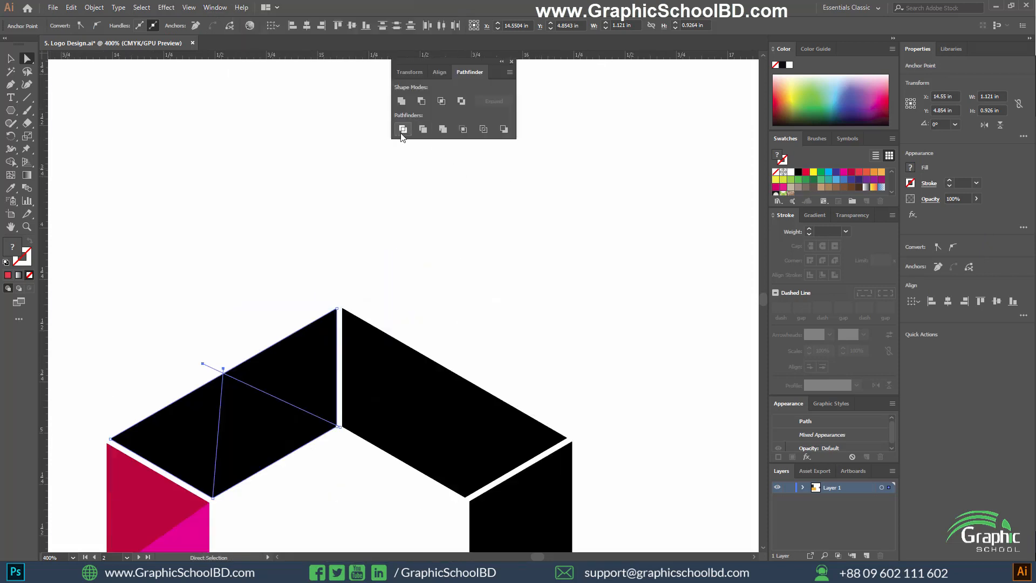
{"action": "left_click", "coordinate": [402, 129]}
{"action": "scroll", "coordinate": [598, 296], "scroll_direction": "down", "scroll_amount": 3}
{"action": "scroll", "coordinate": [598, 297], "scroll_direction": "up", "scroll_amount": 2}
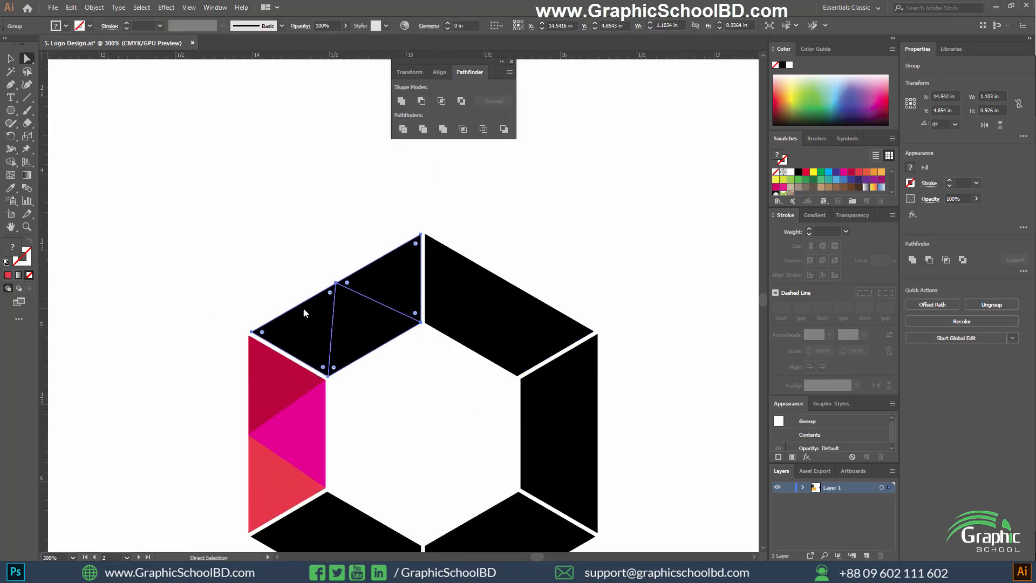
{"action": "right_click", "coordinate": [303, 306]}
{"action": "left_click", "coordinate": [365, 399]}
Colour the upper-left segment's middle triangle medium green, its left triangle light yellow-green and its right triangle dark green.
{"action": "left_click", "coordinate": [386, 331]}
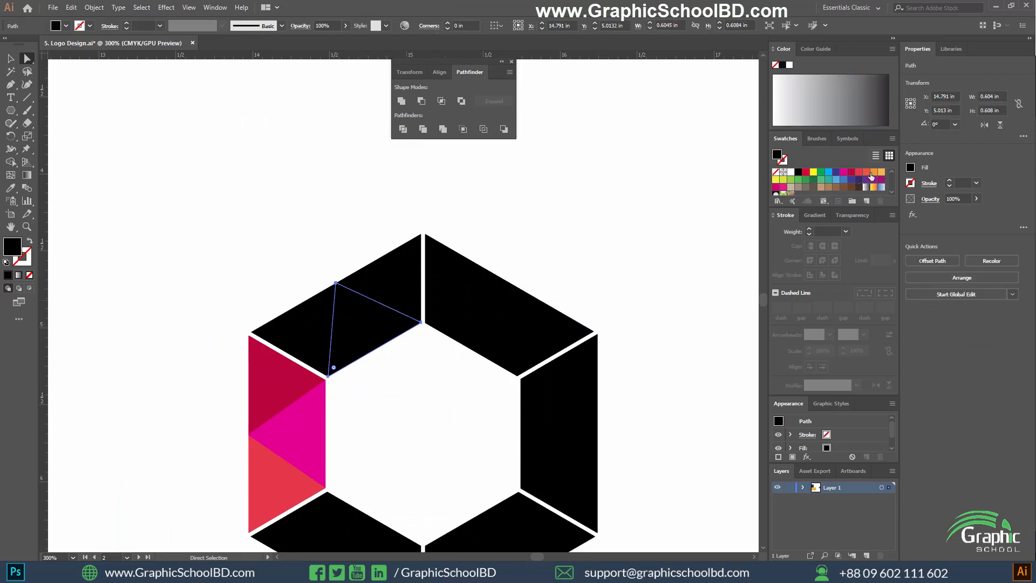
{"action": "left_click", "coordinate": [797, 181]}
{"action": "left_click", "coordinate": [289, 324]}
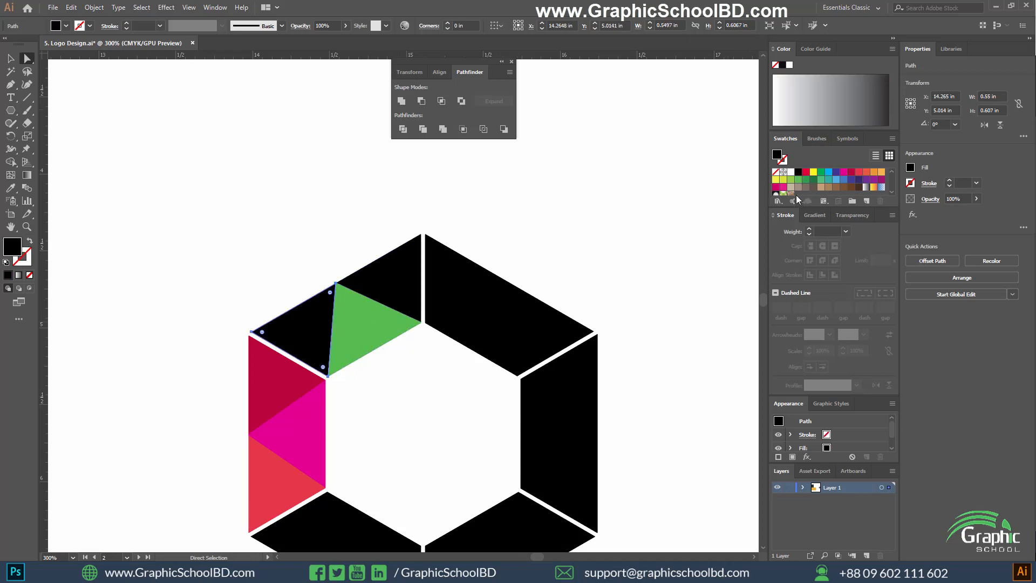
{"action": "left_click", "coordinate": [791, 179]}
{"action": "left_click", "coordinate": [411, 286]}
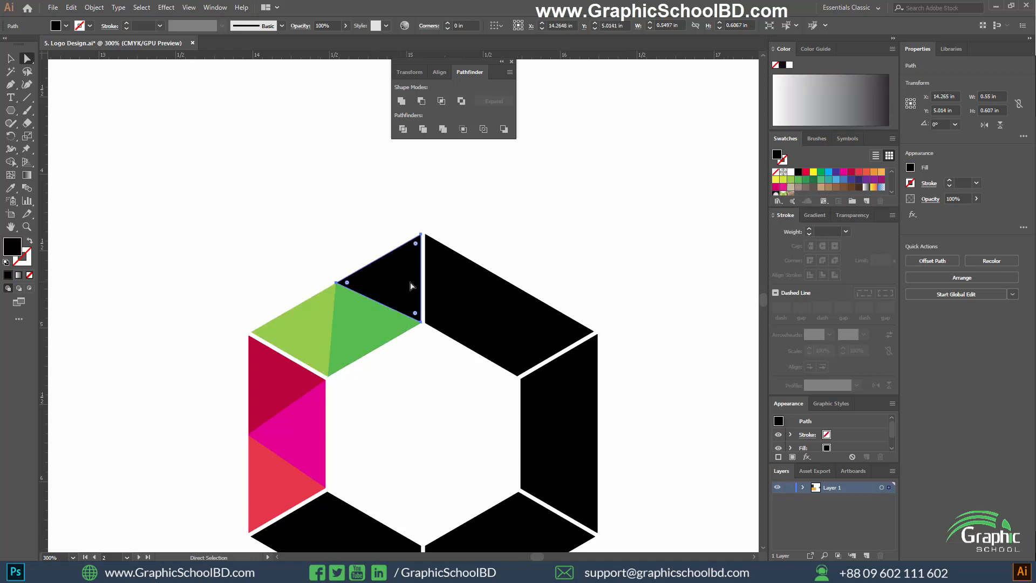
{"action": "left_click", "coordinate": [806, 180]}
{"action": "left_click", "coordinate": [597, 243]}
{"action": "key", "text": "ctrl+minus"}
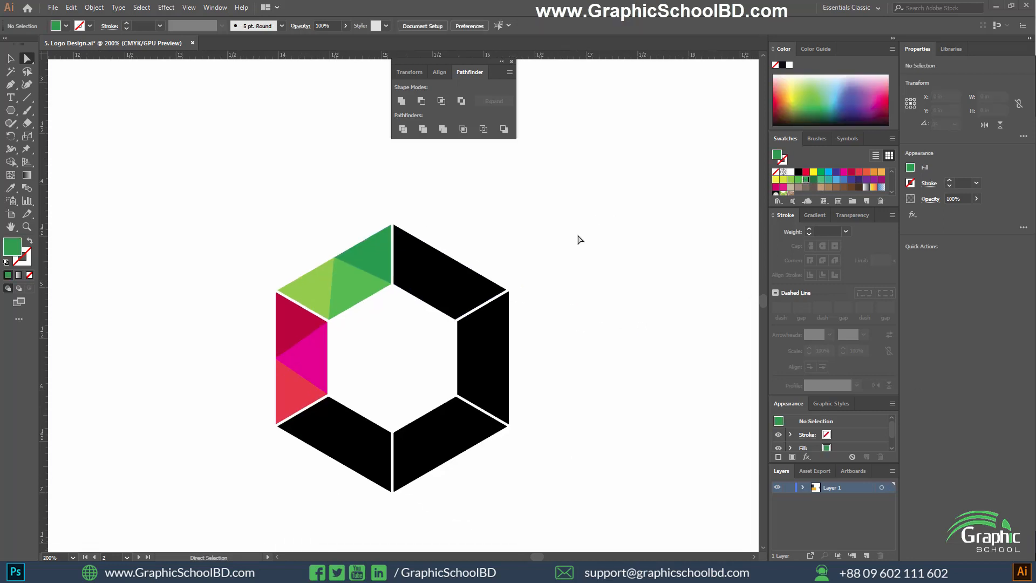
Draw two straight cut lines across the upper-right segment, from its two inner corners to the middle of its outer edge.
{"action": "scroll", "coordinate": [359, 306], "scroll_direction": "up", "scroll_amount": 2}
{"action": "left_click_drag", "start_coordinate": [479, 269], "coordinate": [416, 321]}
{"action": "scroll", "coordinate": [493, 319], "scroll_direction": "up", "scroll_amount": 1}
{"action": "left_click_drag", "start_coordinate": [516, 309], "coordinate": [469, 356]}
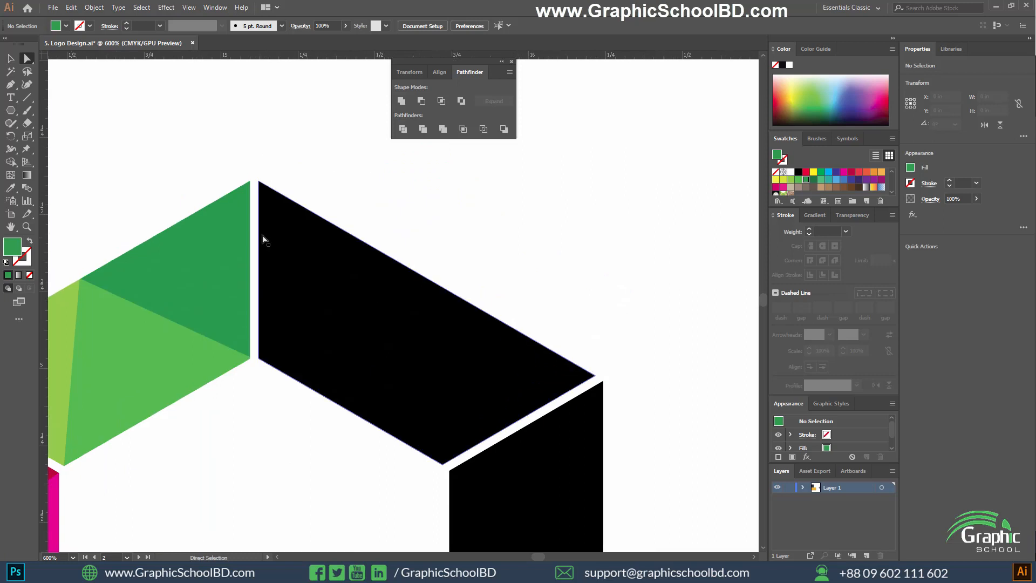
{"action": "key", "text": "backslash"}
{"action": "mouse_move", "coordinate": [81, 357]}
{"action": "left_mouse_down"}
{"action": "mouse_move", "coordinate": [254, 358]}
{"action": "mouse_move", "coordinate": [503, 272]}
{"action": "mouse_move", "coordinate": [438, 280]}
{"action": "left_mouse_up"}
{"action": "left_click_drag", "start_coordinate": [442, 463], "coordinate": [349, 380]}
Divide the upper-right segment along its two cut lines with Pathfinder and ungroup the resulting pieces.
{"action": "key", "text": "v"}
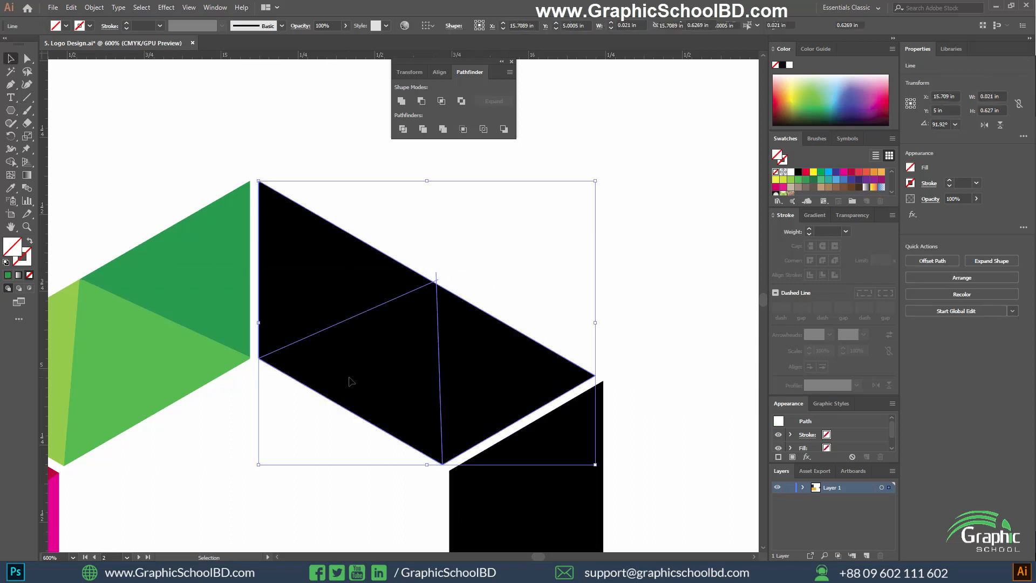
{"action": "scroll", "coordinate": [419, 324], "scroll_direction": "down", "scroll_amount": 1}
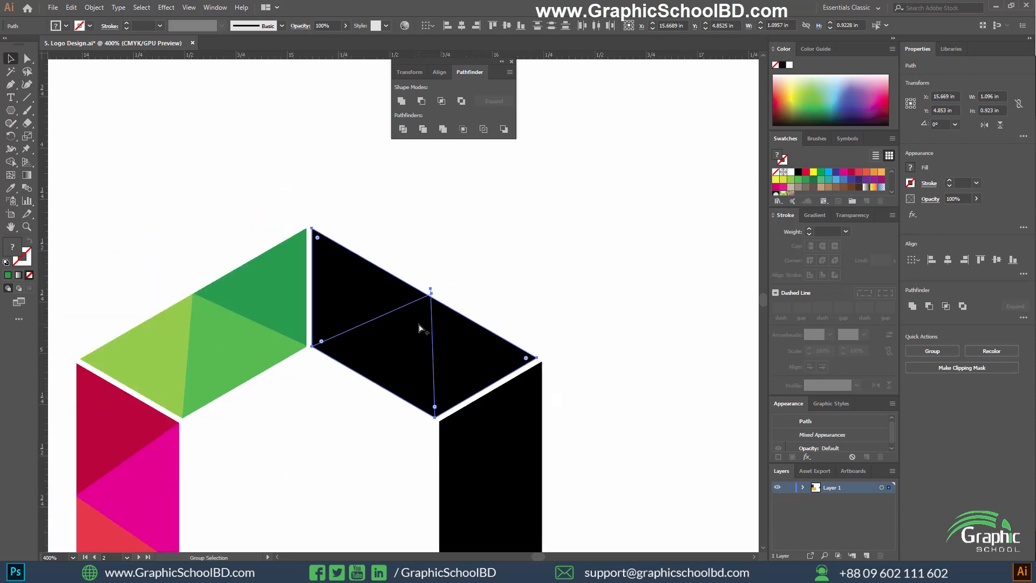
{"action": "left_click", "coordinate": [403, 129]}
{"action": "right_click", "coordinate": [370, 306]}
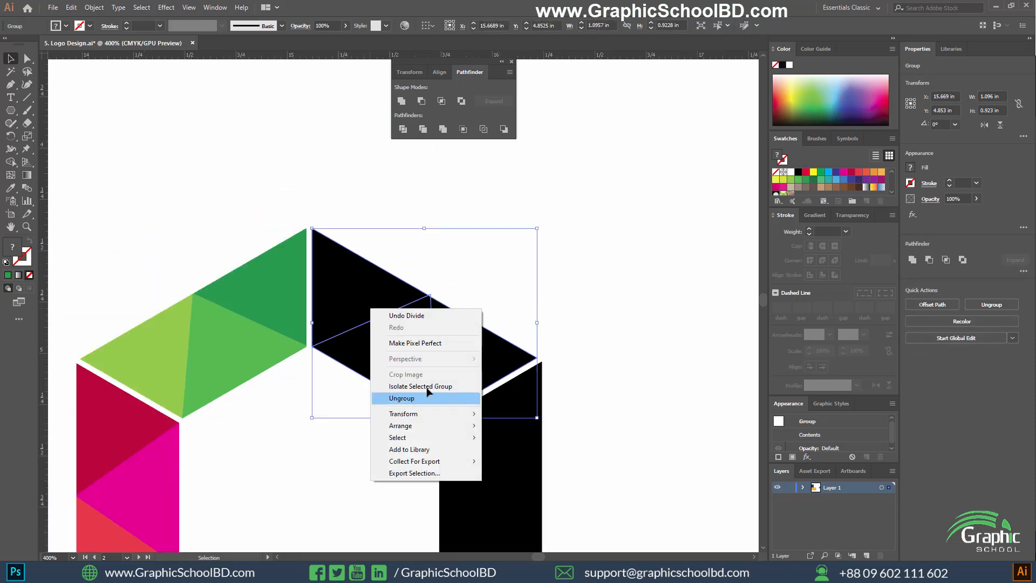
{"action": "left_click", "coordinate": [416, 396]}
Colour the upper-right segment's middle triangle light blue, its left triangle teal and its right triangle medium blue.
{"action": "left_click", "coordinate": [423, 352]}
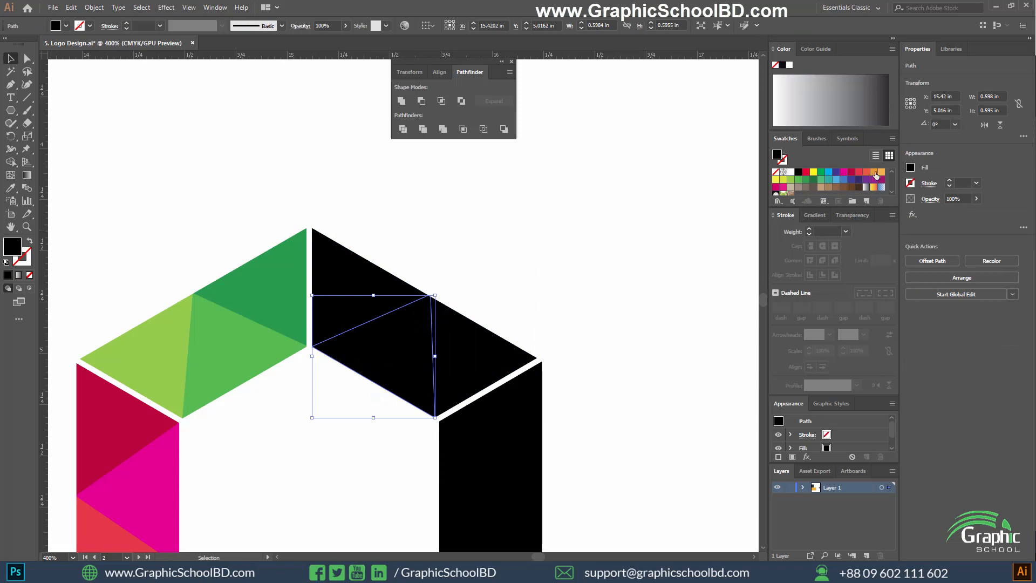
{"action": "left_click", "coordinate": [835, 181]}
{"action": "left_click", "coordinate": [342, 282]}
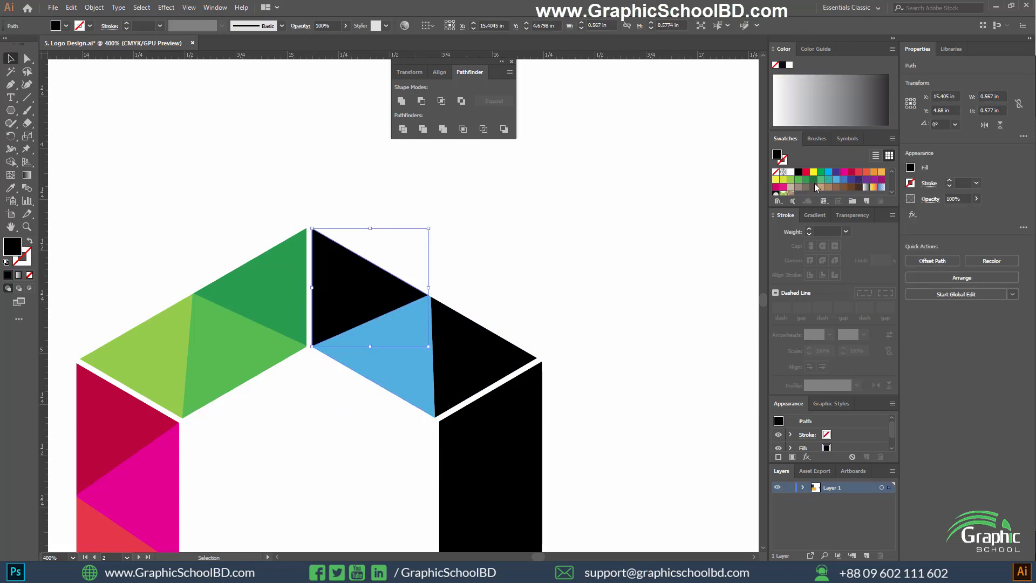
{"action": "left_click", "coordinate": [832, 181]}
{"action": "left_click", "coordinate": [451, 335]}
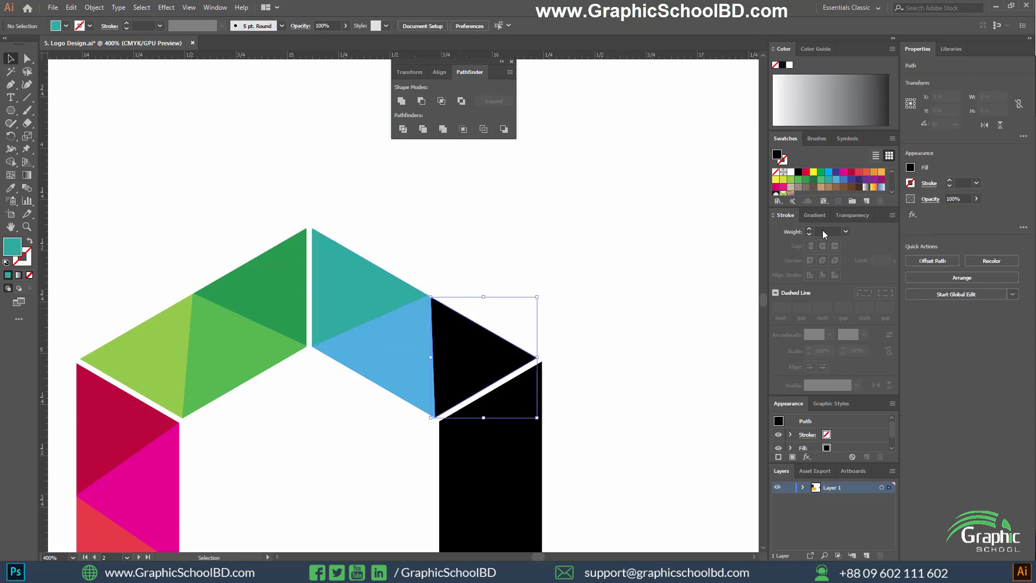
{"action": "left_click", "coordinate": [842, 181]}
{"action": "left_click", "coordinate": [556, 318]}
{"action": "scroll", "coordinate": [547, 320], "scroll_direction": "down", "scroll_amount": 2}
{"action": "left_click_drag", "start_coordinate": [597, 382], "coordinate": [539, 296]}
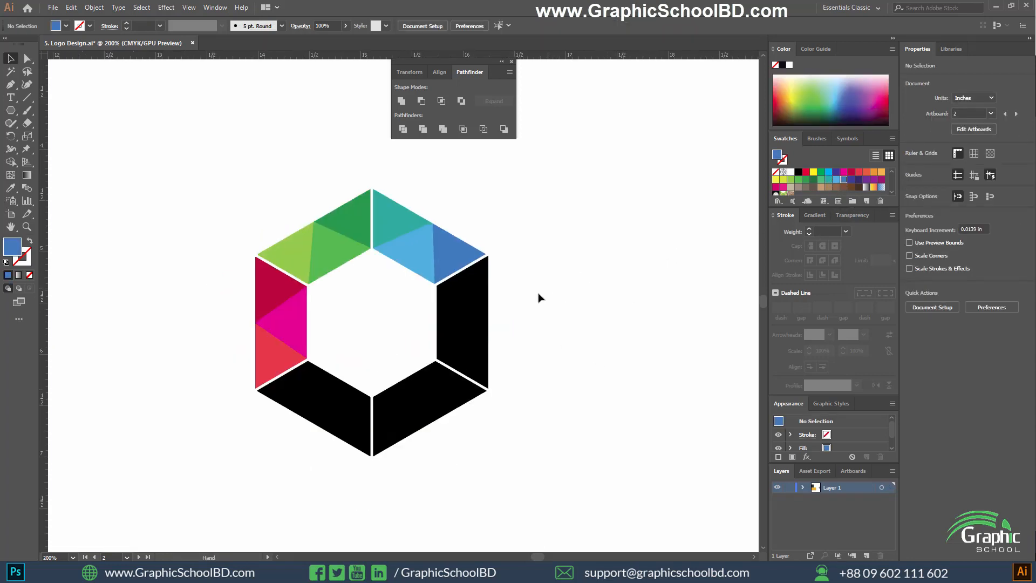
Draw two straight cut lines across the right segment, from its two inner corners to the middle of its outer edge.
{"action": "scroll", "coordinate": [376, 373], "scroll_direction": "up", "scroll_amount": 1}
{"action": "left_click_drag", "start_coordinate": [374, 372], "coordinate": [363, 414]}
{"action": "left_click_drag", "start_coordinate": [358, 349], "coordinate": [577, 419]}
{"action": "scroll", "coordinate": [577, 389], "scroll_direction": "up", "scroll_amount": 1}
{"action": "left_click", "coordinate": [558, 397]}
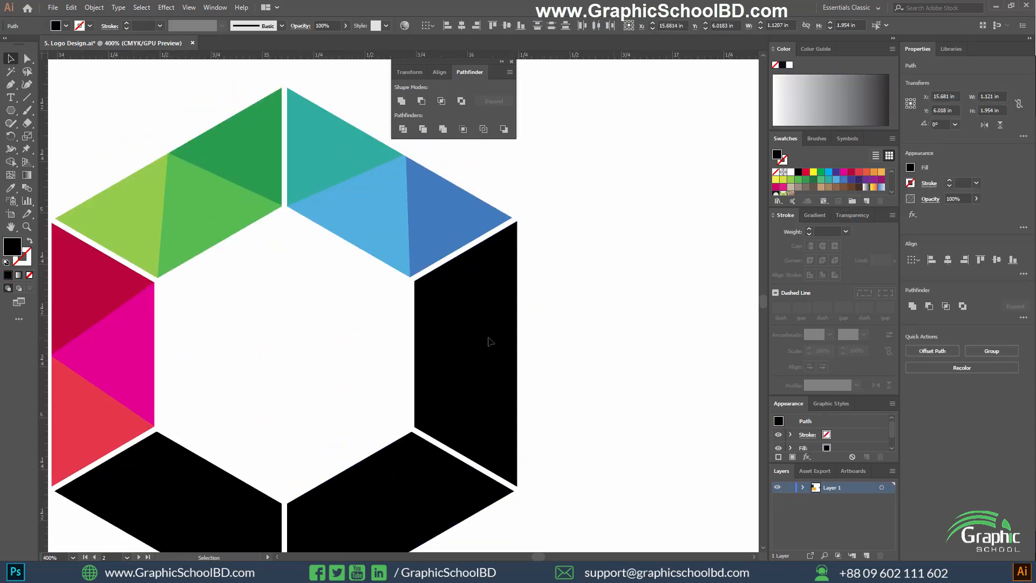
{"action": "left_click", "coordinate": [475, 335]}
{"action": "left_click_drag", "start_coordinate": [457, 324], "coordinate": [455, 333]}
{"action": "left_click", "coordinate": [27, 97]}
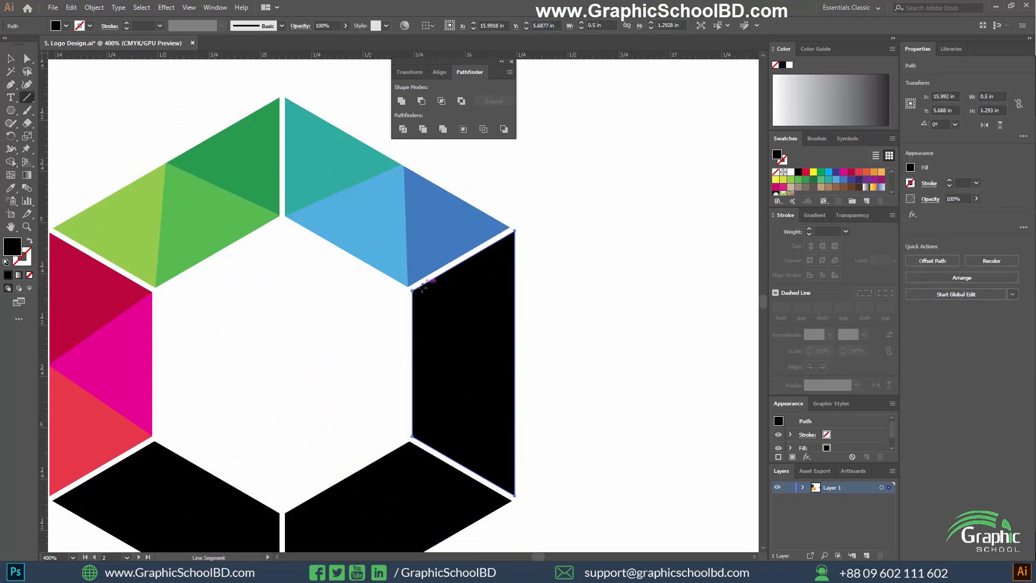
{"action": "left_click_drag", "start_coordinate": [412, 288], "coordinate": [516, 366]}
{"action": "left_click_drag", "start_coordinate": [411, 435], "coordinate": [521, 362]}
Divide the right segment along its two cut lines with Pathfinder and ungroup the resulting pieces.
{"action": "key", "text": "v"}
{"action": "left_click_drag", "start_coordinate": [593, 325], "coordinate": [486, 384]}
{"action": "left_click", "coordinate": [403, 129]}
{"action": "right_click", "coordinate": [494, 329]}
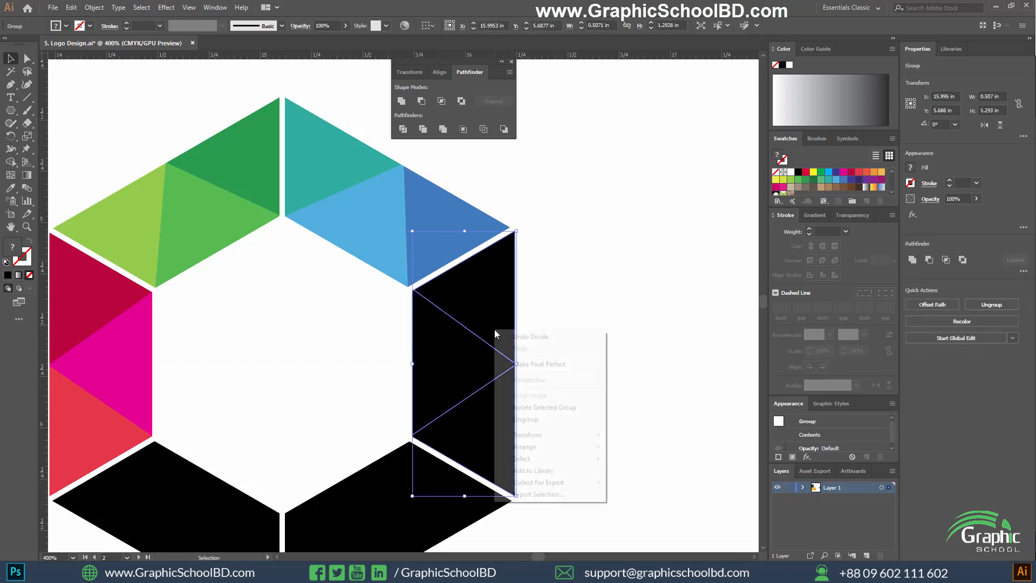
{"action": "left_click", "coordinate": [531, 418]}
Try tan and pink fills on the right segment's middle triangle and settle on yellow.
{"action": "left_click", "coordinate": [398, 353]}
{"action": "left_click", "coordinate": [450, 362]}
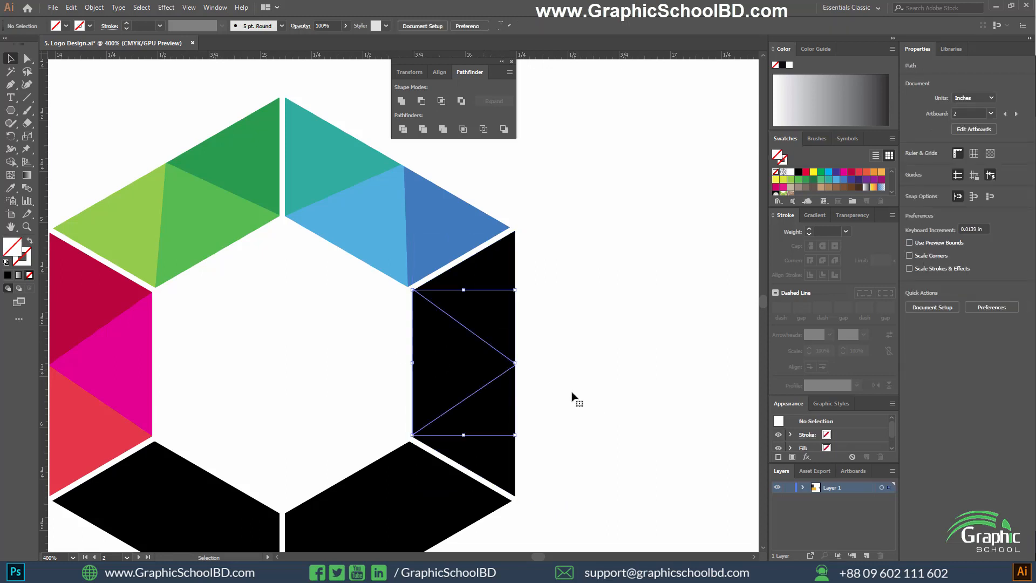
{"action": "left_click_drag", "start_coordinate": [573, 393], "coordinate": [563, 345]}
{"action": "left_click", "coordinate": [821, 187]}
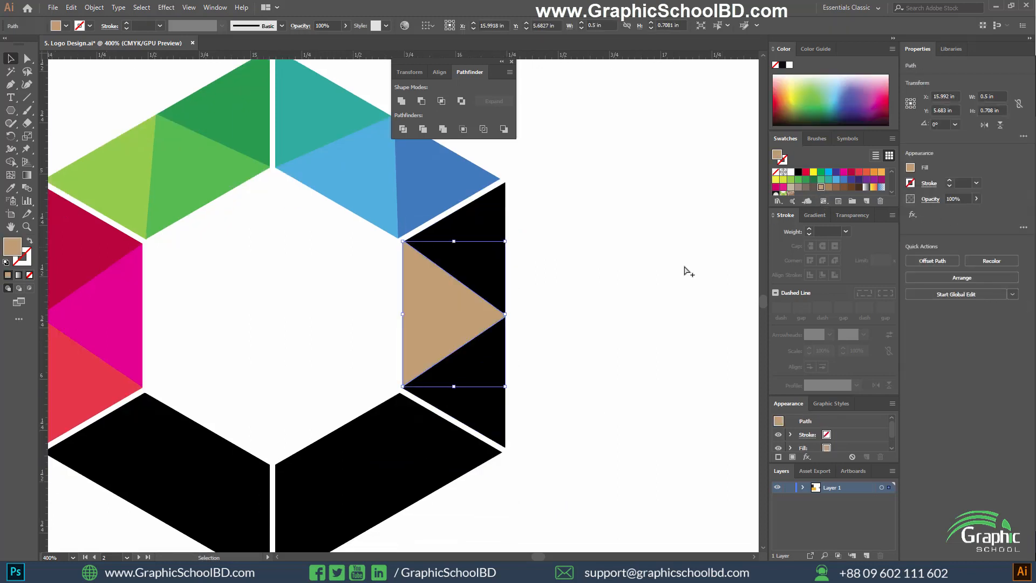
{"action": "scroll", "coordinate": [663, 281], "scroll_direction": "down", "scroll_amount": 1}
{"action": "scroll", "coordinate": [648, 300], "scroll_direction": "up", "scroll_amount": 1}
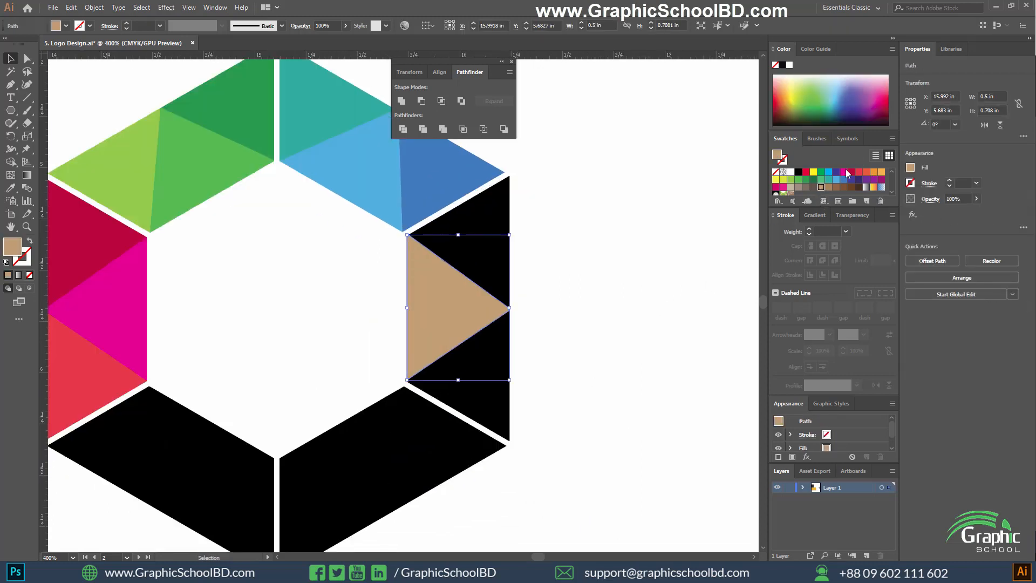
{"action": "left_click", "coordinate": [784, 188]}
{"action": "left_click_drag", "start_coordinate": [562, 290], "coordinate": [628, 306]}
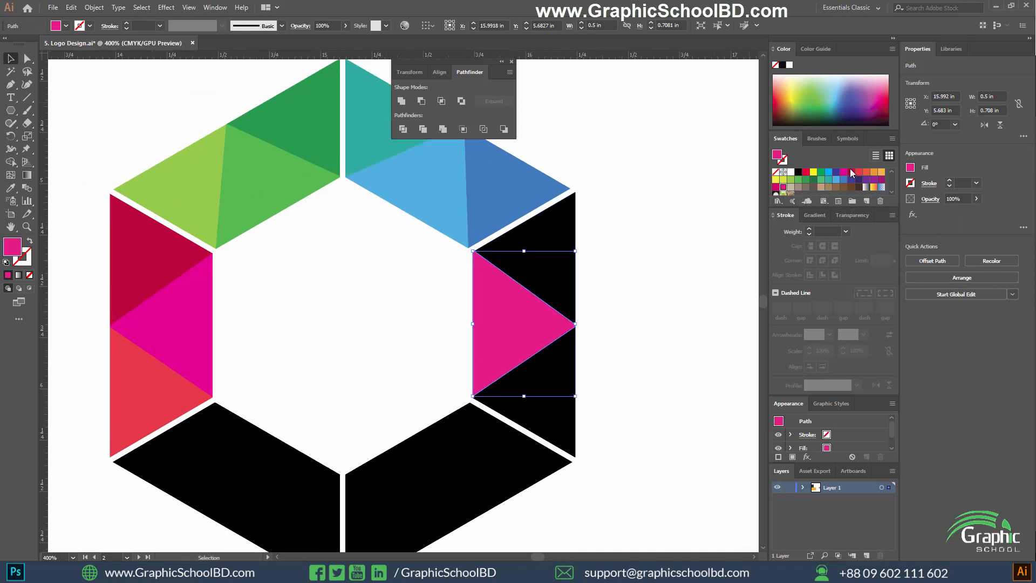
{"action": "left_click", "coordinate": [776, 179]}
Colour the right segment's upper triangle yellow-green and its lower triangle light green.
{"action": "left_click", "coordinate": [552, 233]}
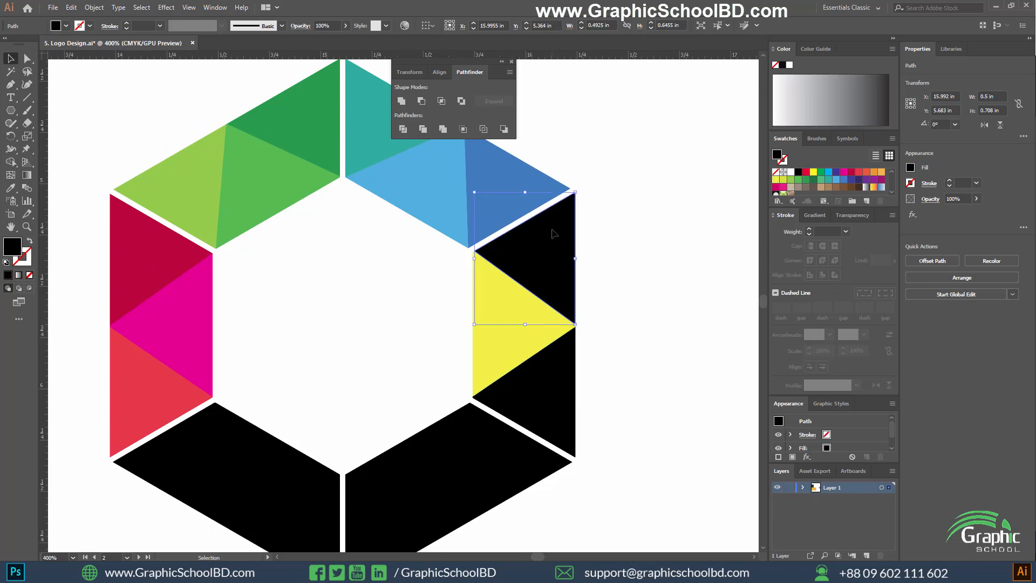
{"action": "left_click", "coordinate": [783, 180]}
{"action": "left_click", "coordinate": [559, 363]}
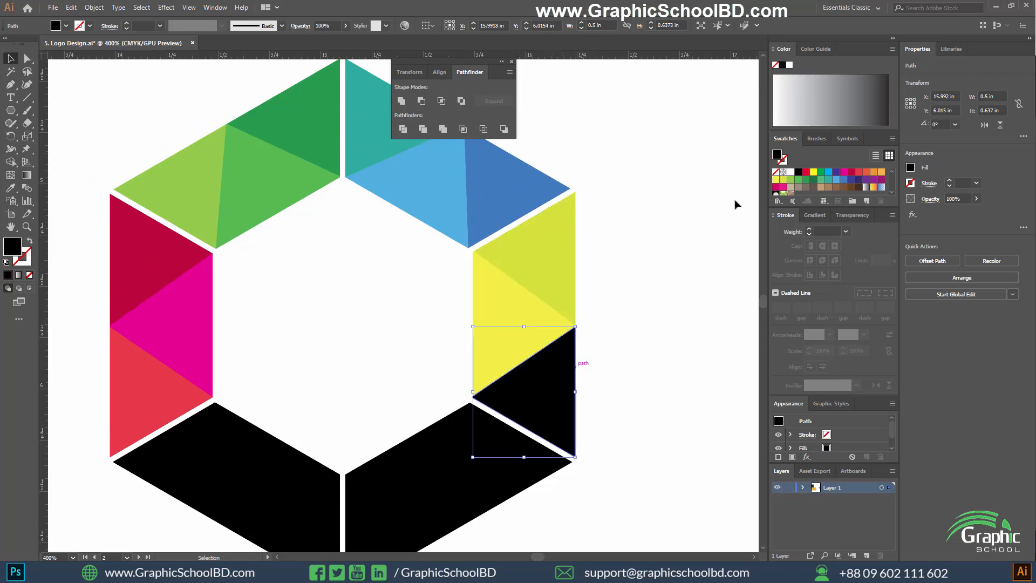
{"action": "left_click", "coordinate": [791, 180]}
{"action": "left_click", "coordinate": [657, 342]}
{"action": "scroll", "coordinate": [657, 342], "scroll_direction": "down", "scroll_amount": 3}
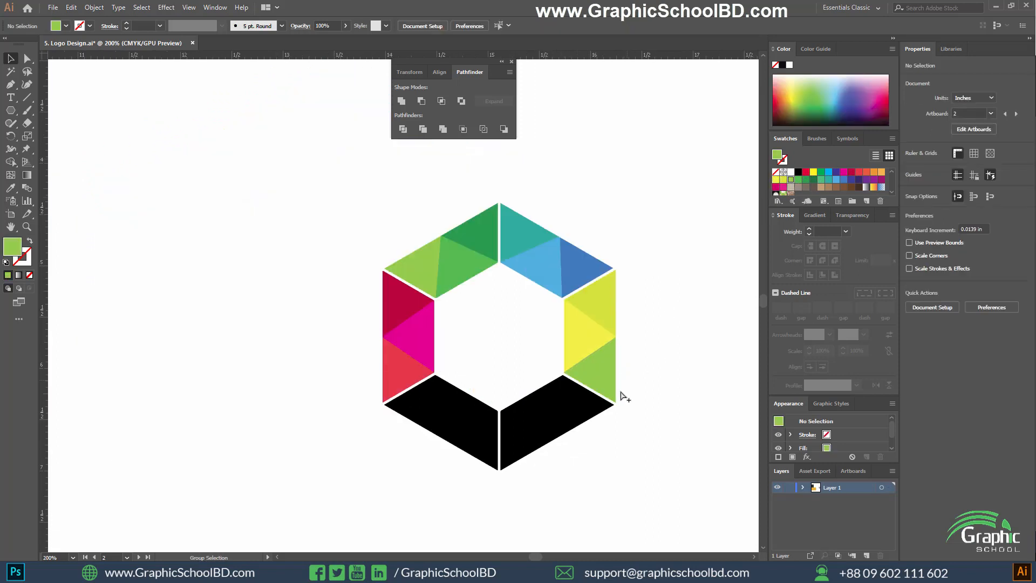
Draw two straight cut lines across the lower-right segment, from its two inner corners to the middle of its outer edge.
{"action": "scroll", "coordinate": [624, 393], "scroll_direction": "up", "scroll_amount": 2}
{"action": "left_click", "coordinate": [515, 463]}
{"action": "scroll", "coordinate": [497, 419], "scroll_direction": "up", "scroll_amount": 2}
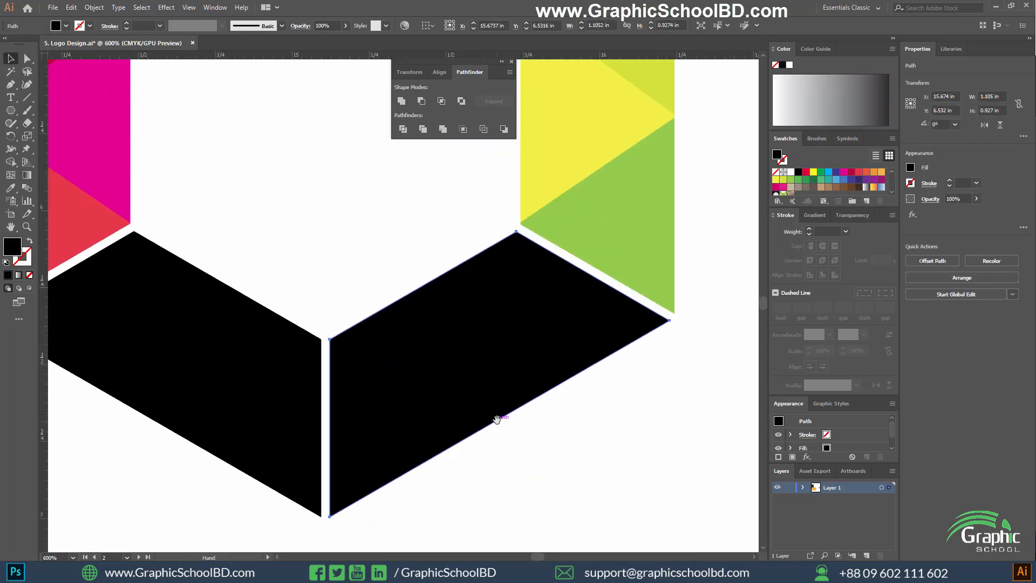
{"action": "key", "text": "backslash"}
{"action": "scroll", "coordinate": [549, 237], "scroll_direction": "down", "scroll_amount": 1}
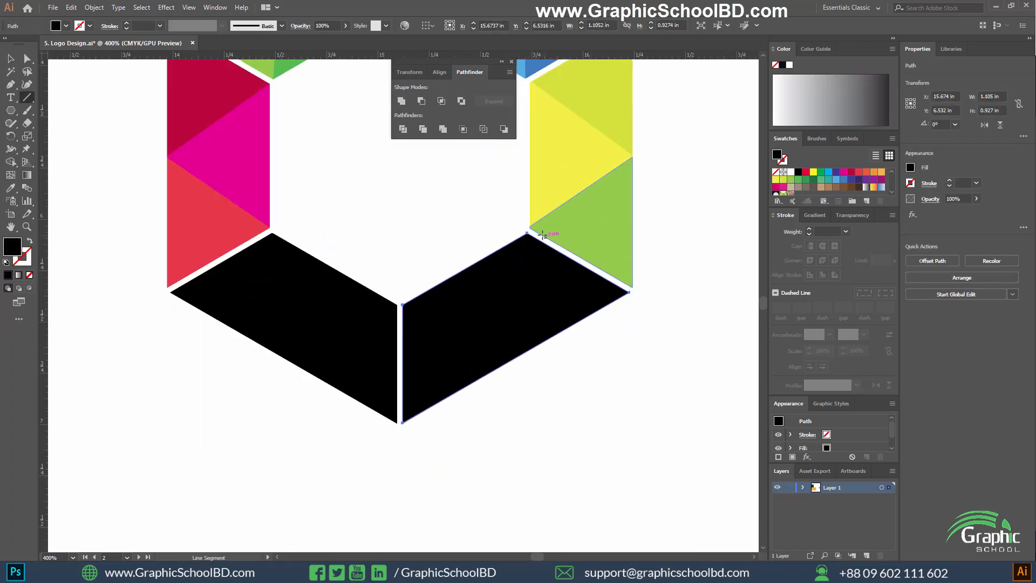
{"action": "mouse_move", "coordinate": [526, 232]}
{"action": "left_mouse_down"}
{"action": "mouse_move", "coordinate": [516, 357]}
{"action": "mouse_move", "coordinate": [526, 359]}
{"action": "left_mouse_up"}
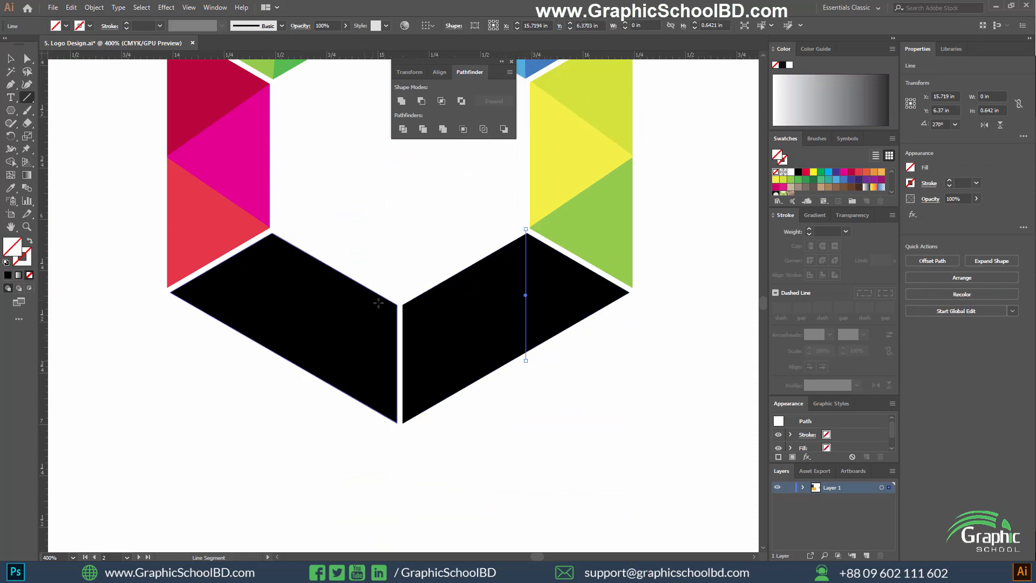
{"action": "left_click_drag", "start_coordinate": [402, 305], "coordinate": [534, 361]}
Divide the lower-right segment along its two cut lines with Pathfinder and ungroup the resulting pieces.
{"action": "key", "text": "v"}
{"action": "left_click_drag", "start_coordinate": [561, 393], "coordinate": [491, 174]}
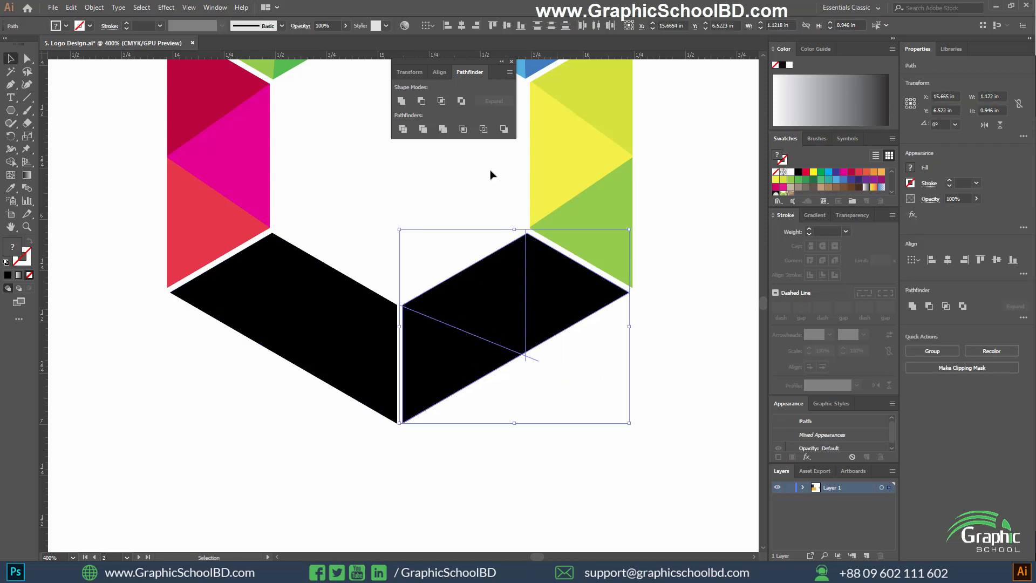
{"action": "left_click", "coordinate": [403, 129]}
{"action": "right_click", "coordinate": [497, 296]}
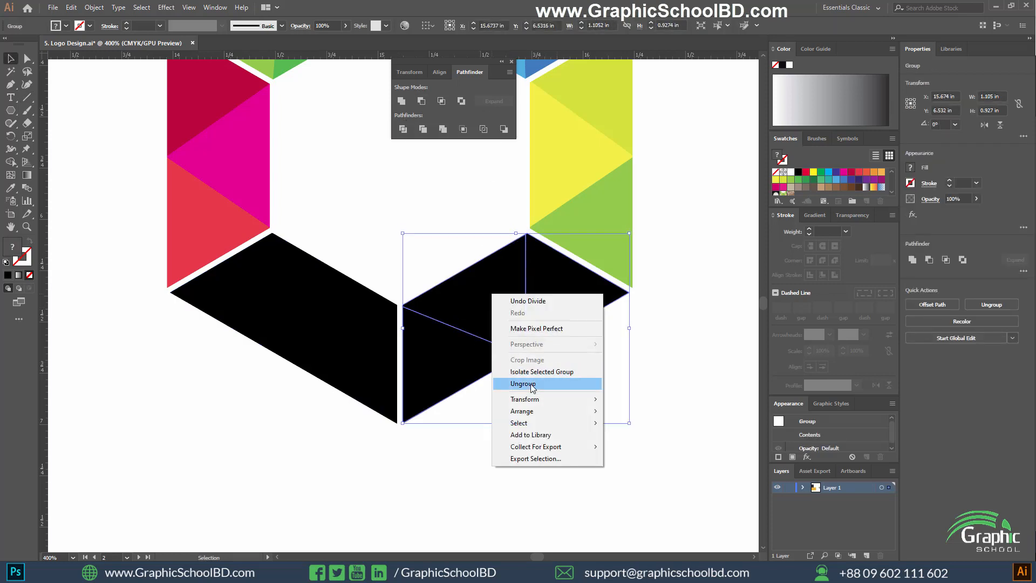
{"action": "left_click", "coordinate": [531, 384]}
Try magenta on the lower-right segment's right triangle and settle on a purple fill.
{"action": "left_click", "coordinate": [583, 308]}
{"action": "scroll", "coordinate": [588, 313], "scroll_direction": "up", "scroll_amount": 2}
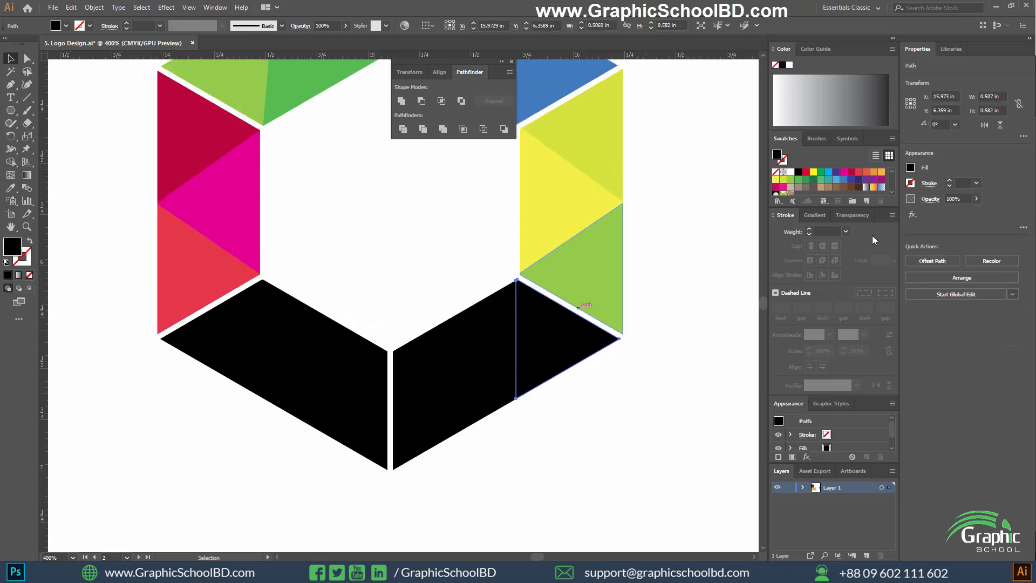
{"action": "left_click", "coordinate": [842, 172]}
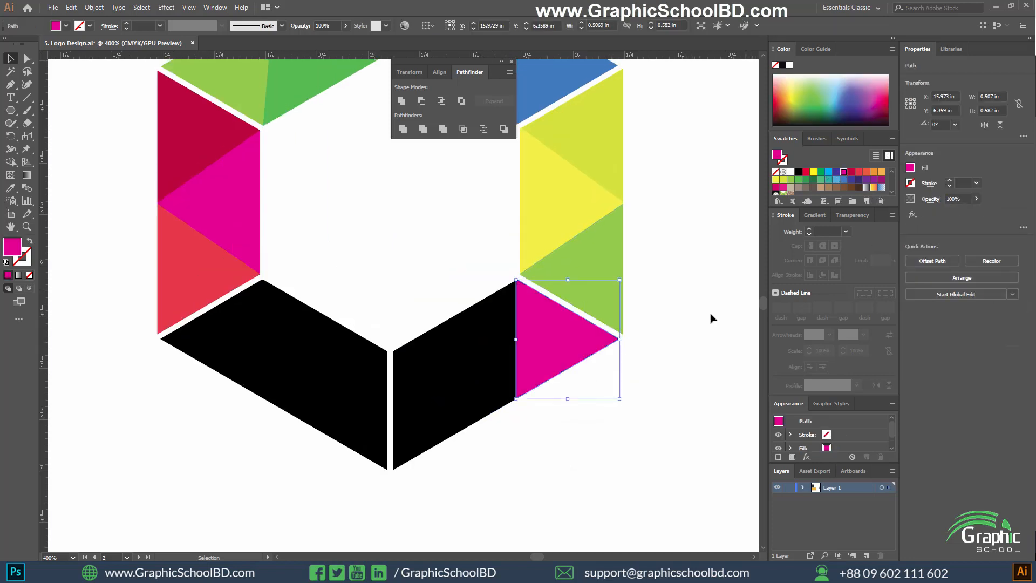
{"action": "left_click_drag", "start_coordinate": [710, 317], "coordinate": [708, 327]}
{"action": "scroll", "coordinate": [664, 378], "scroll_direction": "down", "scroll_amount": 2}
{"action": "left_click_drag", "start_coordinate": [543, 373], "coordinate": [511, 383]}
{"action": "scroll", "coordinate": [593, 399], "scroll_direction": "up", "scroll_amount": 1}
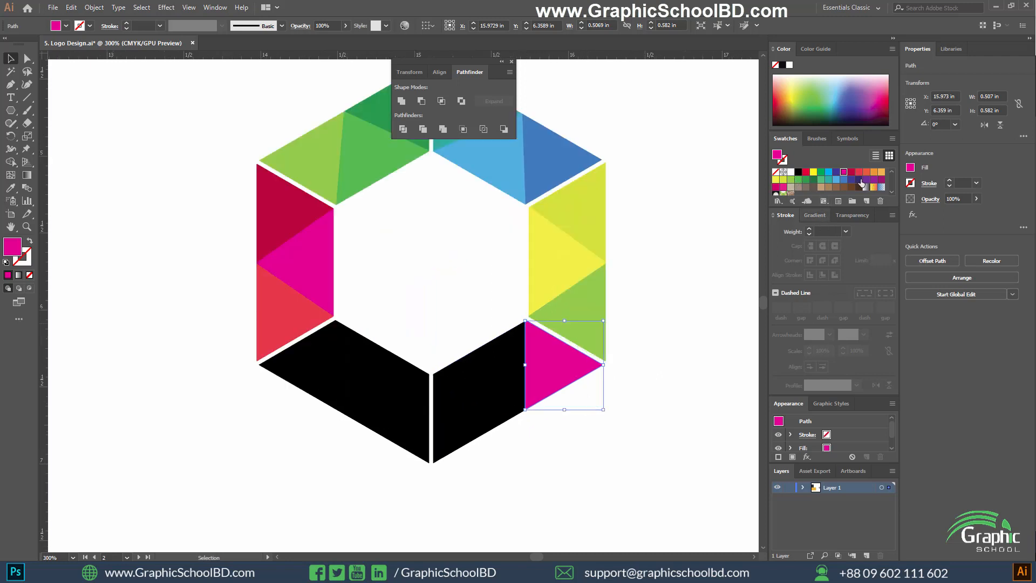
{"action": "scroll", "coordinate": [862, 183], "scroll_direction": "down", "scroll_amount": 3}
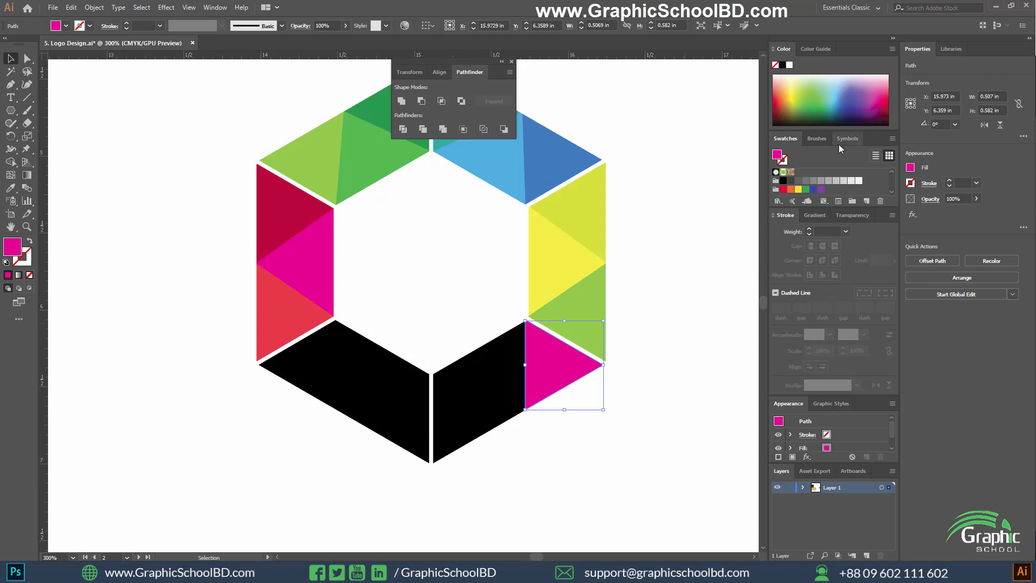
{"action": "left_click", "coordinate": [892, 138]}
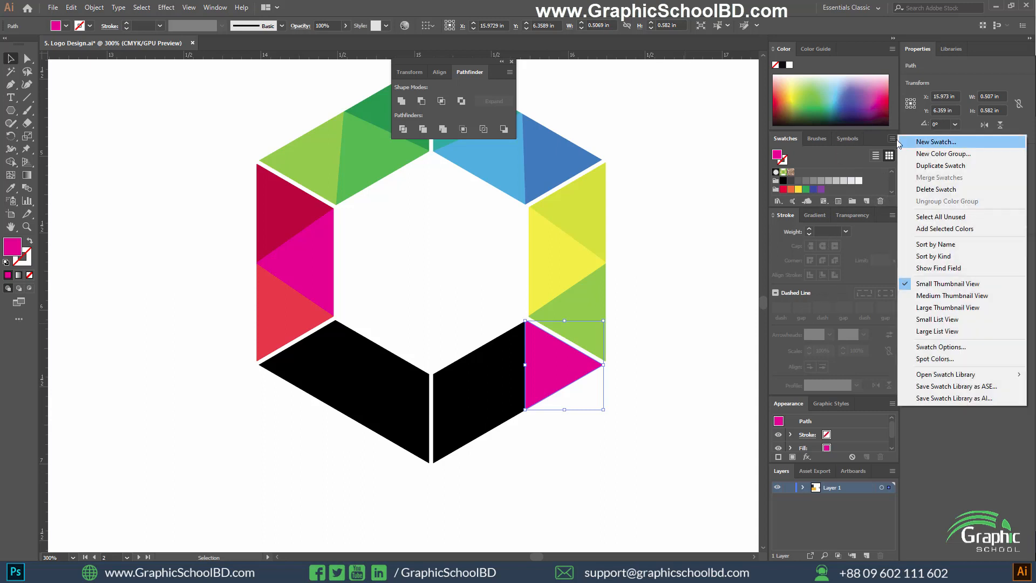
{"action": "left_click", "coordinate": [833, 175]}
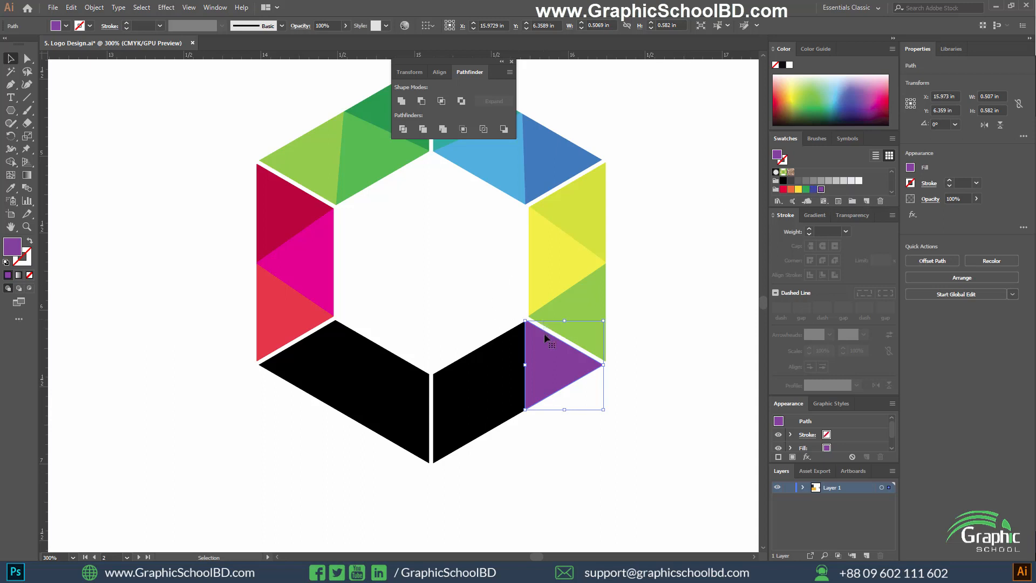
Sample the purple onto the lower-right segment's middle triangle and change its fill to the brighter purple 9d0ee0.
{"action": "left_click", "coordinate": [513, 359]}
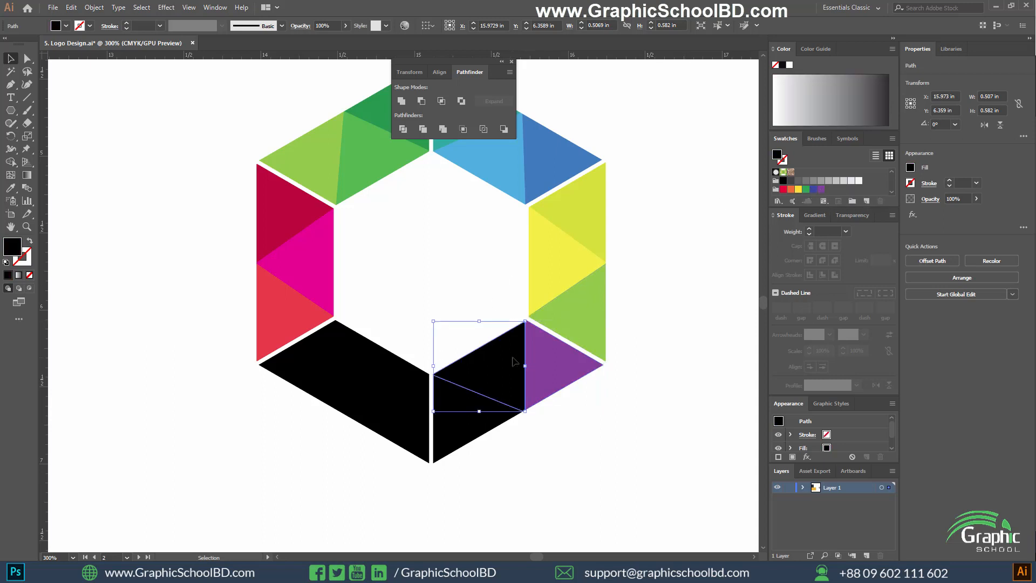
{"action": "key", "text": "i"}
{"action": "left_click", "coordinate": [535, 384]}
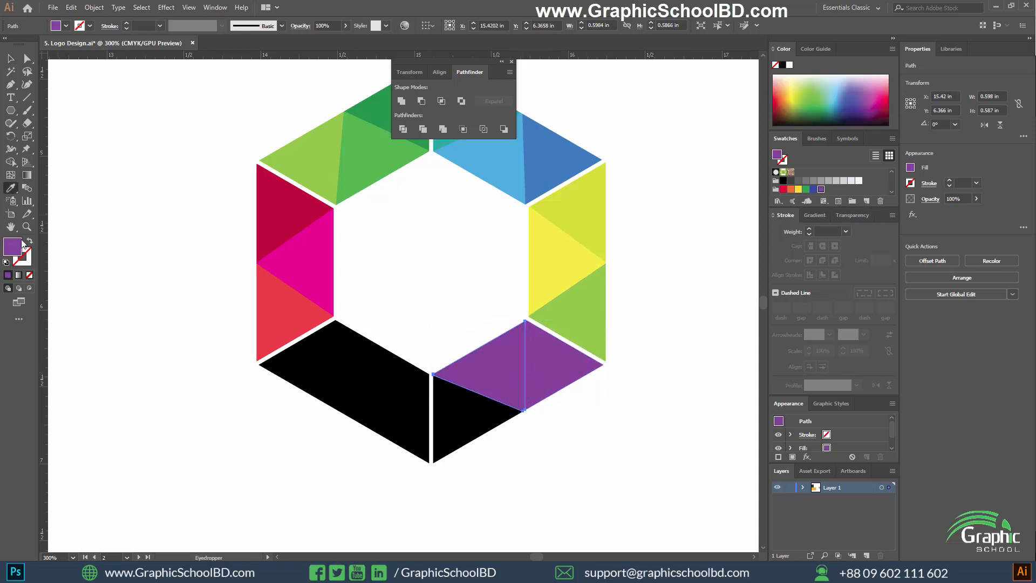
{"action": "double_click", "coordinate": [22, 242]}
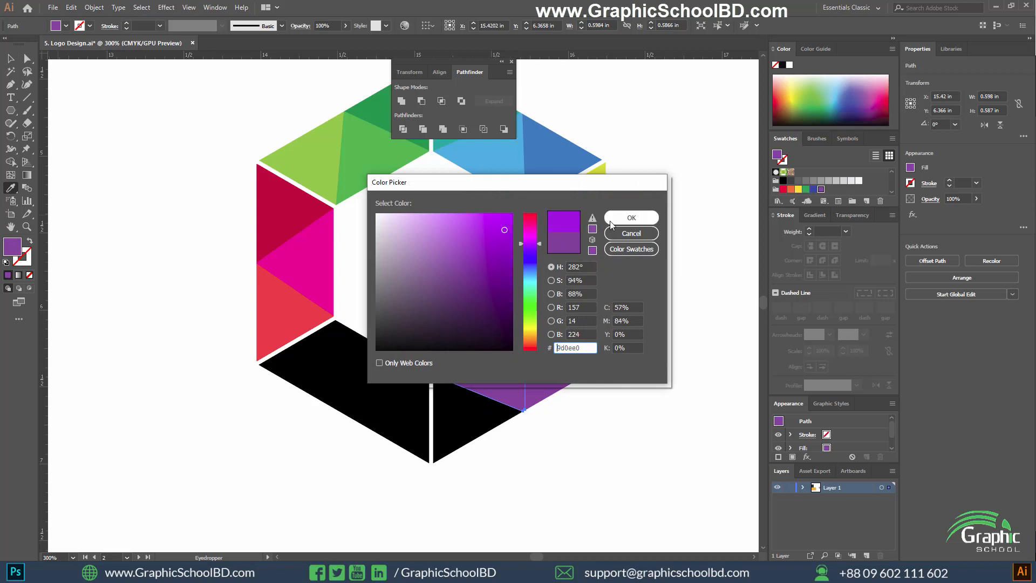
{"action": "left_click", "coordinate": [631, 217]}
Sample the purple onto the lower-right segment's left triangle and darken its fill to 3b0156.
{"action": "key", "text": "v"}
{"action": "left_click", "coordinate": [479, 427]}
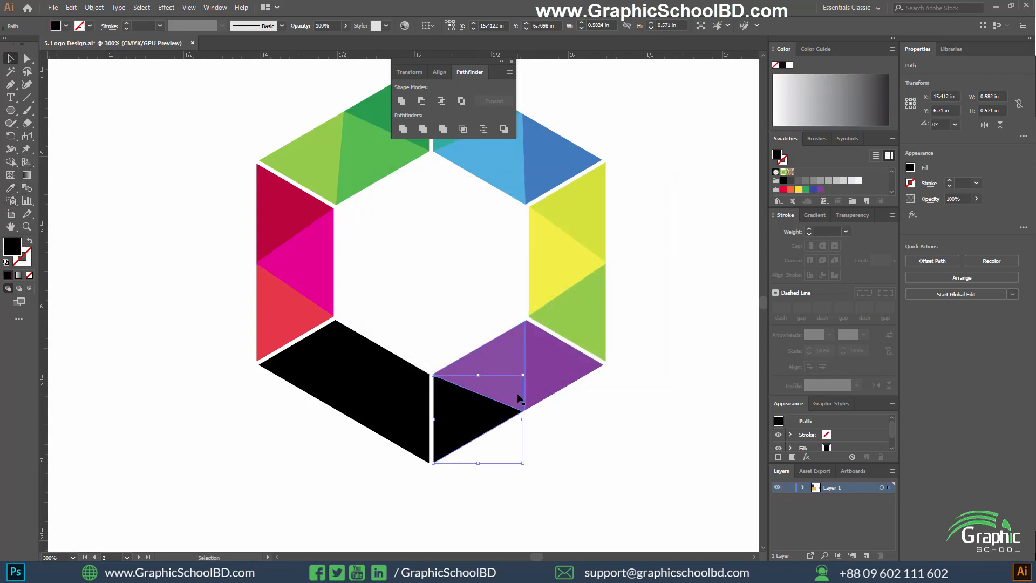
{"action": "key", "text": "i"}
{"action": "left_click", "coordinate": [558, 363]}
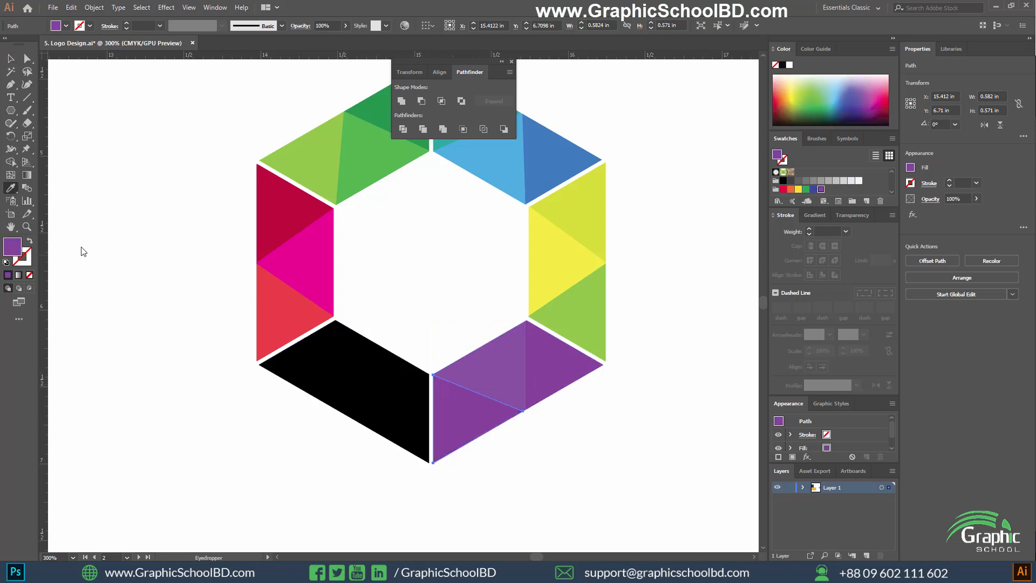
{"action": "double_click", "coordinate": [12, 246]}
{"action": "left_click", "coordinate": [511, 304]}
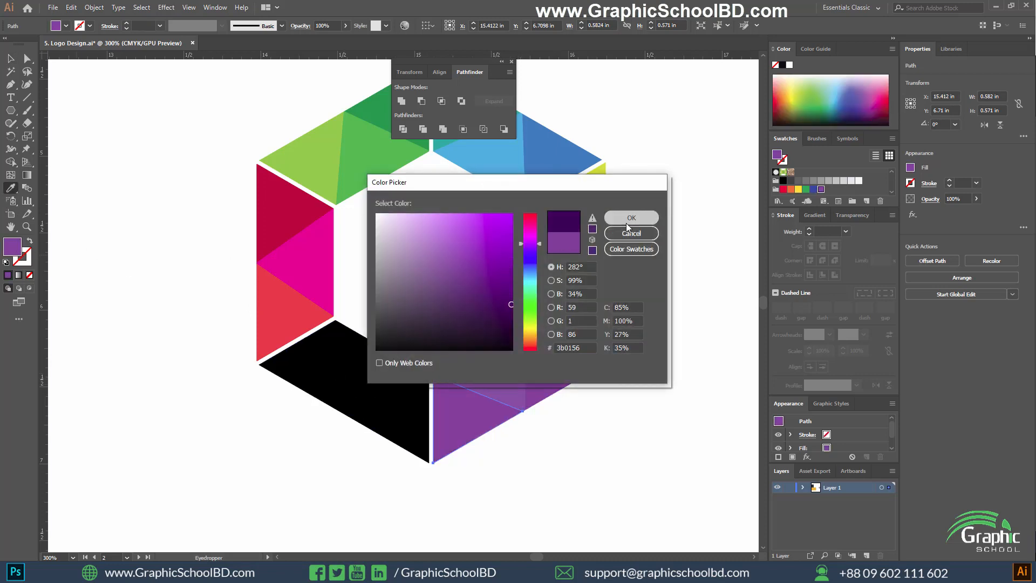
{"action": "left_click", "coordinate": [626, 223]}
{"action": "key", "text": "v"}
{"action": "left_click", "coordinate": [614, 436]}
{"action": "scroll", "coordinate": [598, 453], "scroll_direction": "down", "scroll_amount": 2}
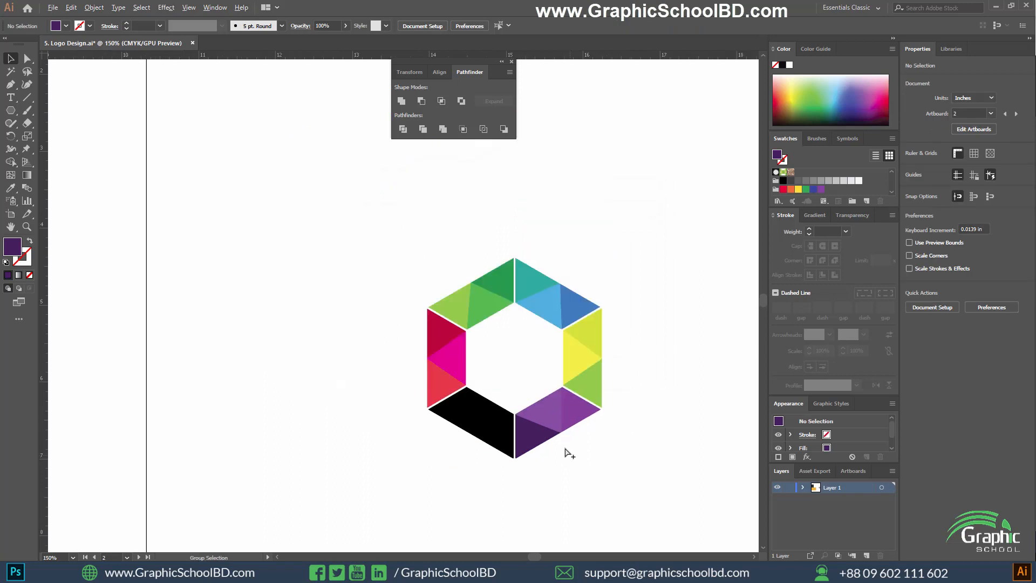
Lighten the fill of the lower-right segment's left triangle to a medium dark purple.
{"action": "scroll", "coordinate": [567, 452], "scroll_direction": "up", "scroll_amount": 2}
{"action": "left_click", "coordinate": [521, 432]}
{"action": "double_click", "coordinate": [8, 250]}
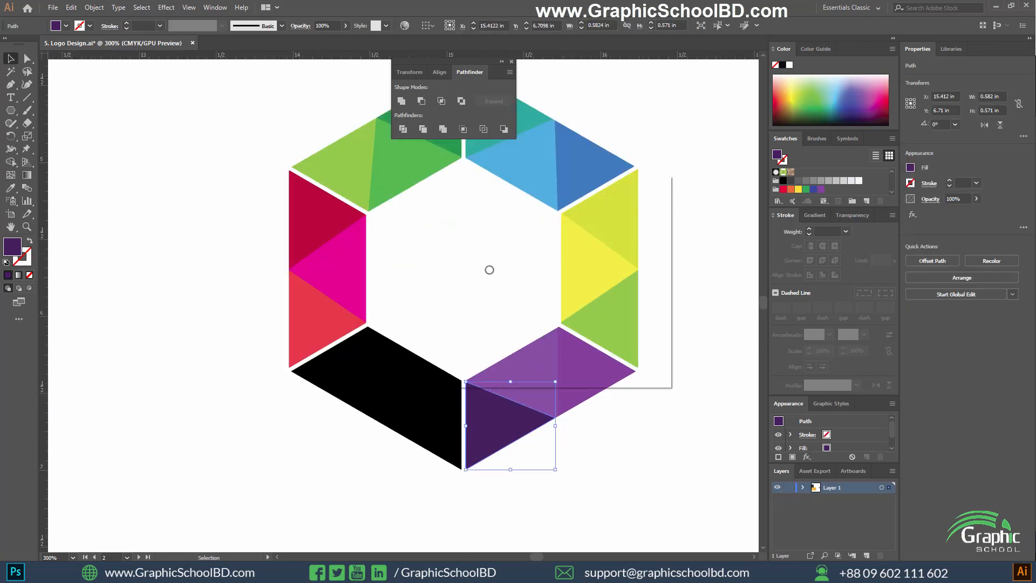
{"action": "left_click", "coordinate": [503, 282]}
{"action": "left_click", "coordinate": [631, 218]}
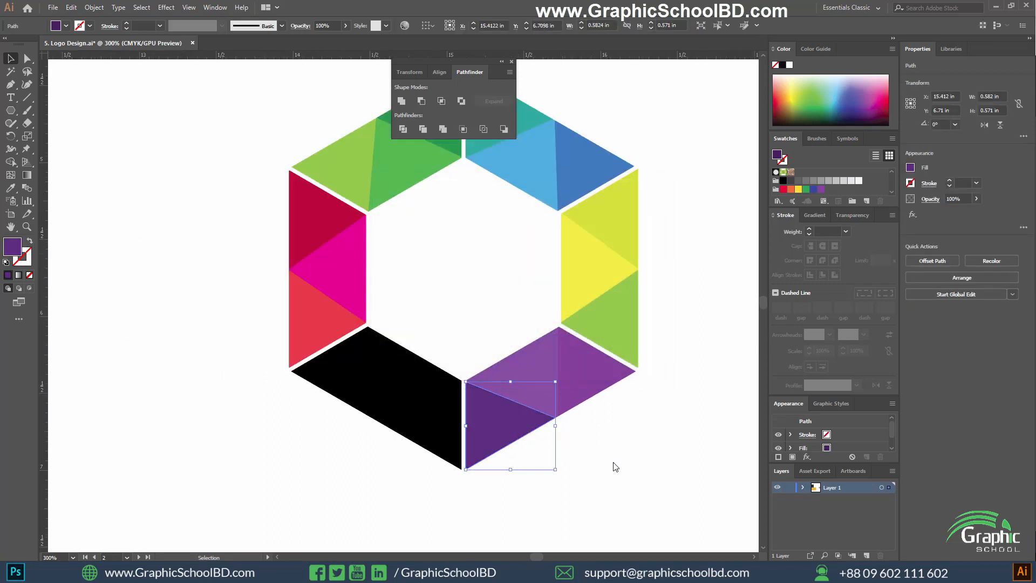
{"action": "left_click", "coordinate": [557, 490]}
Draw two straight cut lines across the lower-left segment, from its two inner corners to the middle of its outer edge.
{"action": "scroll", "coordinate": [602, 479], "scroll_direction": "right", "scroll_amount": 1}
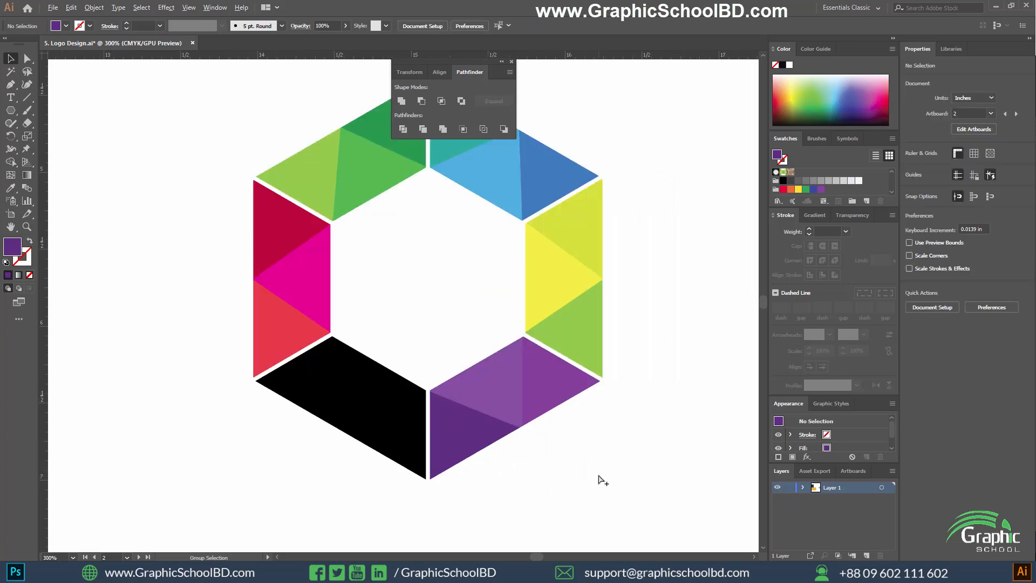
{"action": "left_click", "coordinate": [398, 451]}
{"action": "key", "text": "ctrl+plus"}
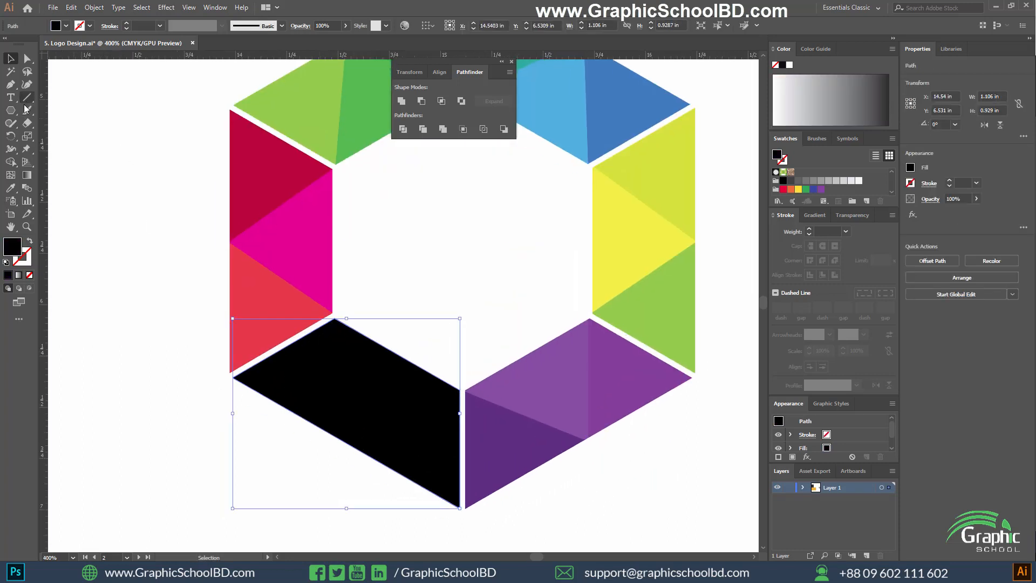
{"action": "left_click", "coordinate": [26, 98]}
{"action": "scroll", "coordinate": [301, 349], "scroll_direction": "down", "scroll_amount": 1}
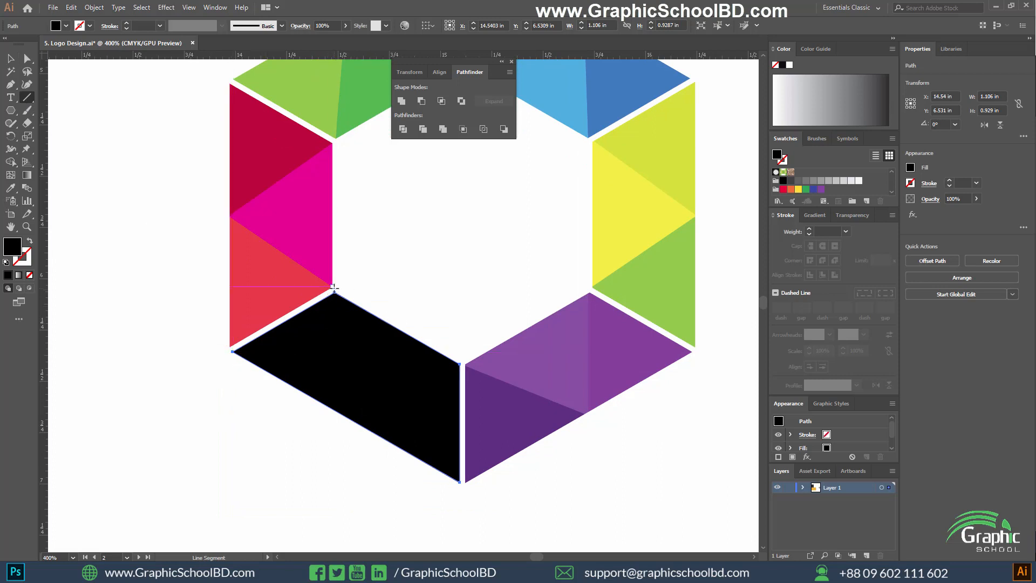
{"action": "left_click_drag", "start_coordinate": [333, 287], "coordinate": [346, 423]}
{"action": "left_click_drag", "start_coordinate": [460, 363], "coordinate": [345, 417]}
Divide the lower-left segment along its two cut lines with Pathfinder and ungroup the resulting pieces.
{"action": "key", "text": "v"}
{"action": "left_click_drag", "start_coordinate": [449, 286], "coordinate": [248, 482]}
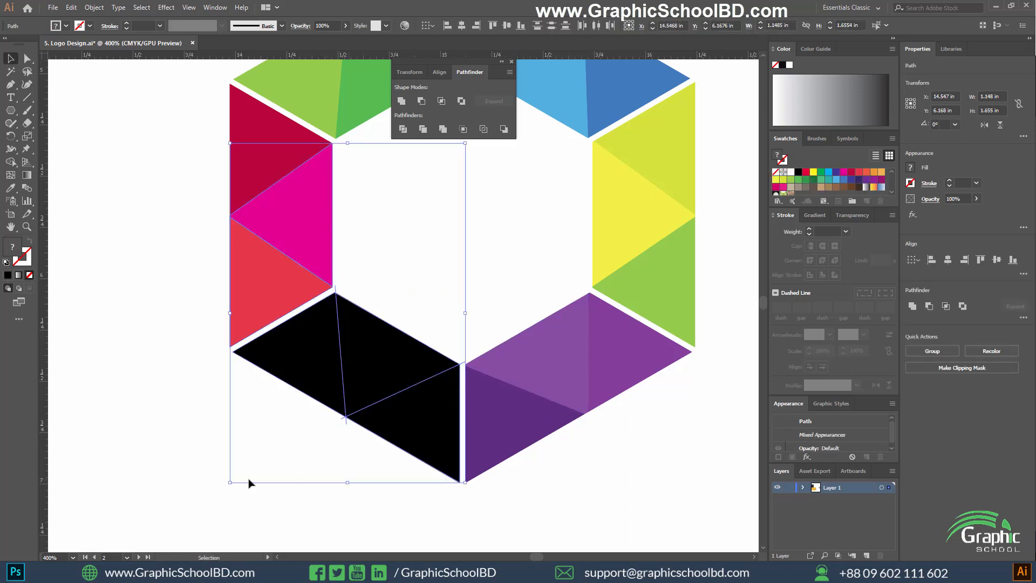
{"action": "left_click", "coordinate": [249, 481]}
{"action": "left_click_drag", "start_coordinate": [378, 496], "coordinate": [301, 366]}
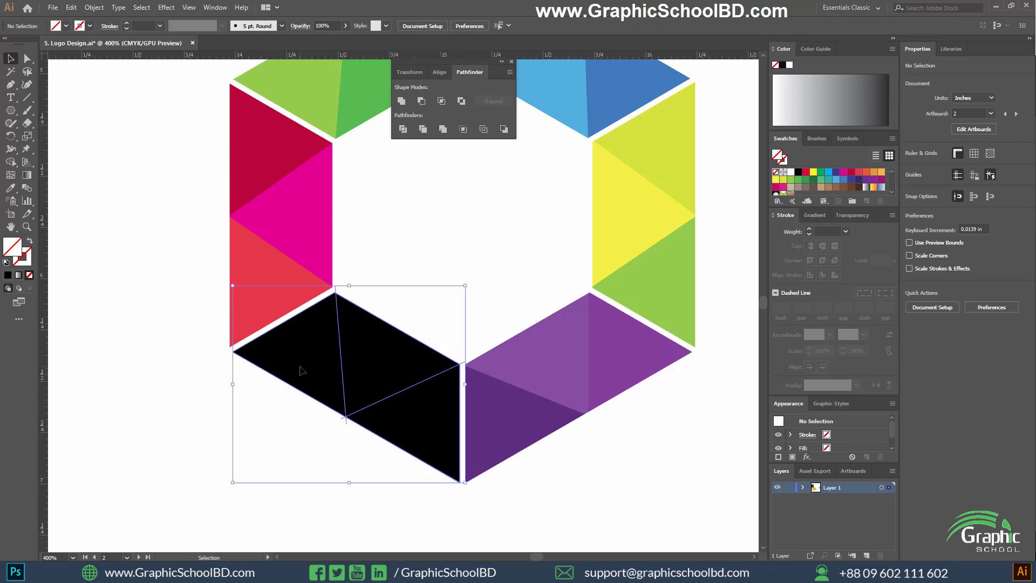
{"action": "left_click", "coordinate": [403, 129]}
{"action": "right_click", "coordinate": [343, 371]}
{"action": "left_click", "coordinate": [372, 460]}
{"action": "left_click", "coordinate": [174, 378]}
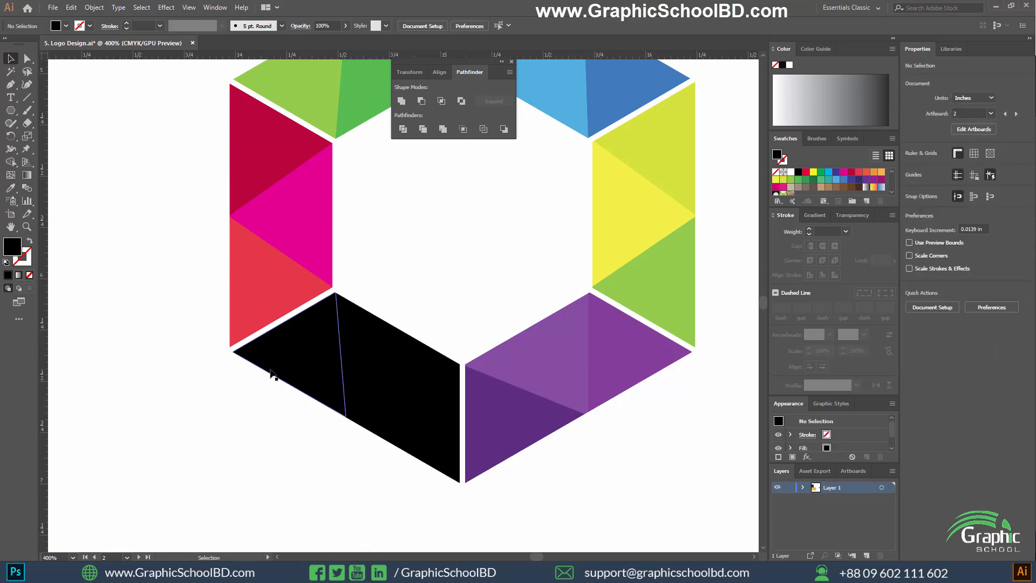
Fill the lower-left segment's three triangles with dark green, light green and teal swatches, going from its outer end to the ring's lowest corner.
{"action": "left_click", "coordinate": [271, 374]}
{"action": "scroll", "coordinate": [298, 410], "scroll_direction": "down", "scroll_amount": 1}
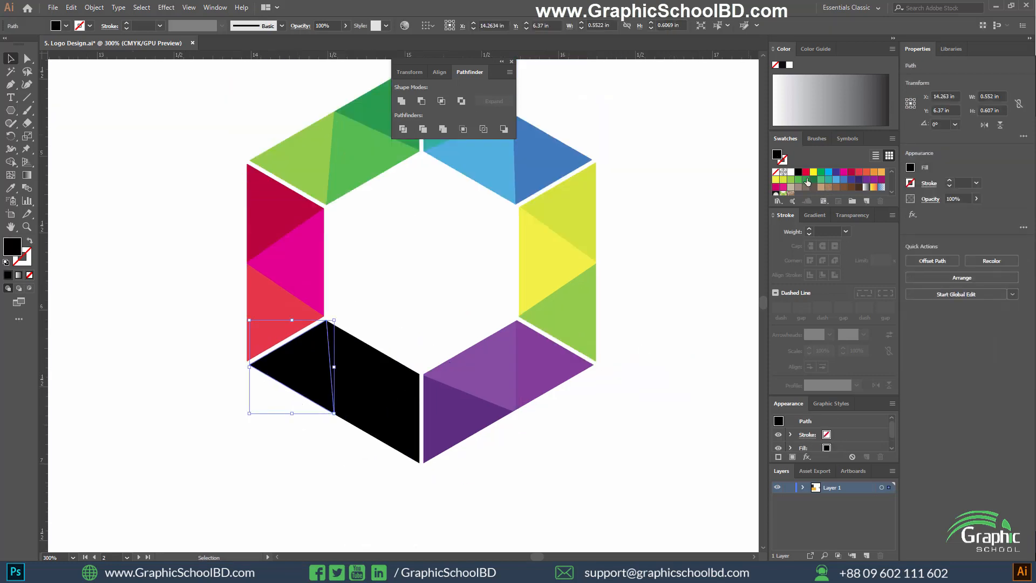
{"action": "left_click", "coordinate": [814, 184]}
{"action": "left_click", "coordinate": [358, 369]}
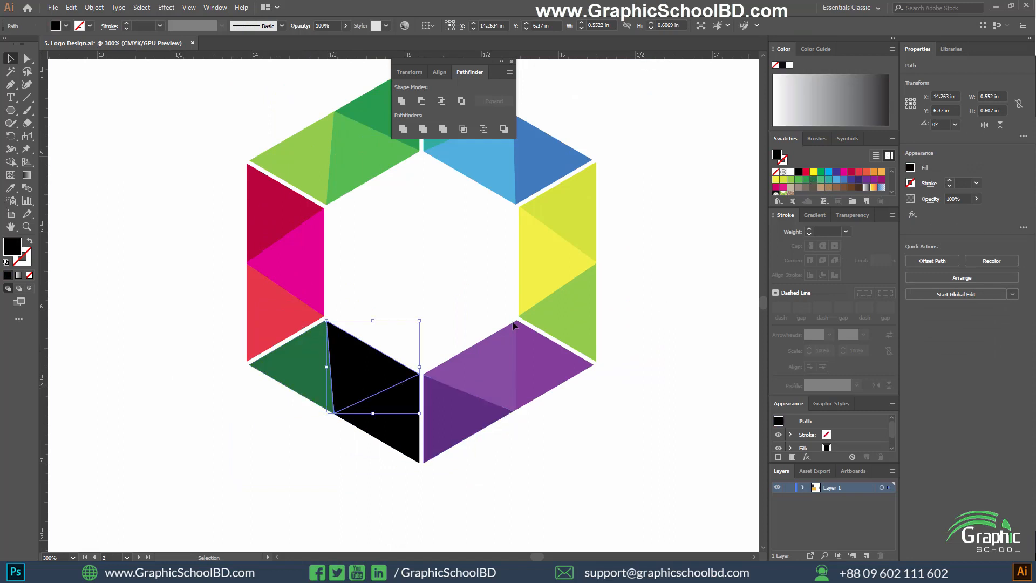
{"action": "left_click", "coordinate": [823, 182]}
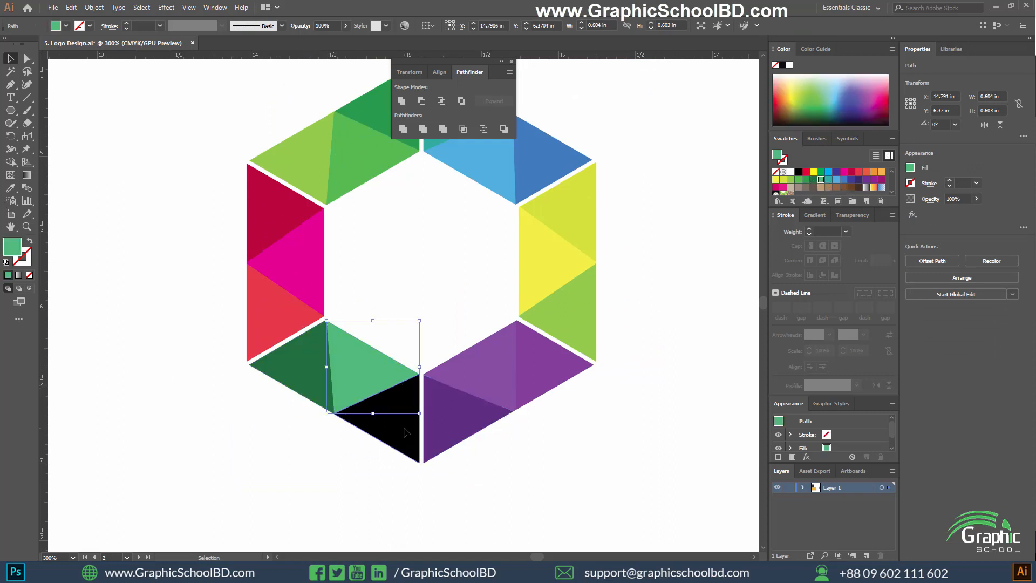
{"action": "left_click", "coordinate": [403, 431]}
{"action": "left_click", "coordinate": [831, 183]}
{"action": "left_click", "coordinate": [448, 453]}
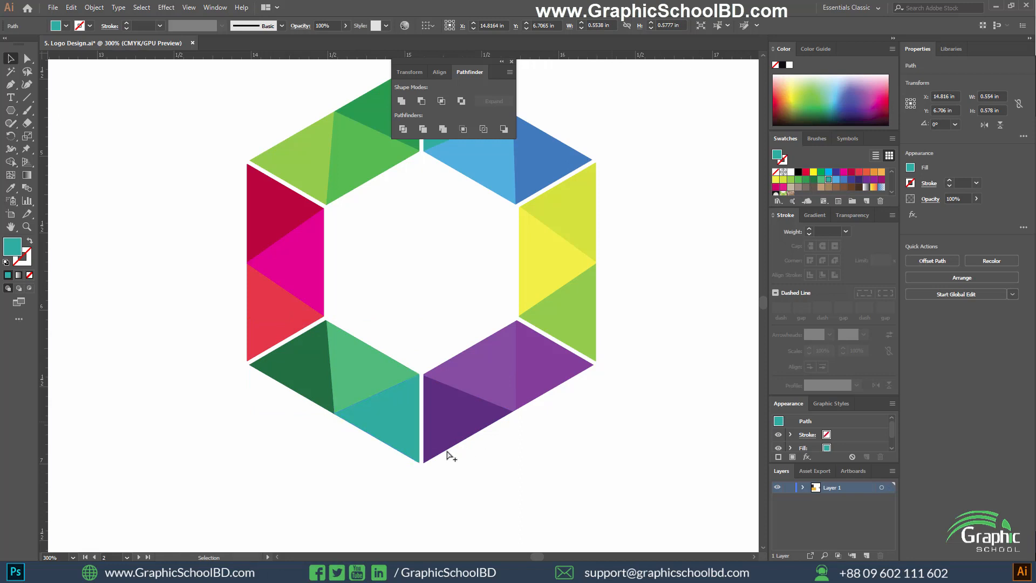
Select all the coloured pieces of the ring, group them and close the Pathfinder panel.
{"action": "scroll", "coordinate": [460, 302], "scroll_direction": "down", "scroll_amount": 1}
{"action": "left_click_drag", "start_coordinate": [518, 445], "coordinate": [625, 470]}
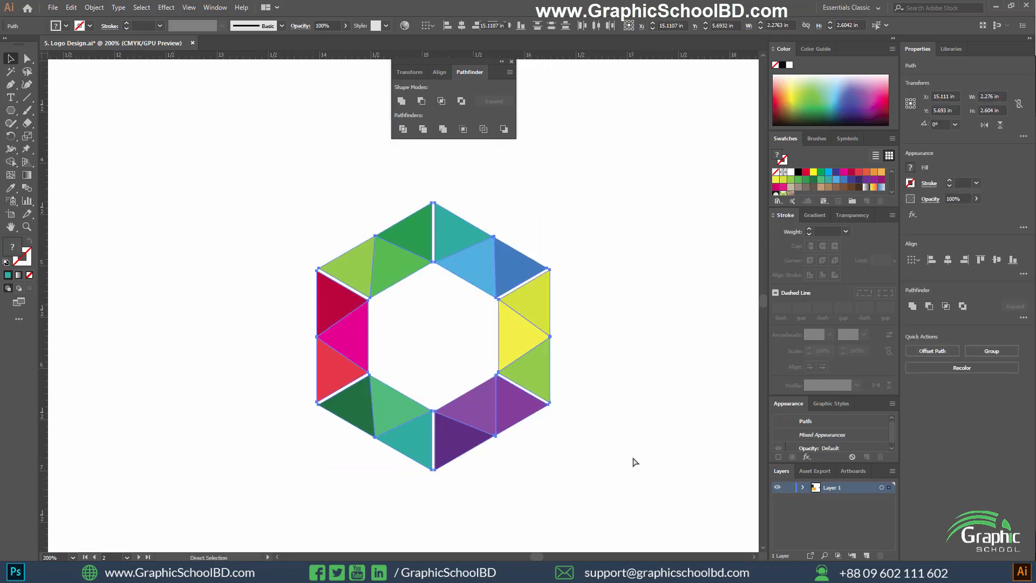
{"action": "key", "text": "ctrl+g"}
{"action": "left_click", "coordinate": [671, 402]}
{"action": "left_click", "coordinate": [511, 62]}
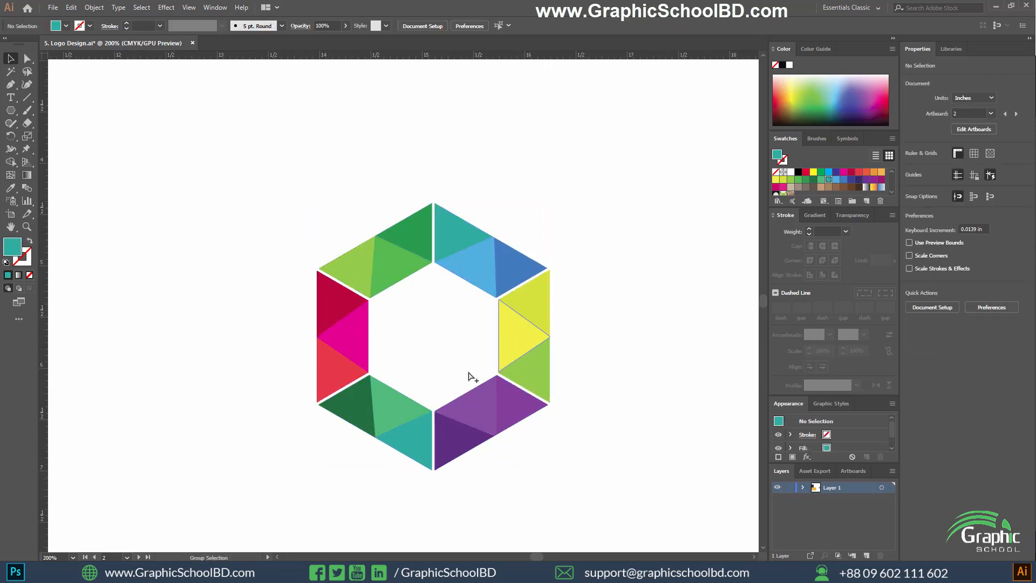
{"action": "scroll", "coordinate": [469, 377], "scroll_direction": "down", "scroll_amount": 1}
{"action": "scroll", "coordinate": [453, 382], "scroll_direction": "up", "scroll_amount": 1}
{"action": "left_click_drag", "start_coordinate": [672, 197], "coordinate": [313, 397]}
{"action": "left_click_drag", "start_coordinate": [222, 274], "coordinate": [183, 274]}
{"action": "left_click_drag", "start_coordinate": [175, 157], "coordinate": [587, 445]}
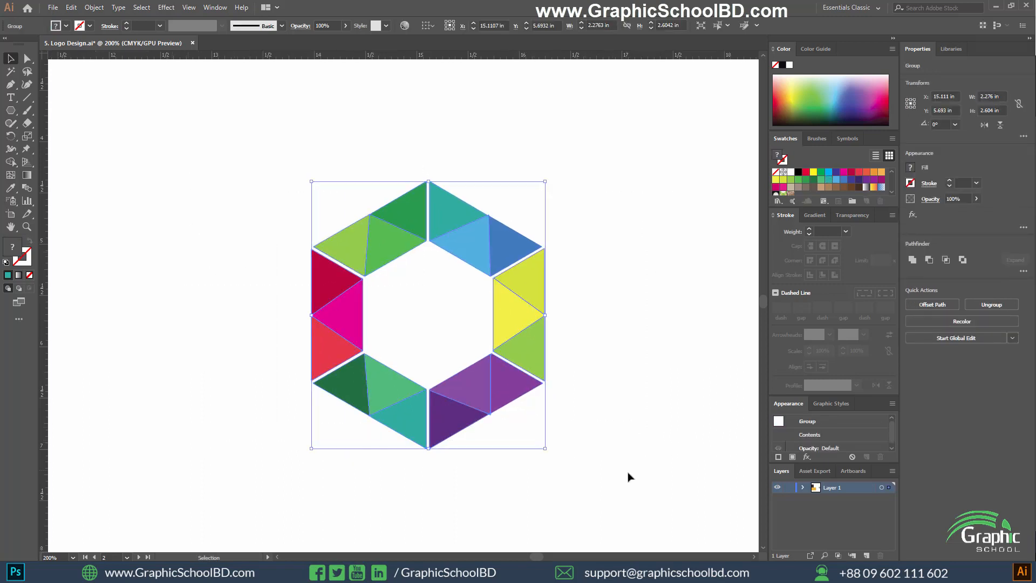
{"action": "left_click_drag", "start_coordinate": [655, 489], "coordinate": [196, 134]}
{"action": "left_click", "coordinate": [548, 344]}
Draw a teal hexagon about 0.82 in wide inside the ring and rotate it 90° so a corner points up.
{"action": "key", "text": "ctrl+plus"}
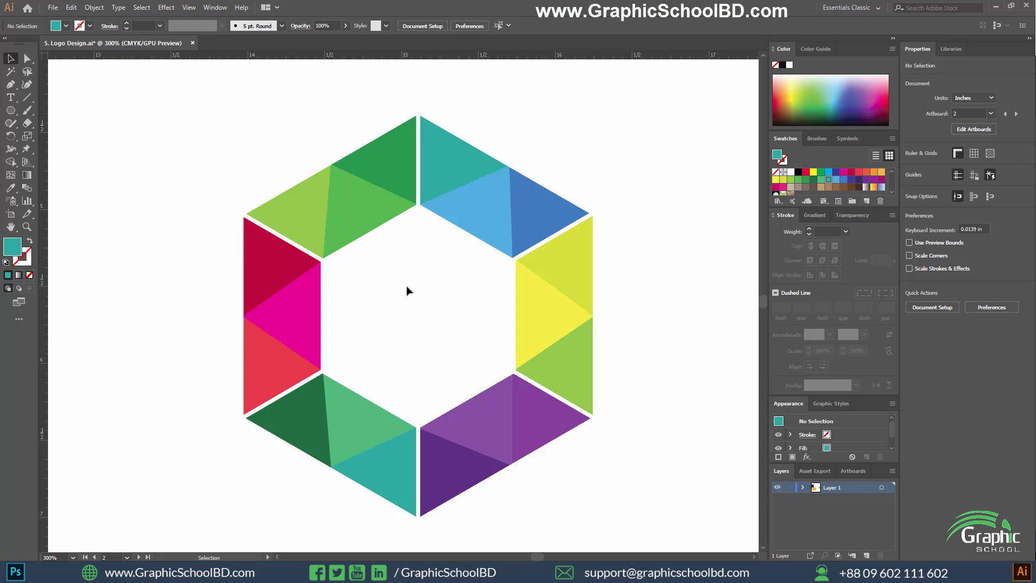
{"action": "left_click", "coordinate": [10, 110]}
{"action": "left_click_drag", "start_coordinate": [410, 298], "coordinate": [446, 384]}
{"action": "key", "text": "ctrl+t"}
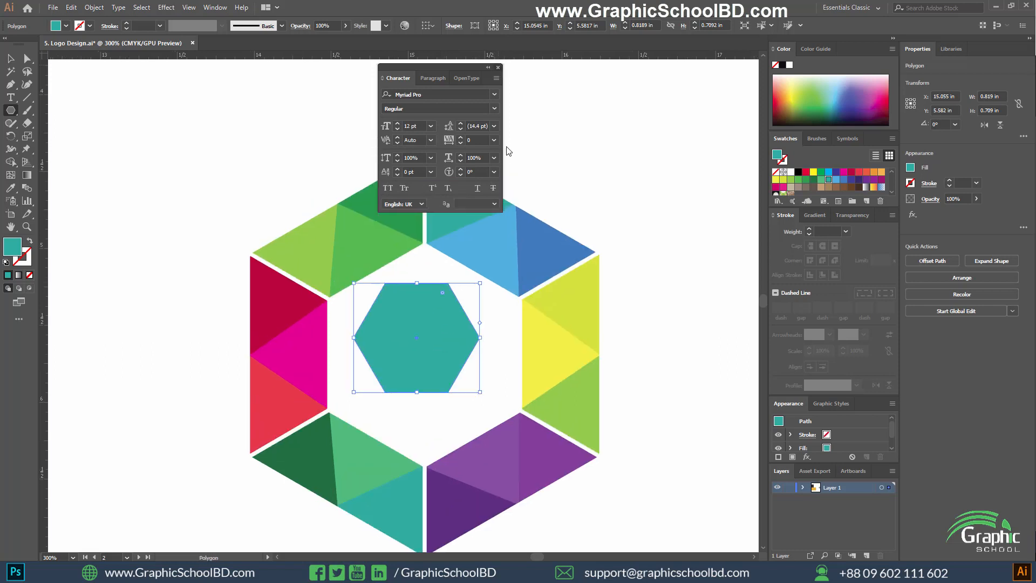
{"action": "key", "text": "ctrl+t"}
{"action": "left_click_drag", "start_coordinate": [448, 262], "coordinate": [394, 251]}
{"action": "scroll", "coordinate": [417, 352], "scroll_direction": "up", "scroll_amount": 1}
{"action": "key", "text": "v"}
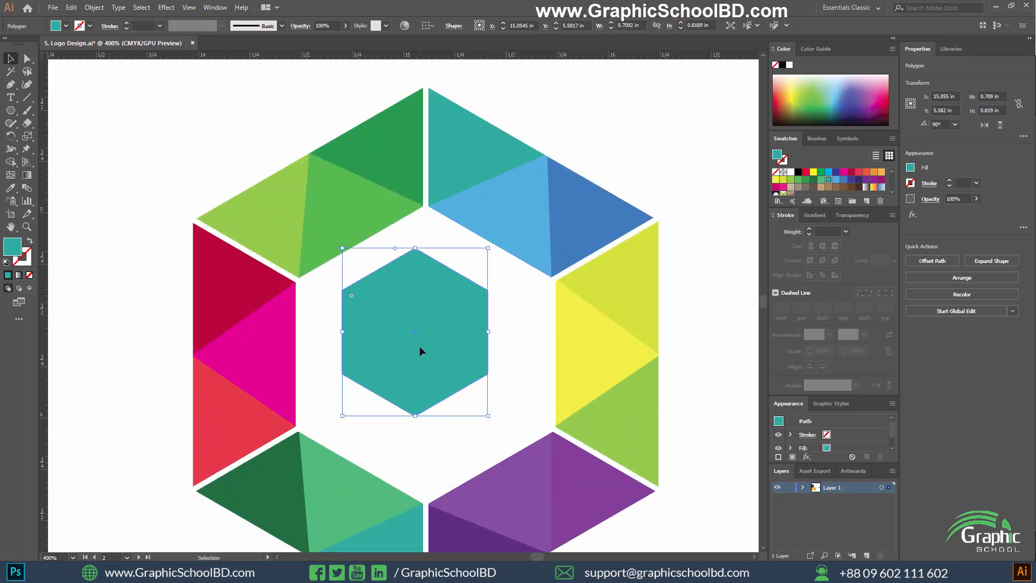
Move the small hexagon to the middle of the ring and align the two objects to each other's centres horizontally and vertically.
{"action": "left_click_drag", "start_coordinate": [419, 347], "coordinate": [429, 372]}
{"action": "scroll", "coordinate": [405, 355], "scroll_direction": "down", "scroll_amount": 1}
{"action": "scroll", "coordinate": [416, 332], "scroll_direction": "up", "scroll_amount": 1}
{"action": "left_click", "coordinate": [432, 176]}
{"action": "scroll", "coordinate": [425, 259], "scroll_direction": "down", "scroll_amount": 3}
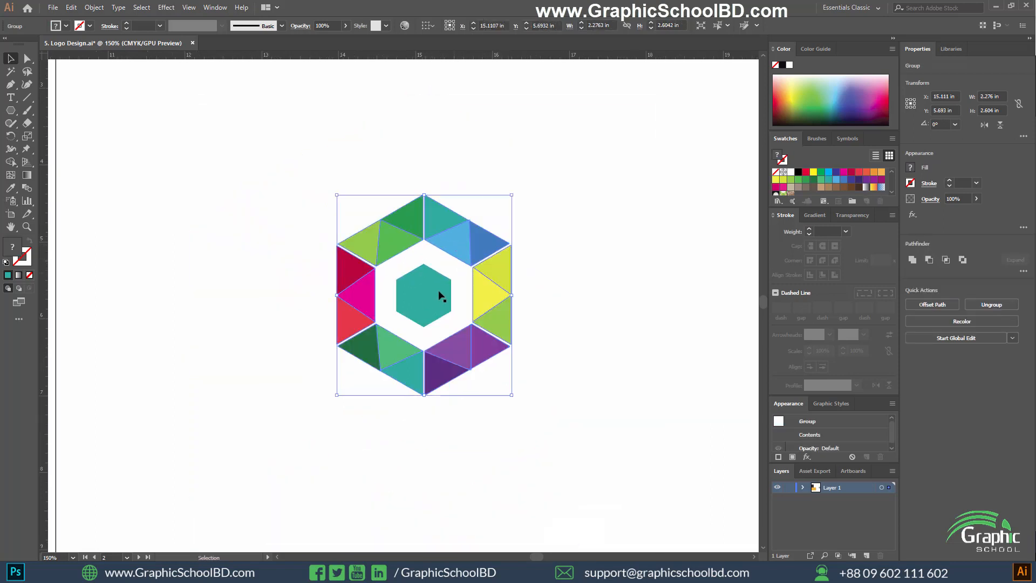
{"action": "left_click_drag", "start_coordinate": [577, 222], "coordinate": [309, 374]}
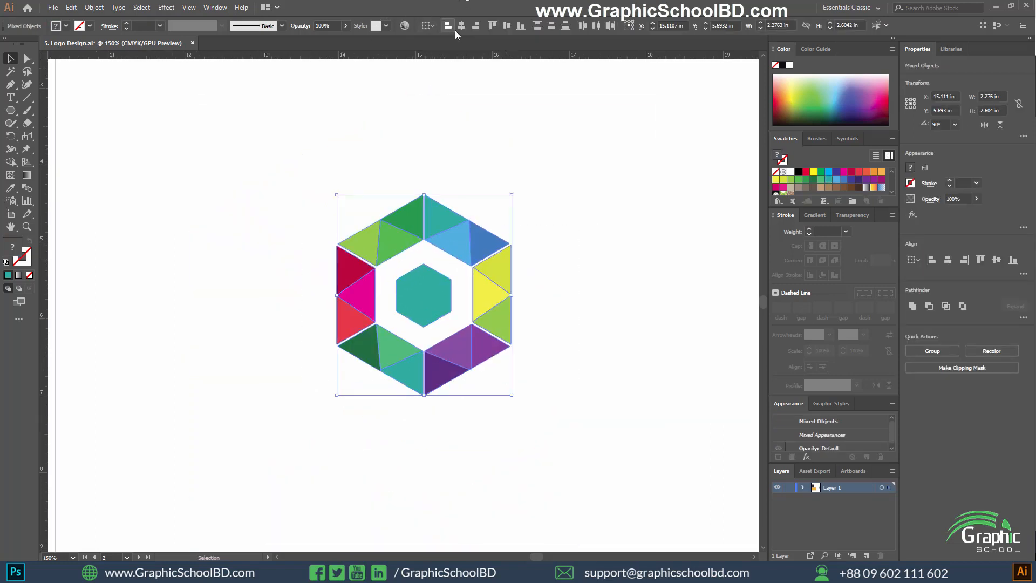
{"action": "scroll", "coordinate": [429, 249], "scroll_direction": "up", "scroll_amount": 1}
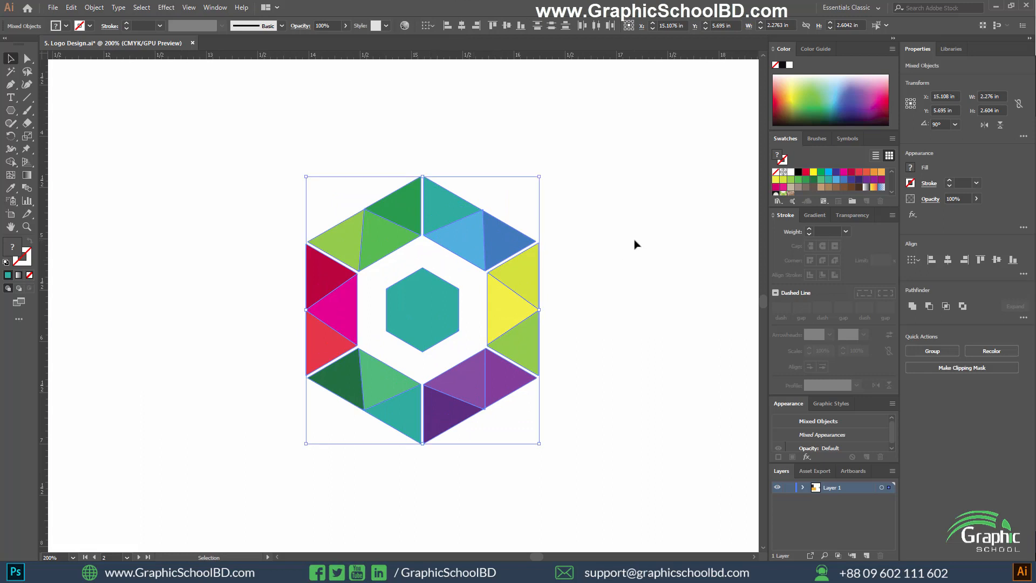
{"action": "left_click", "coordinate": [474, 283]}
Draw a closed four-point Pen shape bridging the central hexagon's right side to the inner edge of the yellow triangle.
{"action": "scroll", "coordinate": [441, 293], "scroll_direction": "up", "scroll_amount": 2}
{"action": "left_click", "coordinate": [393, 306]}
{"action": "scroll", "coordinate": [434, 318], "scroll_direction": "up", "scroll_amount": 1}
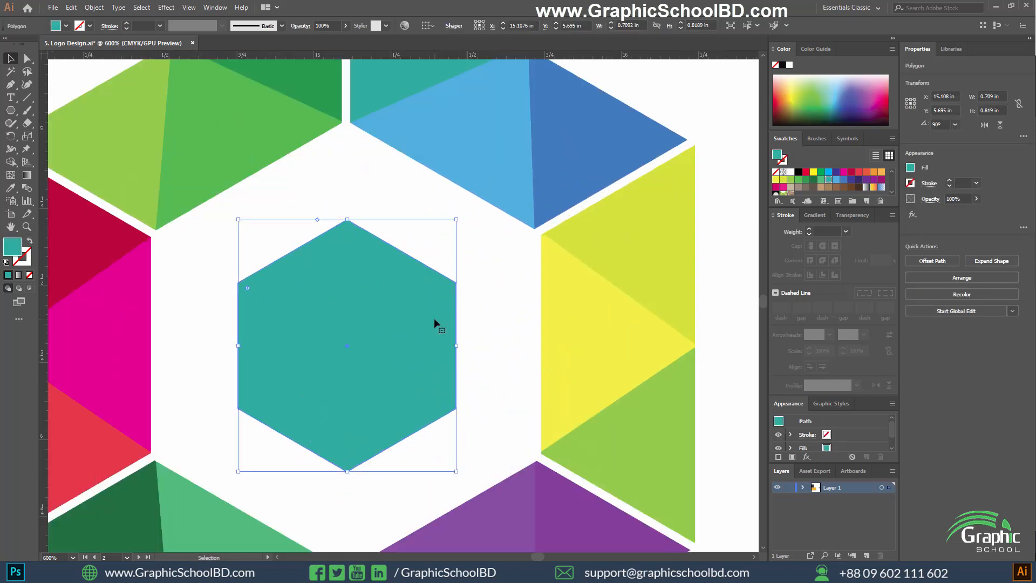
{"action": "left_click_drag", "start_coordinate": [491, 301], "coordinate": [458, 292]}
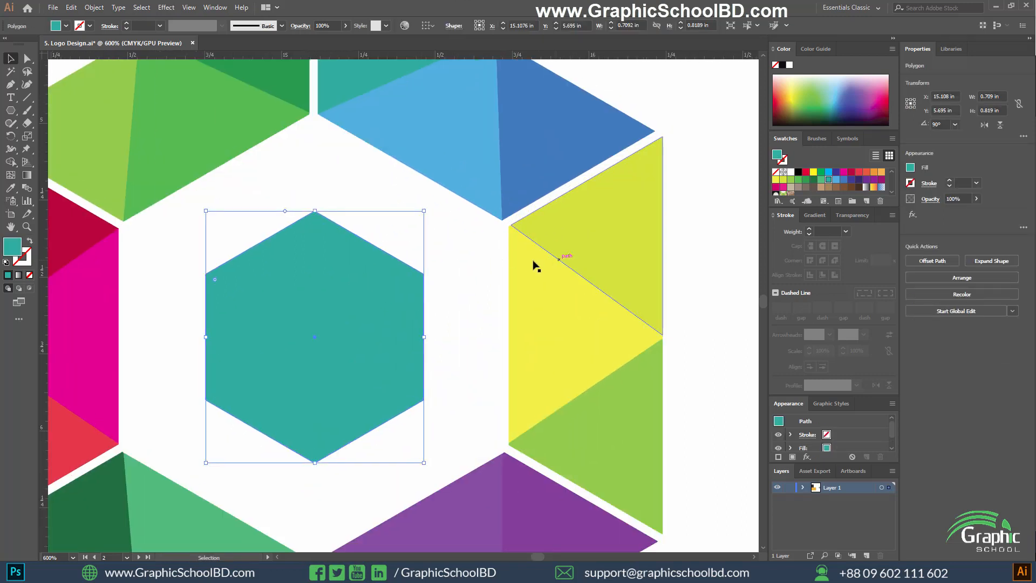
{"action": "left_click", "coordinate": [723, 225]}
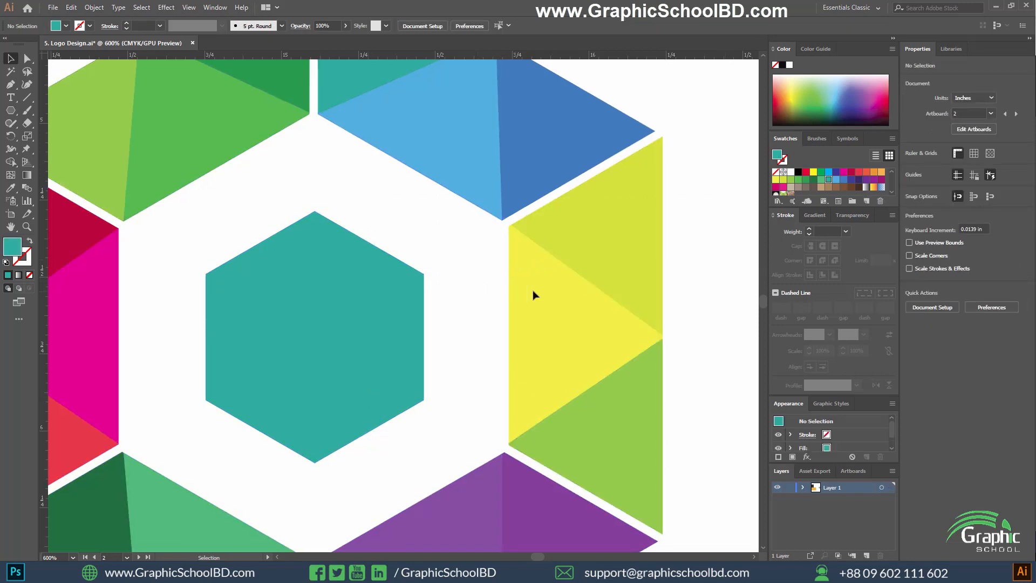
{"action": "key", "text": "p"}
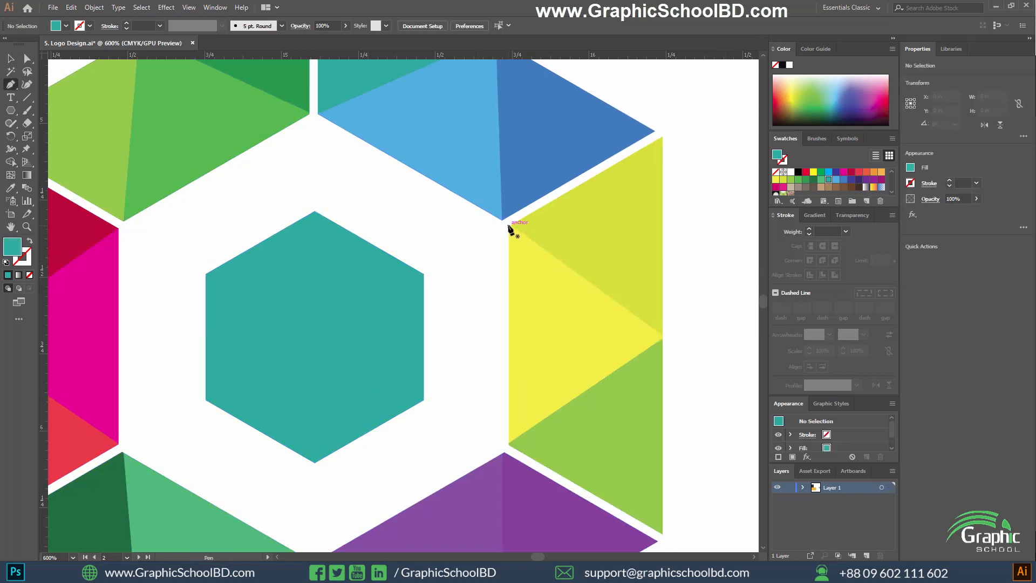
{"action": "left_click", "coordinate": [508, 226]}
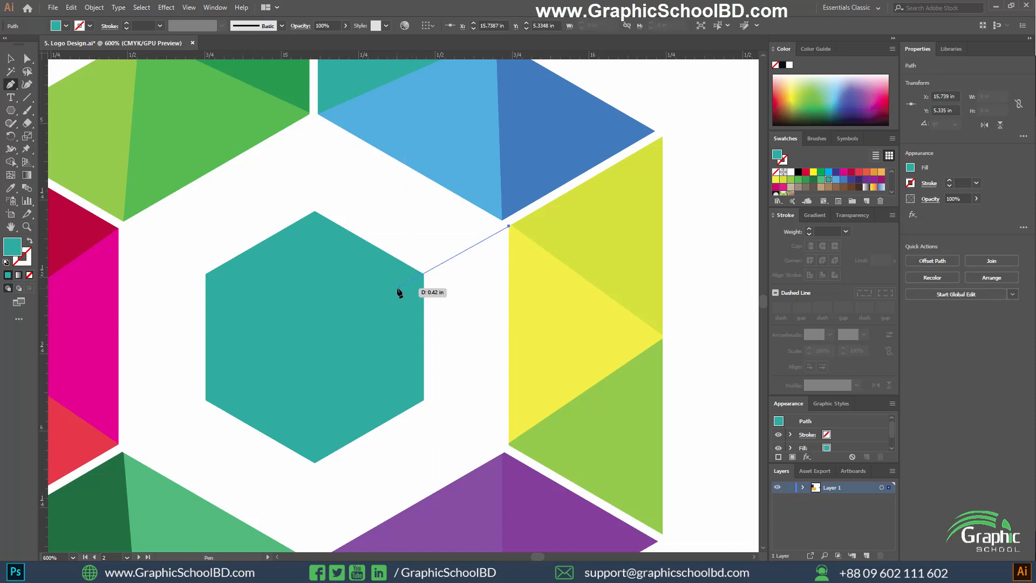
{"action": "left_click", "coordinate": [397, 289]}
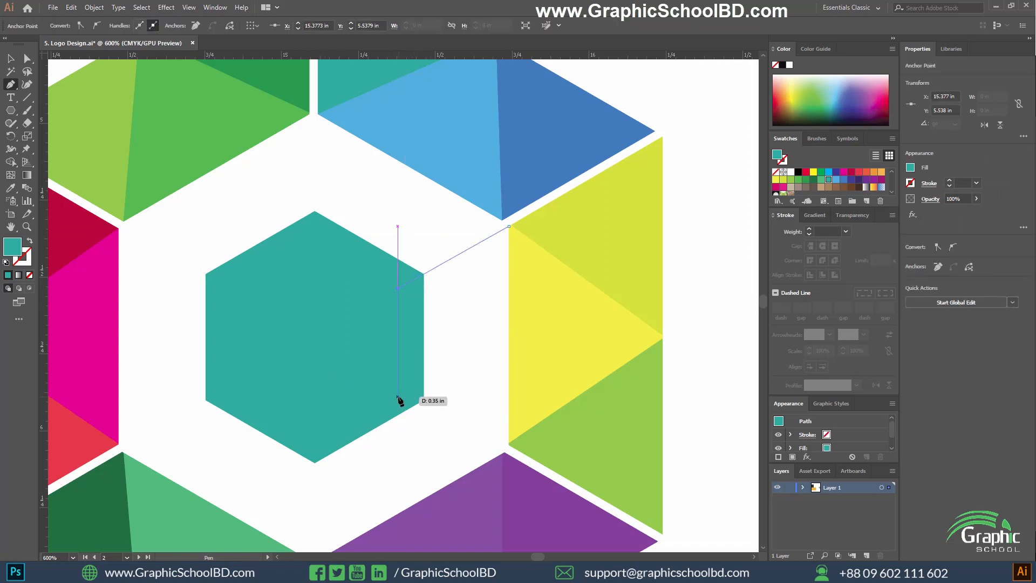
{"action": "left_click", "coordinate": [422, 399]}
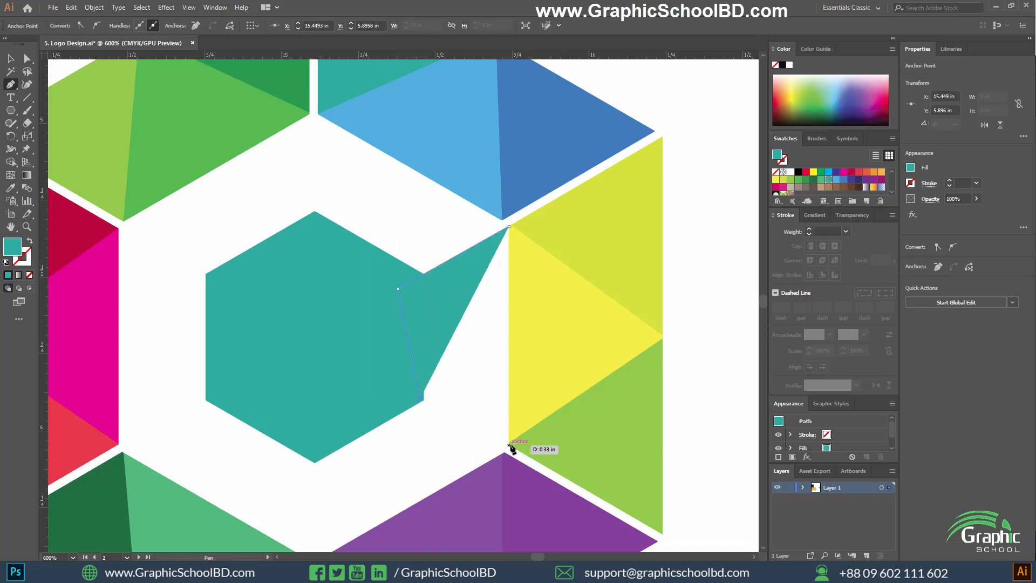
{"action": "left_click", "coordinate": [508, 445]}
{"action": "left_click", "coordinate": [509, 226]}
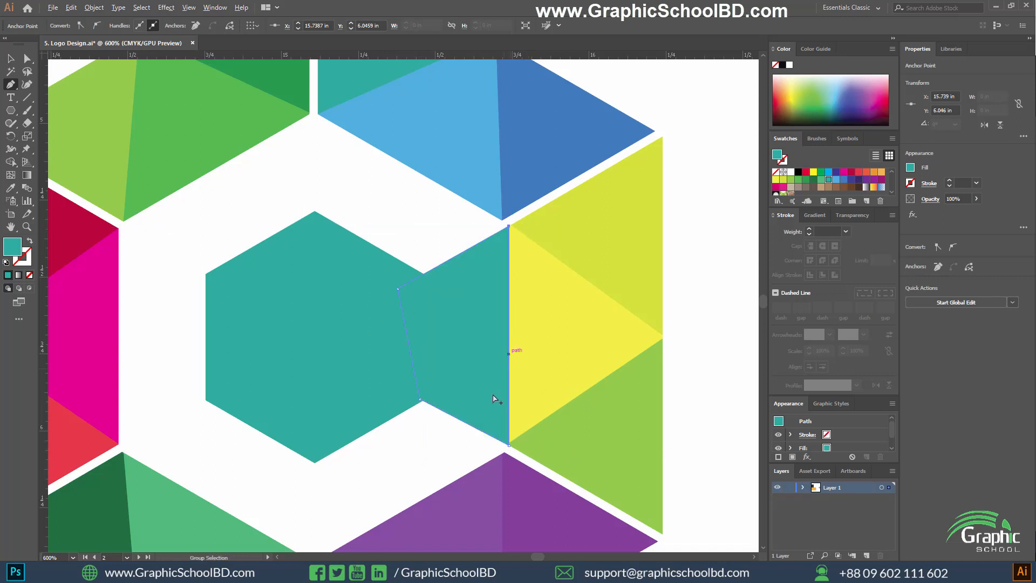
Send the bridging shape to the back, behind the central hexagon.
{"action": "scroll", "coordinate": [493, 397], "scroll_direction": "down", "scroll_amount": 2}
{"action": "key", "text": "v"}
{"action": "scroll", "coordinate": [495, 375], "scroll_direction": "up", "scroll_amount": 2}
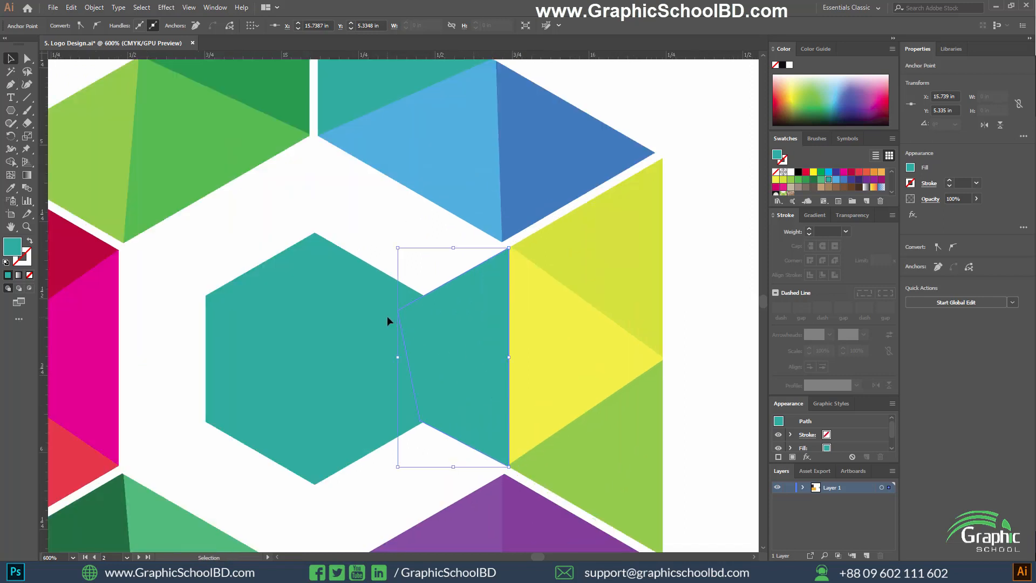
{"action": "right_click", "coordinate": [443, 319]}
{"action": "mouse_move", "coordinate": [493, 488]}
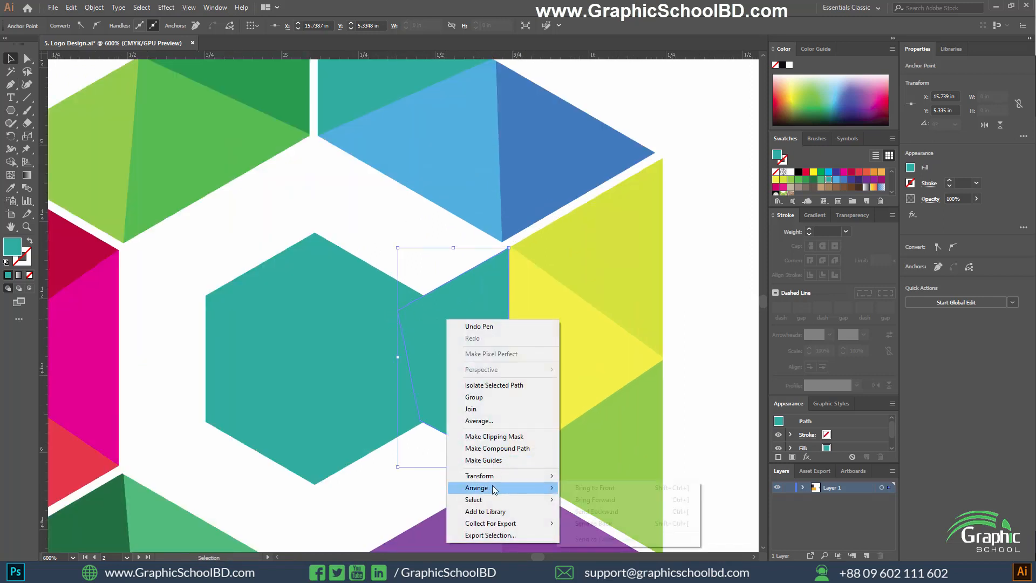
{"action": "left_click", "coordinate": [593, 523]}
{"action": "scroll", "coordinate": [418, 397], "scroll_direction": "down", "scroll_amount": 2}
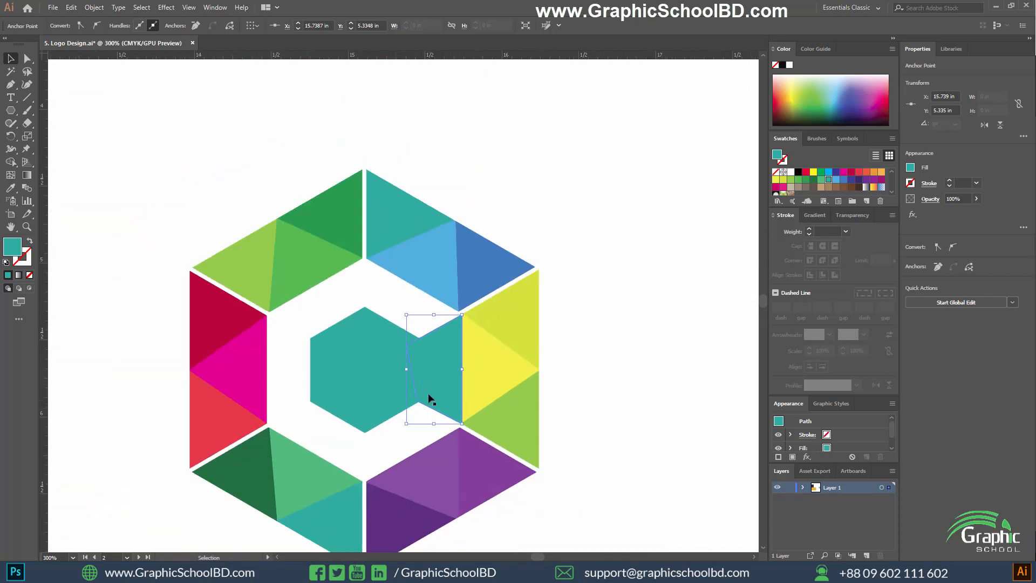
{"action": "scroll", "coordinate": [410, 384], "scroll_direction": "down", "scroll_amount": 1}
{"action": "scroll", "coordinate": [394, 371], "scroll_direction": "up", "scroll_amount": 1}
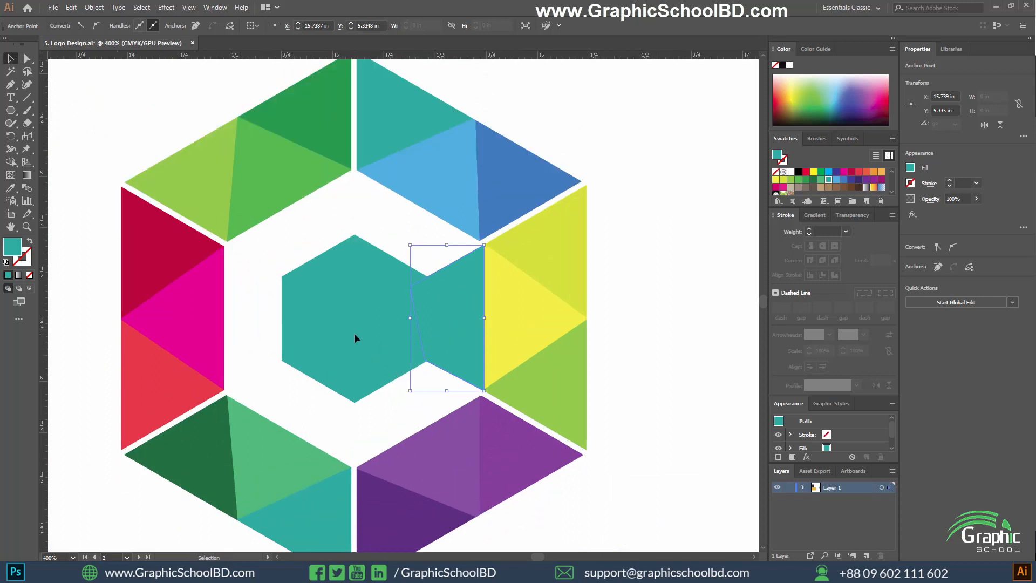
Sample the light purple of the lower-right segment onto the bridging shape.
{"action": "key", "text": "i"}
{"action": "key", "text": "v"}
{"action": "scroll", "coordinate": [467, 392], "scroll_direction": "down", "scroll_amount": 2}
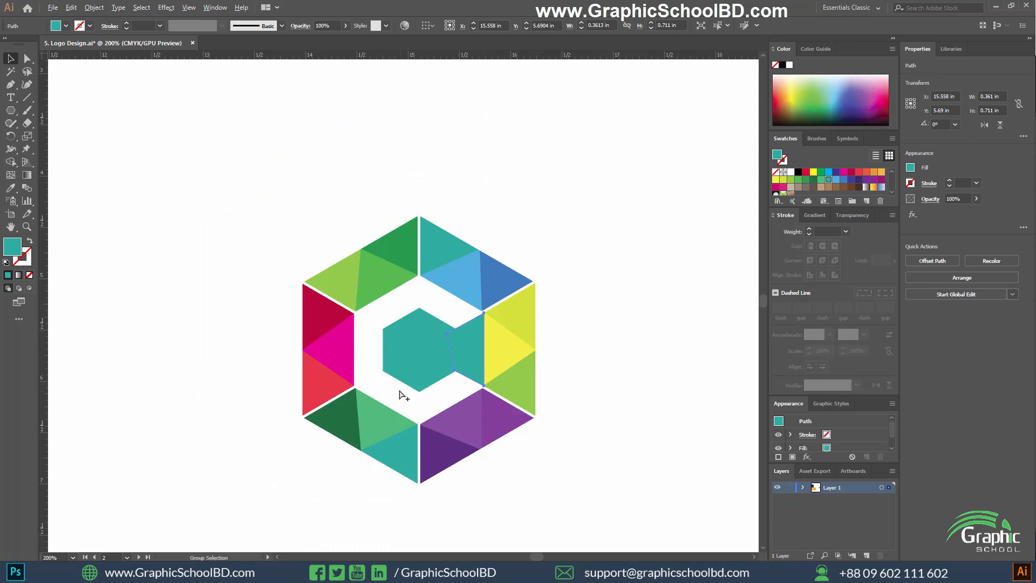
{"action": "scroll", "coordinate": [397, 390], "scroll_direction": "up", "scroll_amount": 1}
{"action": "scroll", "coordinate": [412, 382], "scroll_direction": "down", "scroll_amount": 1}
{"action": "key", "text": "i"}
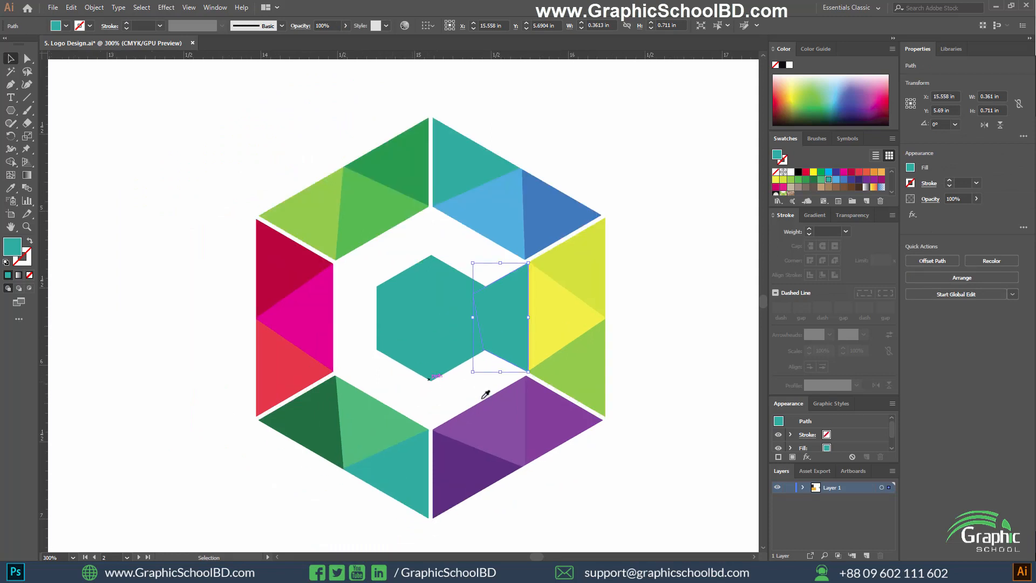
{"action": "left_click", "coordinate": [507, 433]}
{"action": "key", "text": "b"}
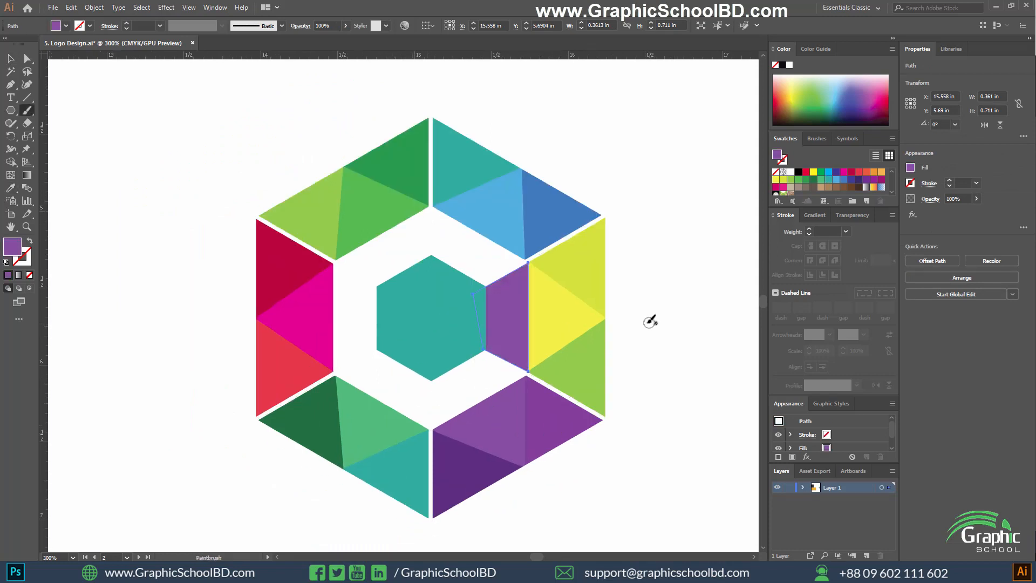
{"action": "key", "text": "ctrl+shift+a"}
{"action": "key", "text": "ctrl+z"}
{"action": "key", "text": "v"}
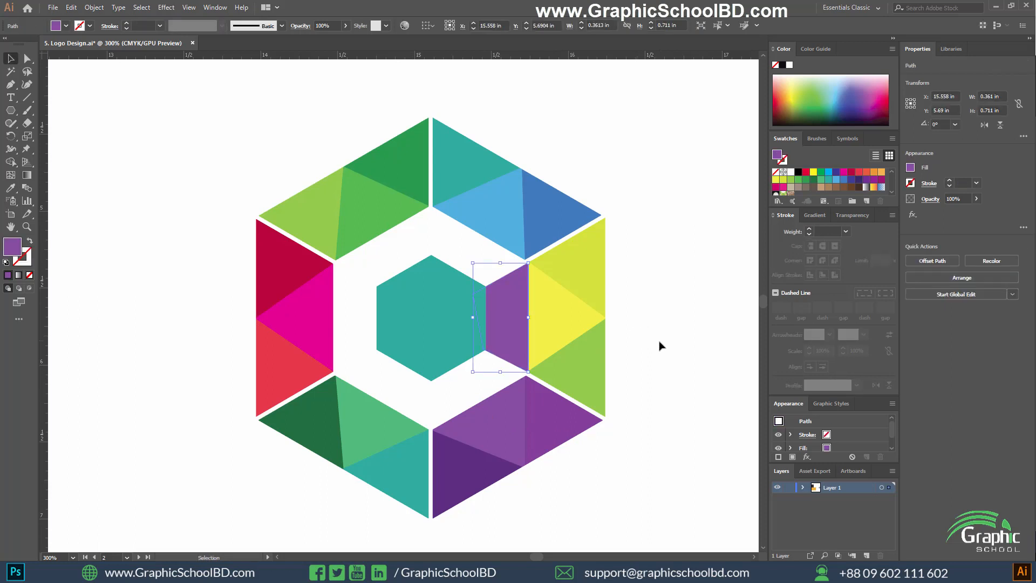
{"action": "left_click", "coordinate": [651, 356]}
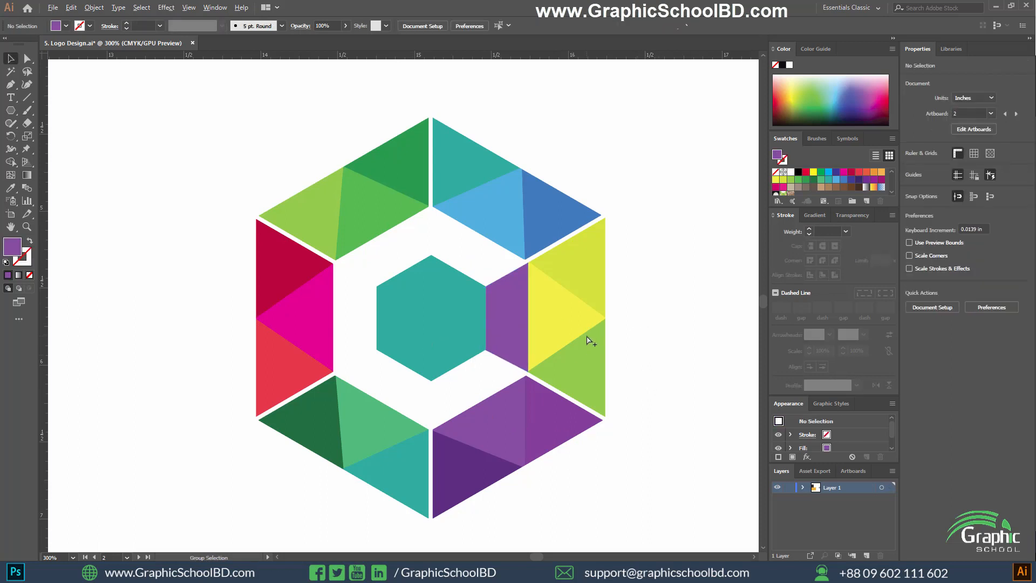
Select the central hexagon together with the bridging shape and unite them into one shape.
{"action": "left_click", "coordinate": [488, 318]}
{"action": "left_click", "coordinate": [431, 303], "text": "shift"}
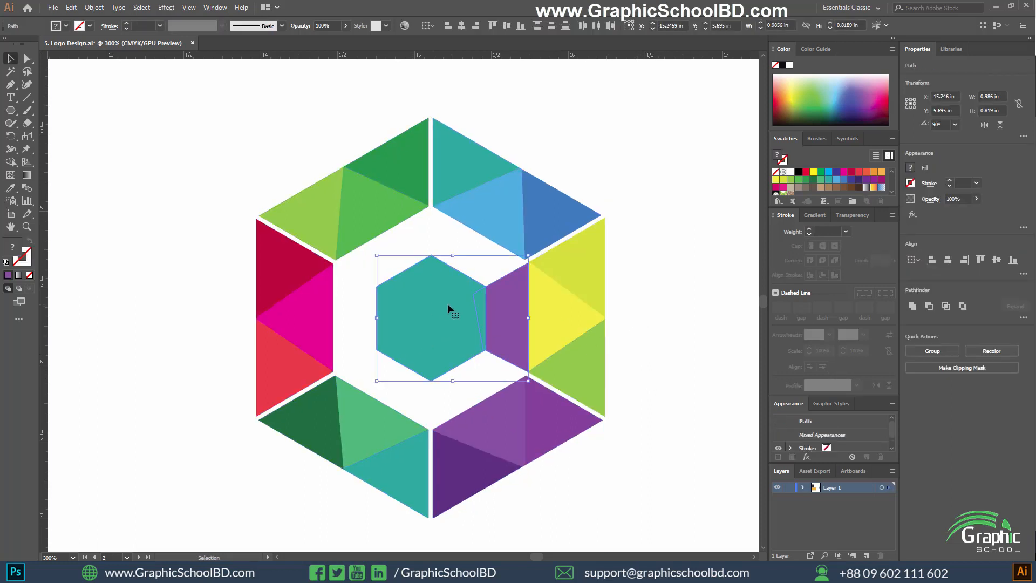
{"action": "left_click", "coordinate": [911, 306]}
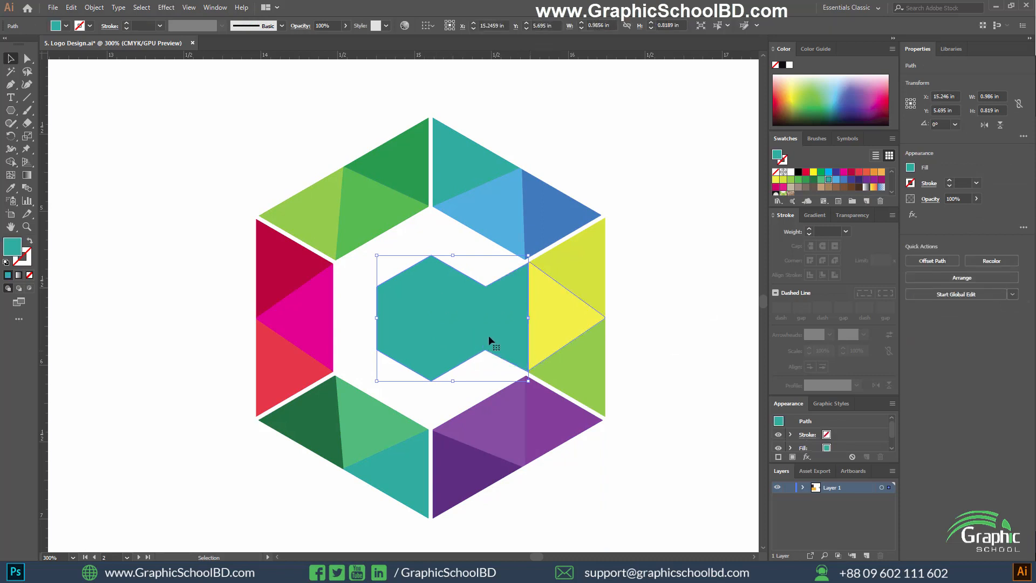
Try sampled purple, magenta, crimson and light blue on the united central shape, ending with the upper-right segment's darker blue.
{"action": "key", "text": "i"}
{"action": "left_click", "coordinate": [500, 428]}
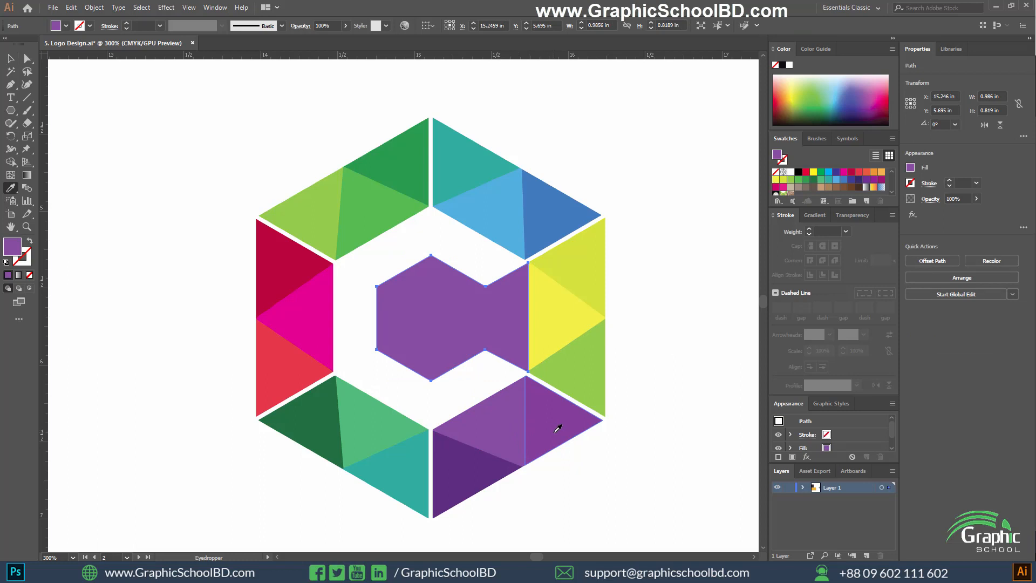
{"action": "left_click", "coordinate": [325, 328]}
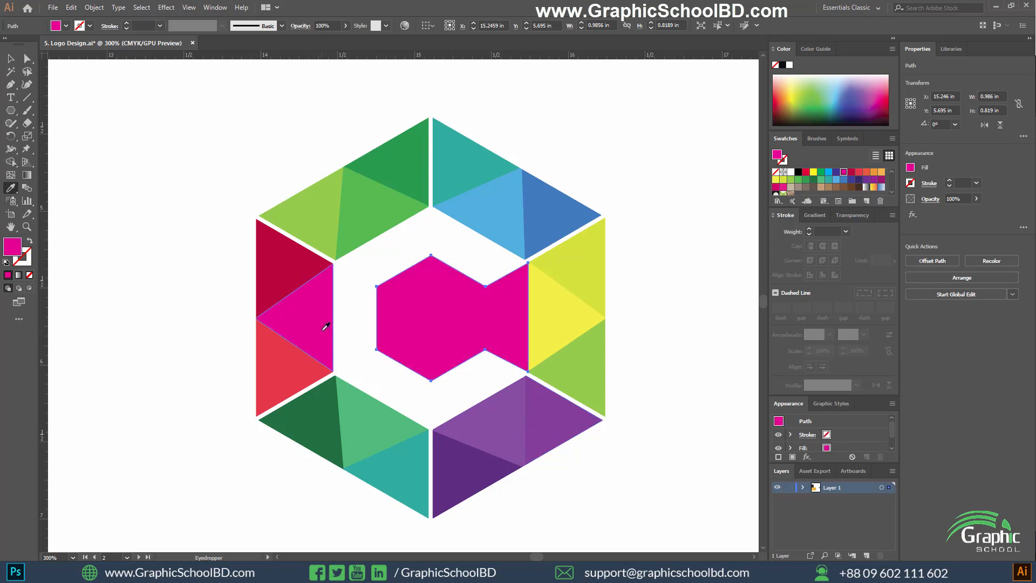
{"action": "left_click", "coordinate": [293, 245]}
{"action": "left_click", "coordinate": [472, 201]}
{"action": "left_click", "coordinate": [567, 204]}
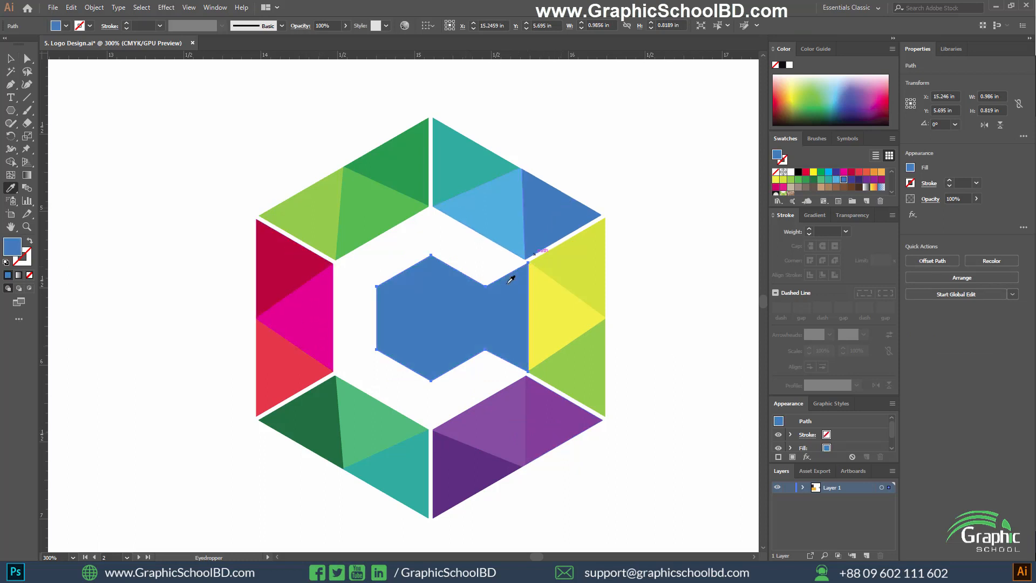
Select the ring segments together with the united central shape and group them into one logo.
{"action": "scroll", "coordinate": [468, 397], "scroll_direction": "down", "scroll_amount": 1}
{"action": "scroll", "coordinate": [467, 391], "scroll_direction": "up", "scroll_amount": 1}
{"action": "scroll", "coordinate": [467, 391], "scroll_direction": "down", "scroll_amount": 1}
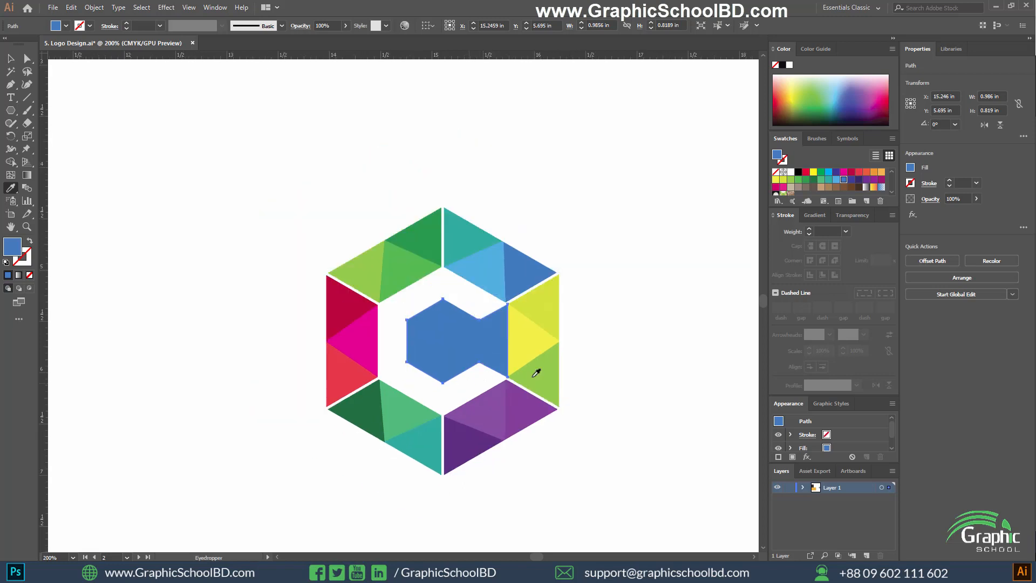
{"action": "key", "text": "v"}
{"action": "scroll", "coordinate": [479, 407], "scroll_direction": "down", "scroll_amount": 3}
{"action": "left_click_drag", "start_coordinate": [561, 431], "coordinate": [412, 335]}
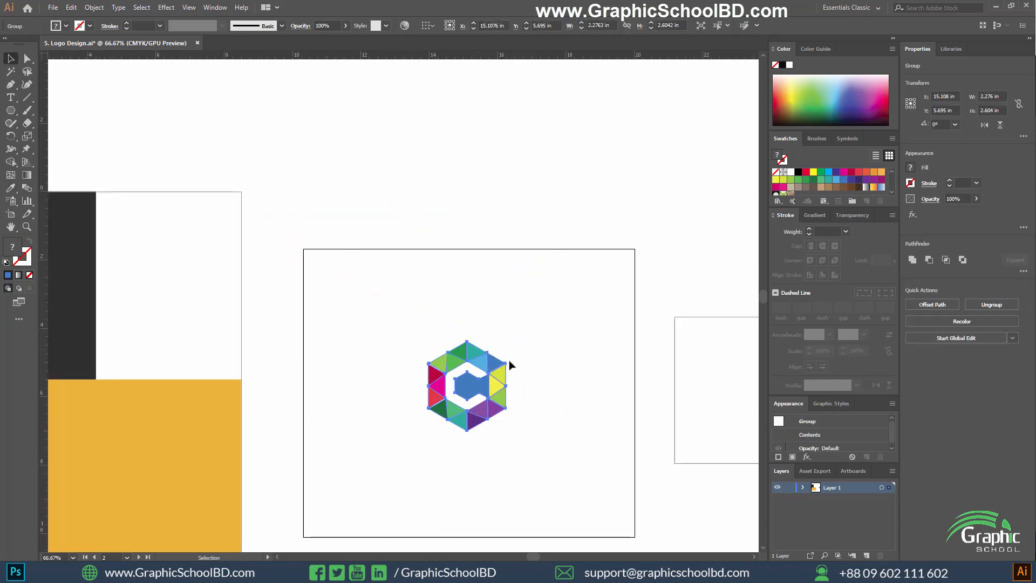
{"action": "scroll", "coordinate": [490, 410], "scroll_direction": "up", "scroll_amount": 2}
{"action": "left_click", "coordinate": [614, 487]}
{"action": "left_click_drag", "start_coordinate": [614, 487], "coordinate": [300, 210]}
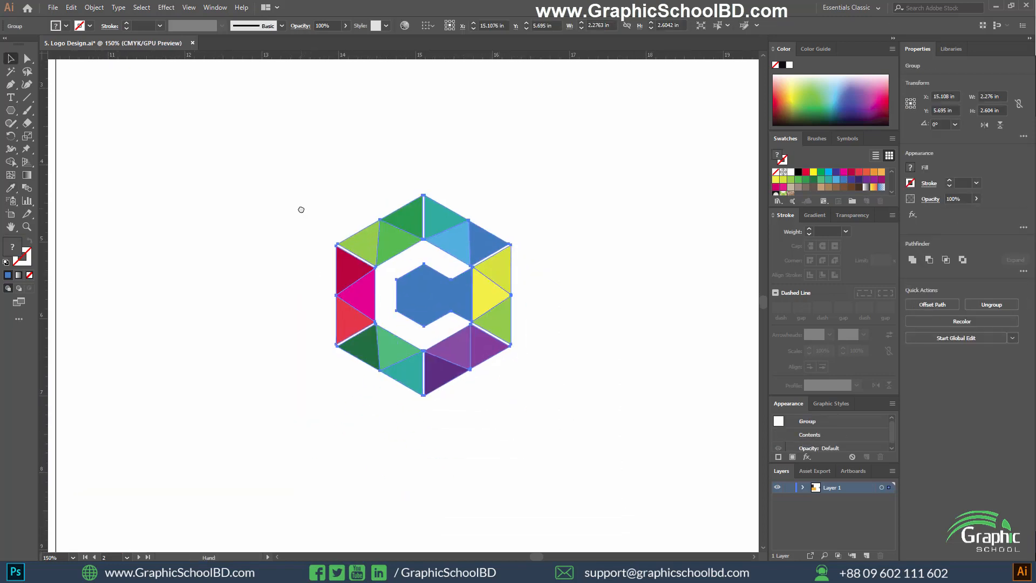
{"action": "left_click_drag", "start_coordinate": [241, 139], "coordinate": [592, 436]}
{"action": "left_click", "coordinate": [568, 409]}
{"action": "left_click_drag", "start_coordinate": [508, 410], "coordinate": [533, 318]}
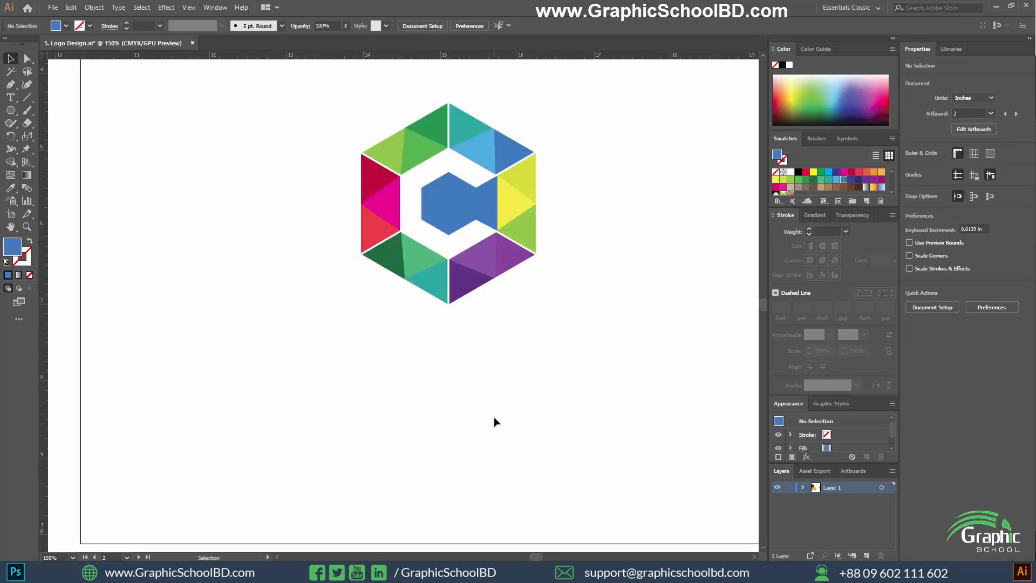
Add the text CREATIVE ART directly below the logo and enlarge it to about 45.5 pt.
{"action": "left_click", "coordinate": [451, 373]}
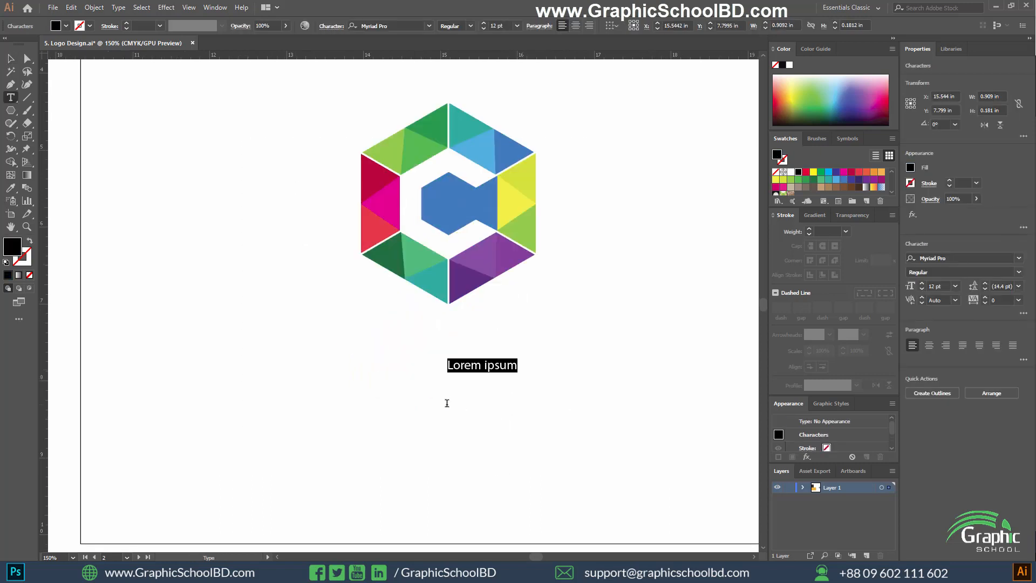
{"action": "type", "text": "q"}
{"action": "type", "text": "ATIVE ART"}
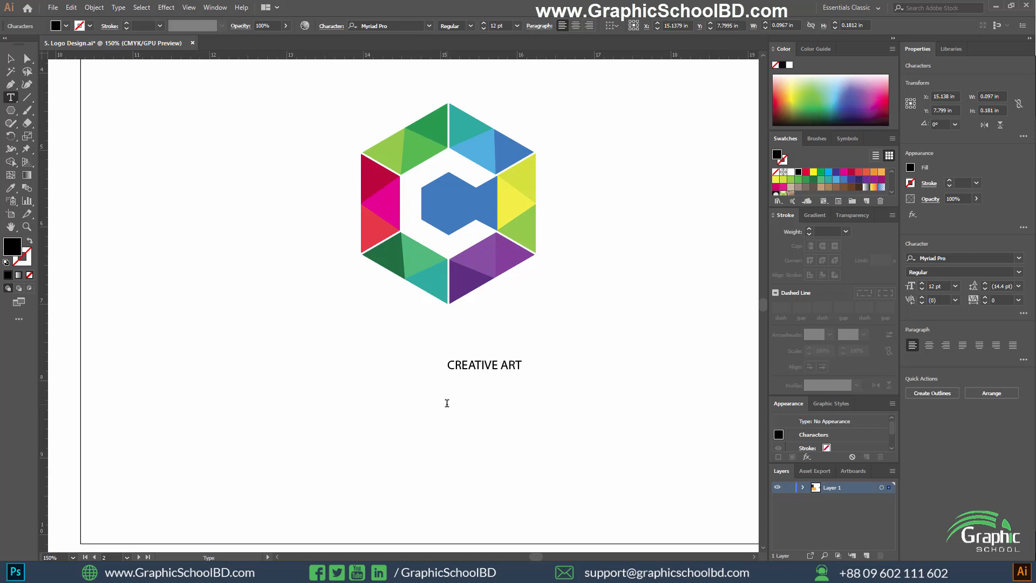
{"action": "left_click", "coordinate": [15, 57]}
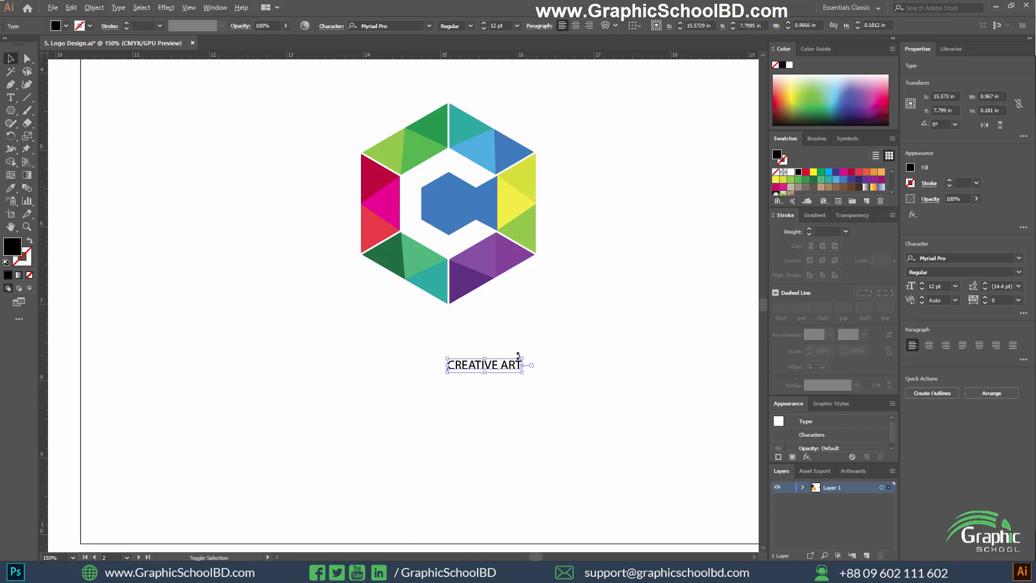
{"action": "left_click_drag", "start_coordinate": [523, 357], "coordinate": [502, 338]}
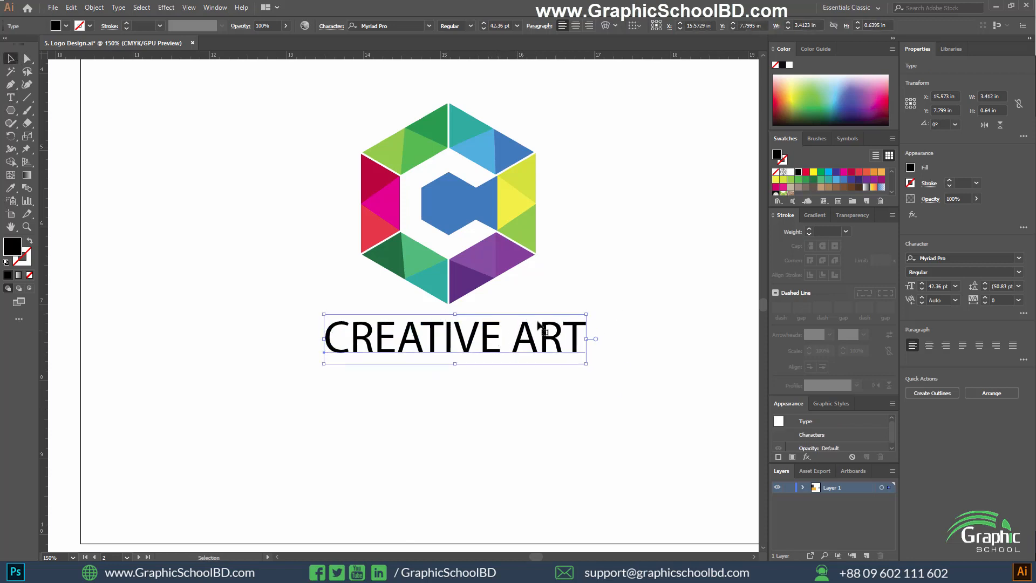
{"action": "left_click_drag", "start_coordinate": [588, 315], "coordinate": [596, 312]}
Set the font of the CREATIVE ART text to Roboto Bold.
{"action": "left_click", "coordinate": [385, 24]}
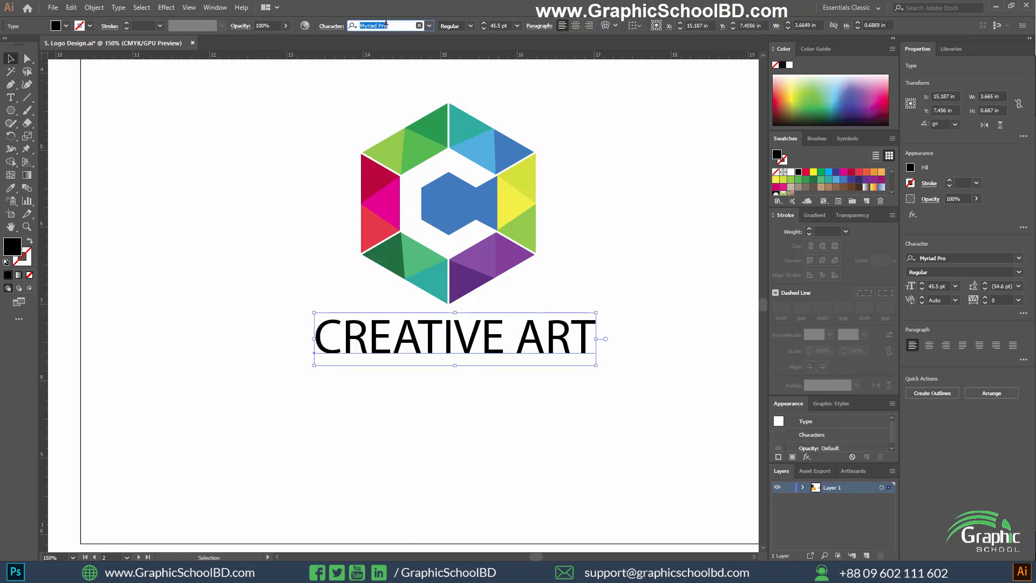
{"action": "type", "text": "ROBOT"}
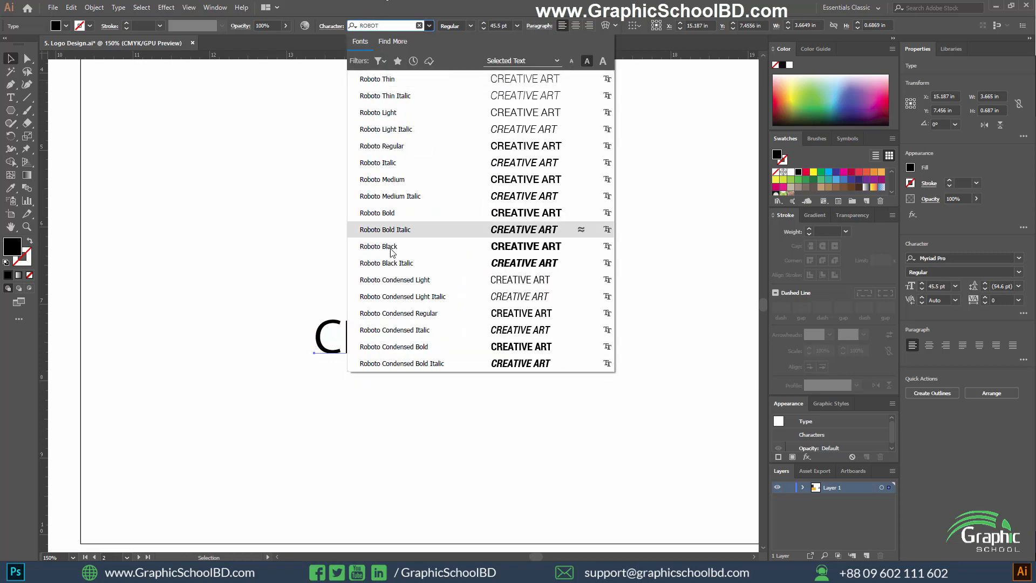
{"action": "left_click", "coordinate": [405, 214]}
{"action": "left_click", "coordinate": [253, 332]}
{"action": "left_click_drag", "start_coordinate": [214, 334], "coordinate": [504, 386]}
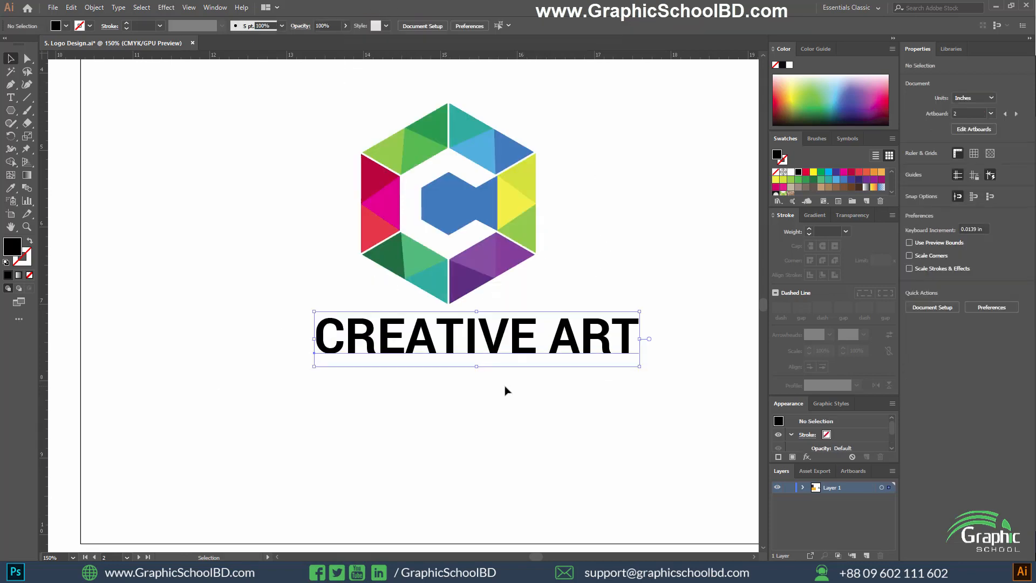
{"action": "left_click", "coordinate": [464, 391]}
Add the tagline text "cretive design solutions" below the CREATIVE ART text.
{"action": "key", "text": "t"}
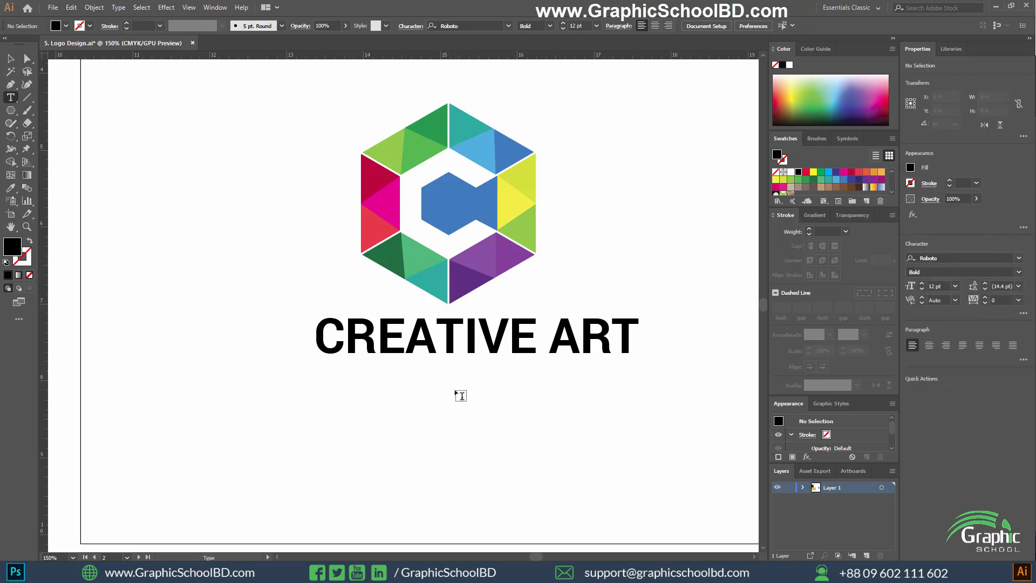
{"action": "left_click", "coordinate": [458, 392]}
{"action": "type", "text": "c"}
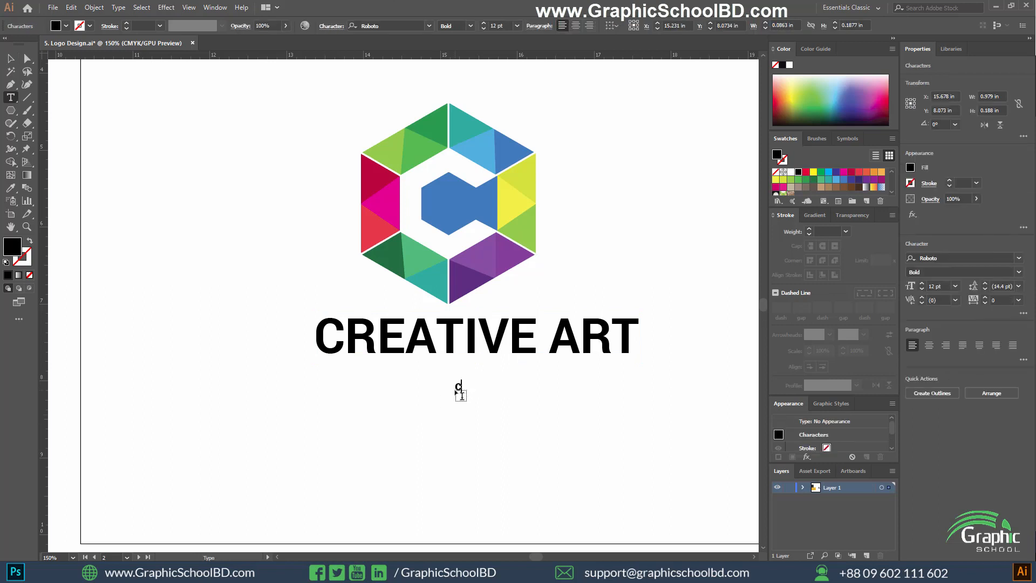
{"action": "key", "text": "BackSpace"}
{"action": "type", "text": "cretive design solu"}
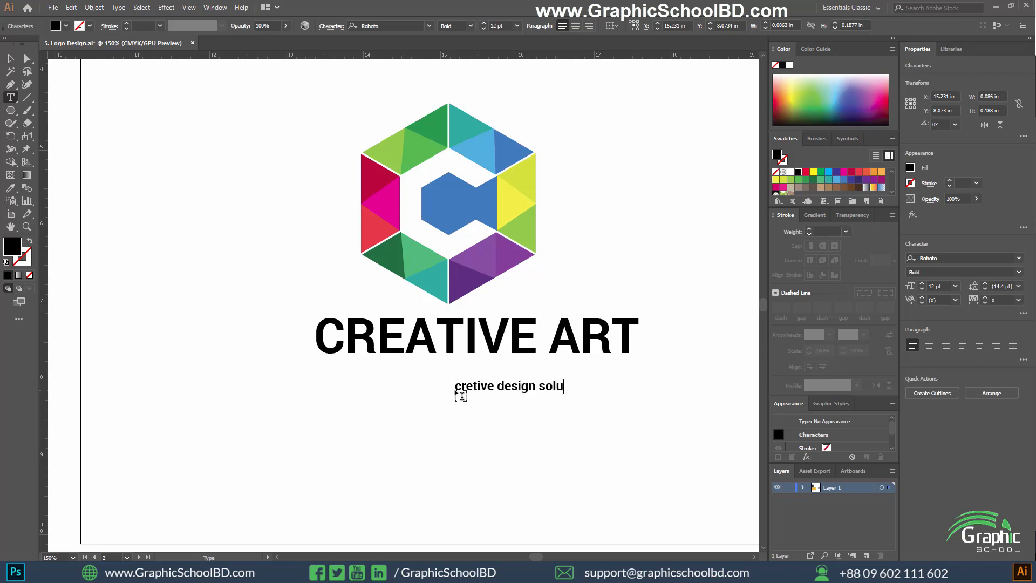
{"action": "type", "text": "tions"}
{"action": "left_click", "coordinate": [10, 58]}
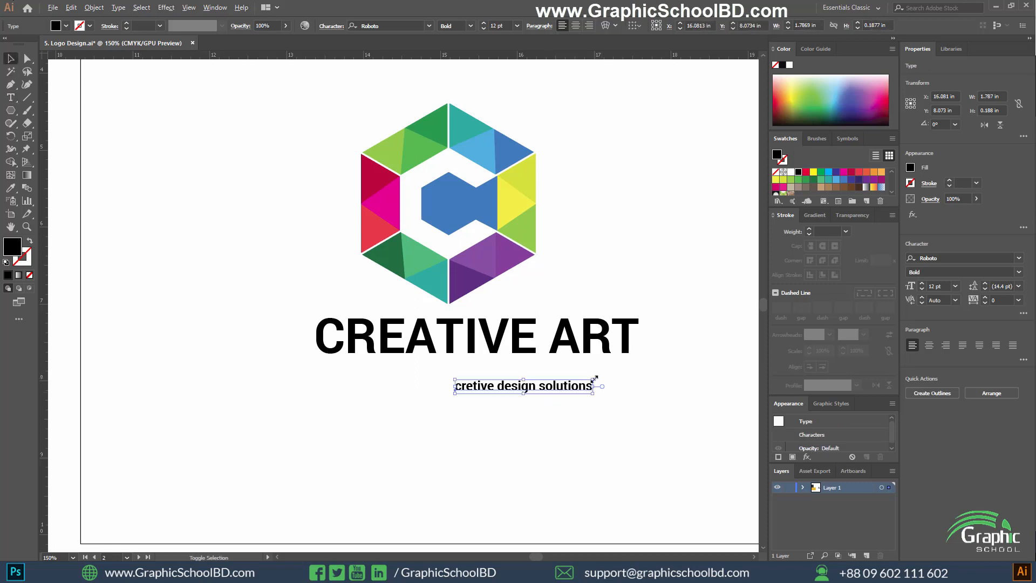
Enlarge the tagline to about 19.7 pt beneath CREATIVE ART and set its font style to Regular.
{"action": "left_click_drag", "start_coordinate": [593, 379], "coordinate": [528, 384]}
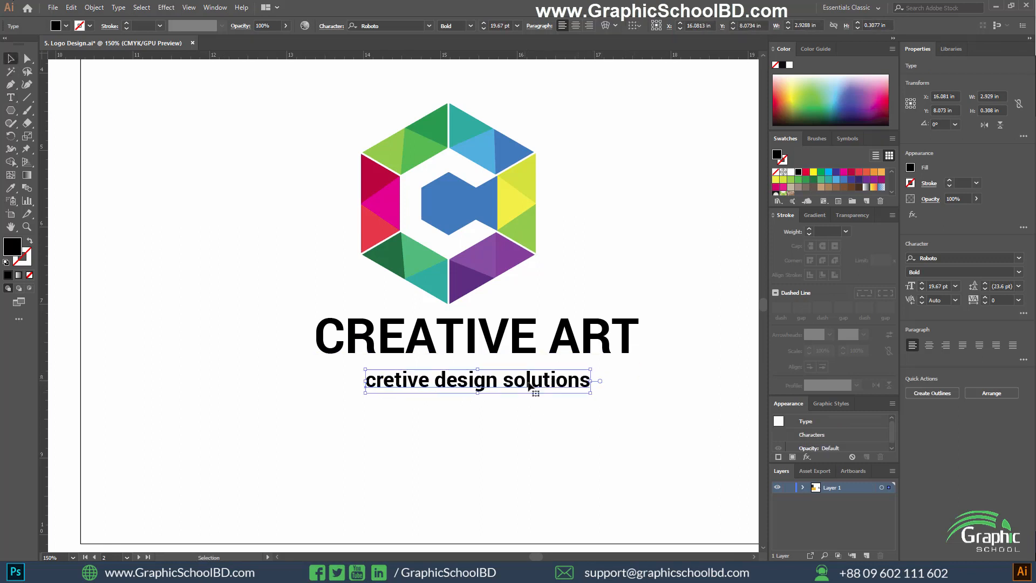
{"action": "left_click", "coordinate": [469, 26]}
{"action": "left_click", "coordinate": [455, 82]}
Centre the two text lines horizontally on each other and move the tagline up closer to CREATIVE ART.
{"action": "left_click_drag", "start_coordinate": [607, 438], "coordinate": [475, 330]}
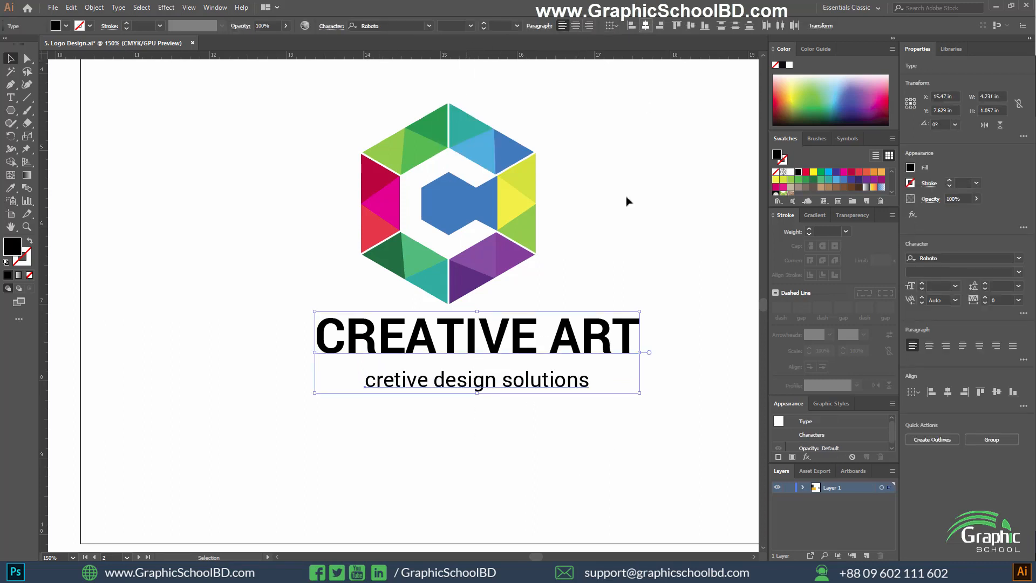
{"action": "left_click", "coordinate": [504, 402]}
{"action": "left_click_drag", "start_coordinate": [508, 381], "coordinate": [507, 373]}
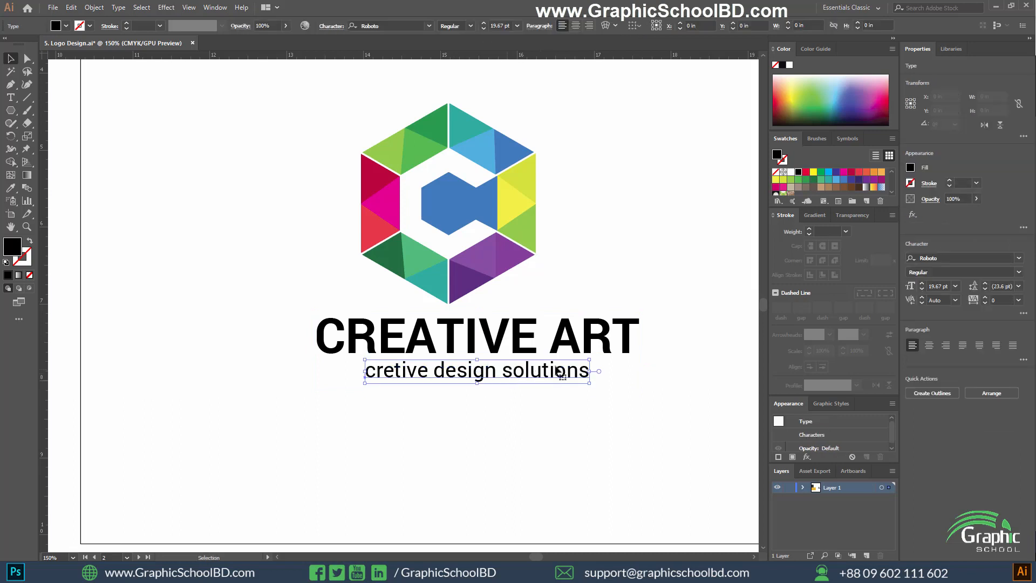